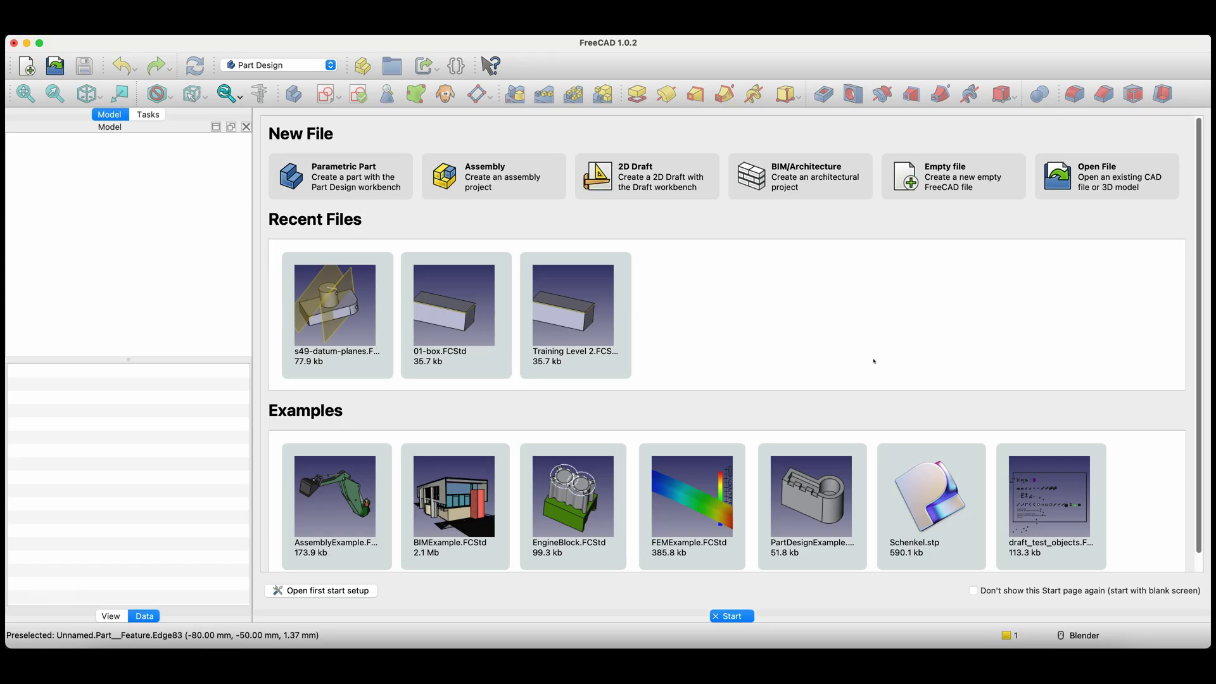
Create a new parametric part and start a sketch on its XY-plane
{"action": "left_click", "coordinate": [832, 343]}
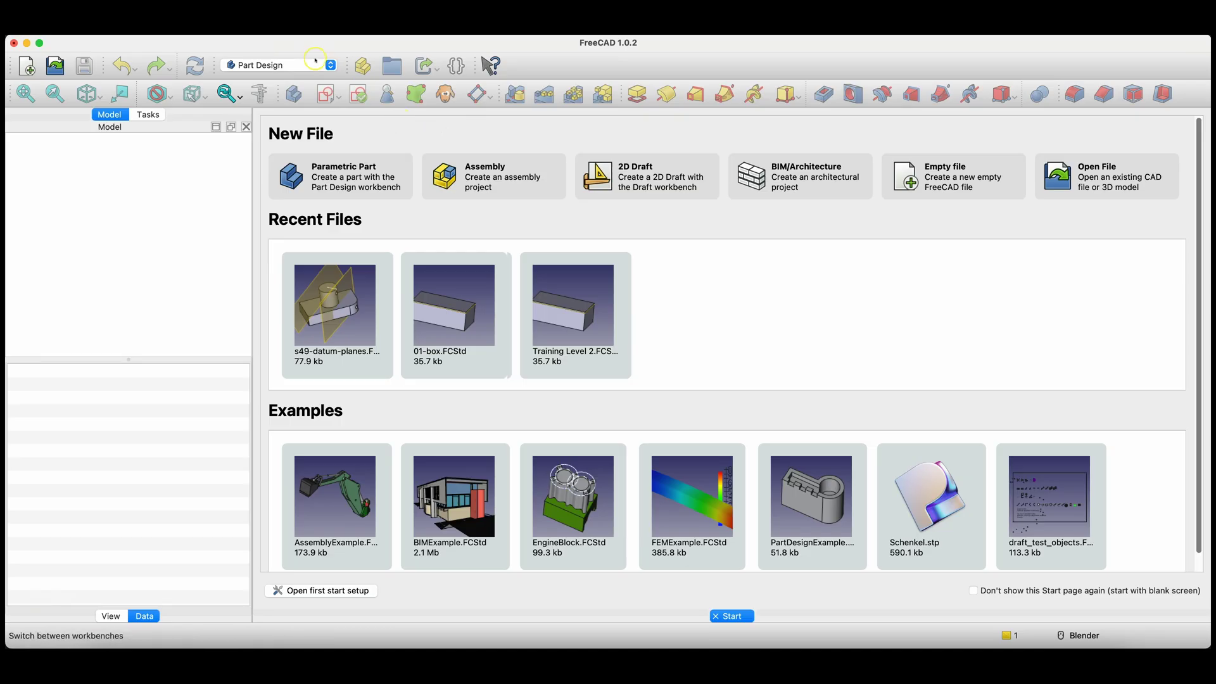
{"action": "left_click", "coordinate": [361, 180]}
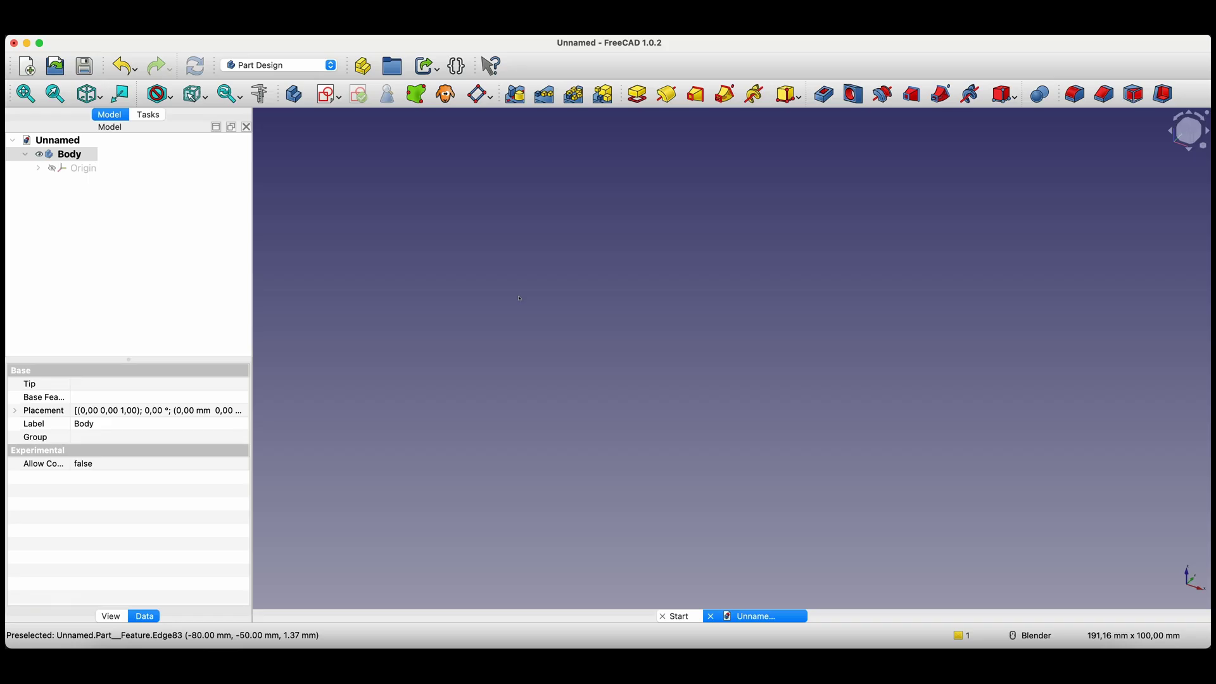
{"action": "left_click", "coordinate": [505, 256]}
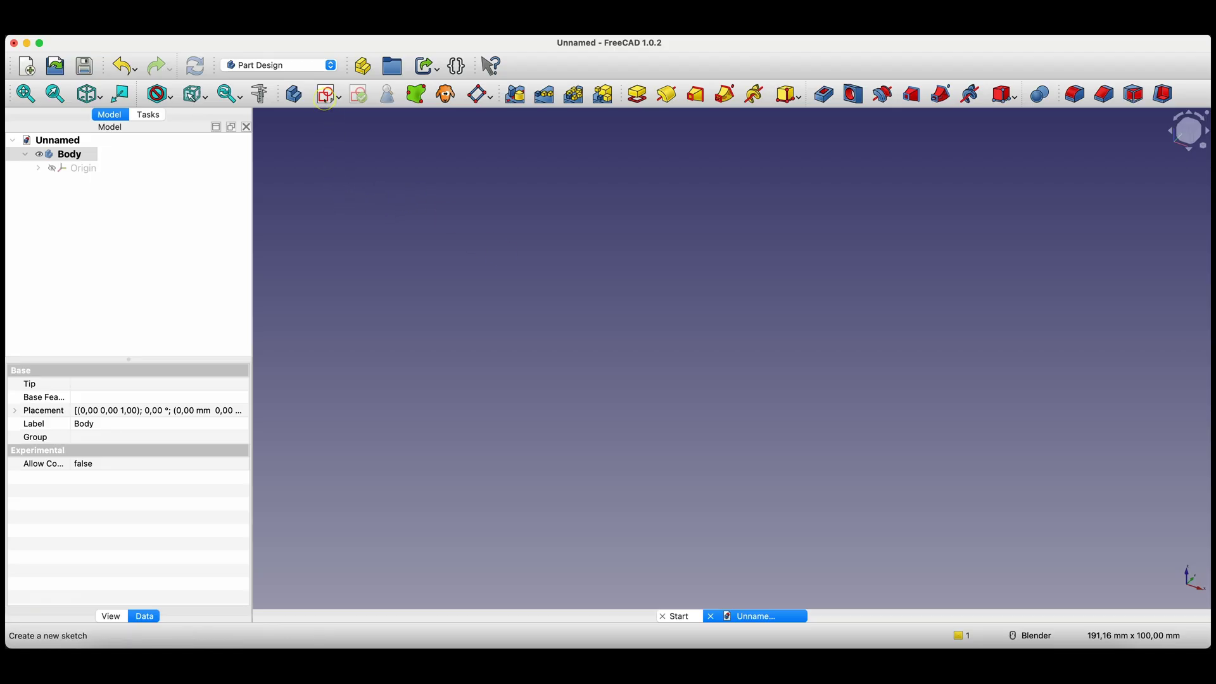
{"action": "left_click", "coordinate": [325, 98]}
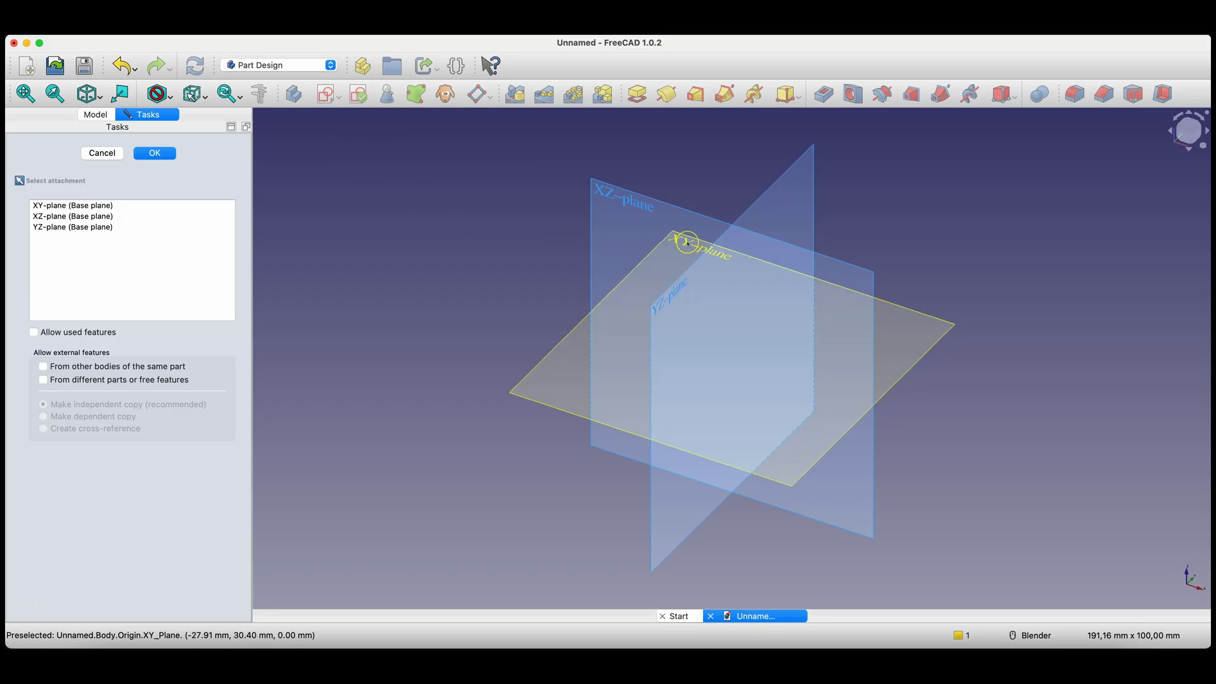
{"action": "left_click", "coordinate": [688, 242]}
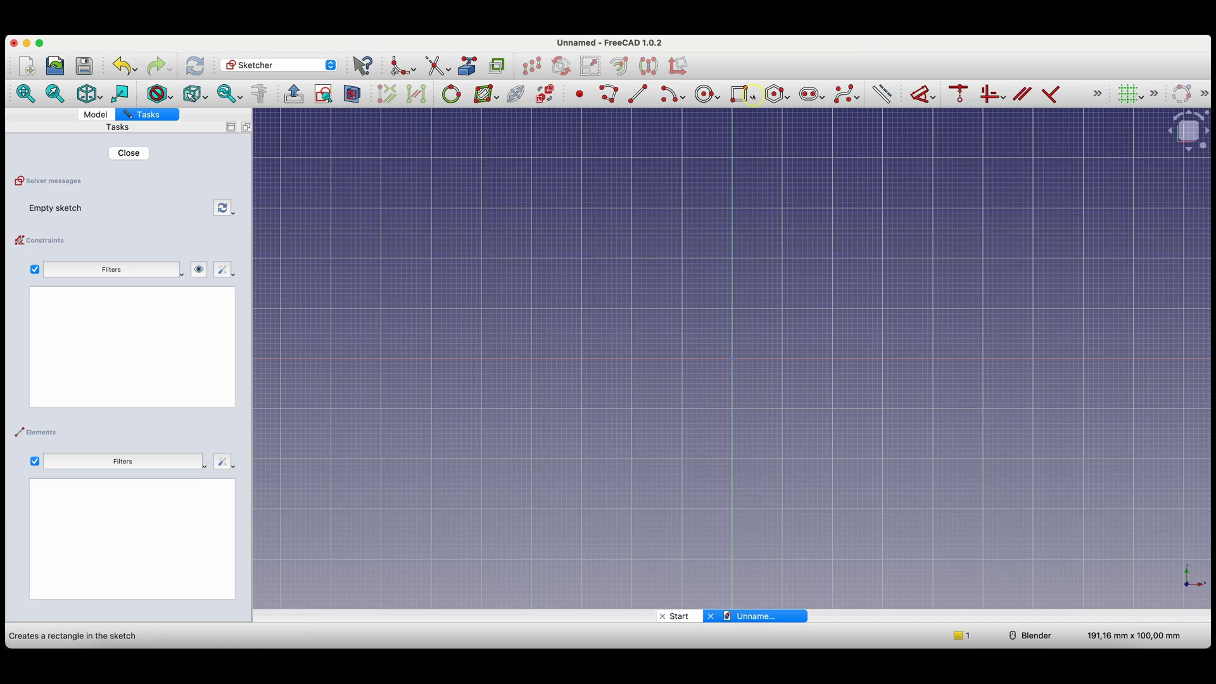
Sketch a centered rectangle on the origin, 200 mm wide and 100 mm high, and finish the sketch
{"action": "left_click", "coordinate": [754, 96]}
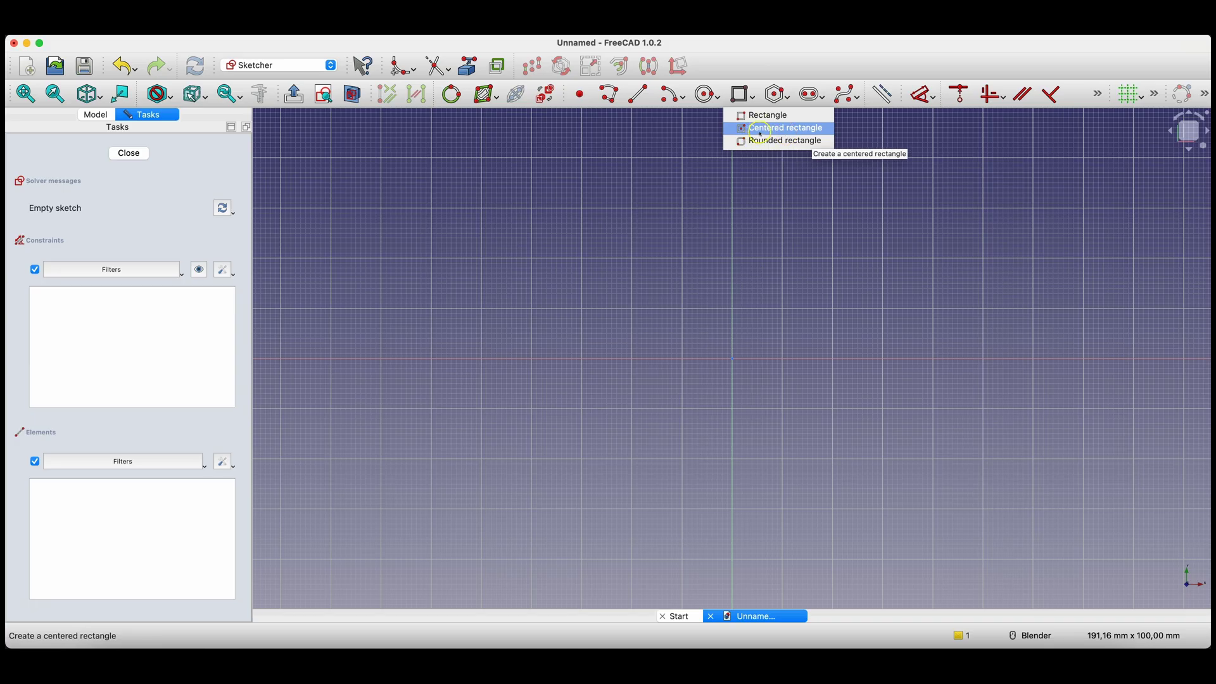
{"action": "left_click", "coordinate": [761, 134]}
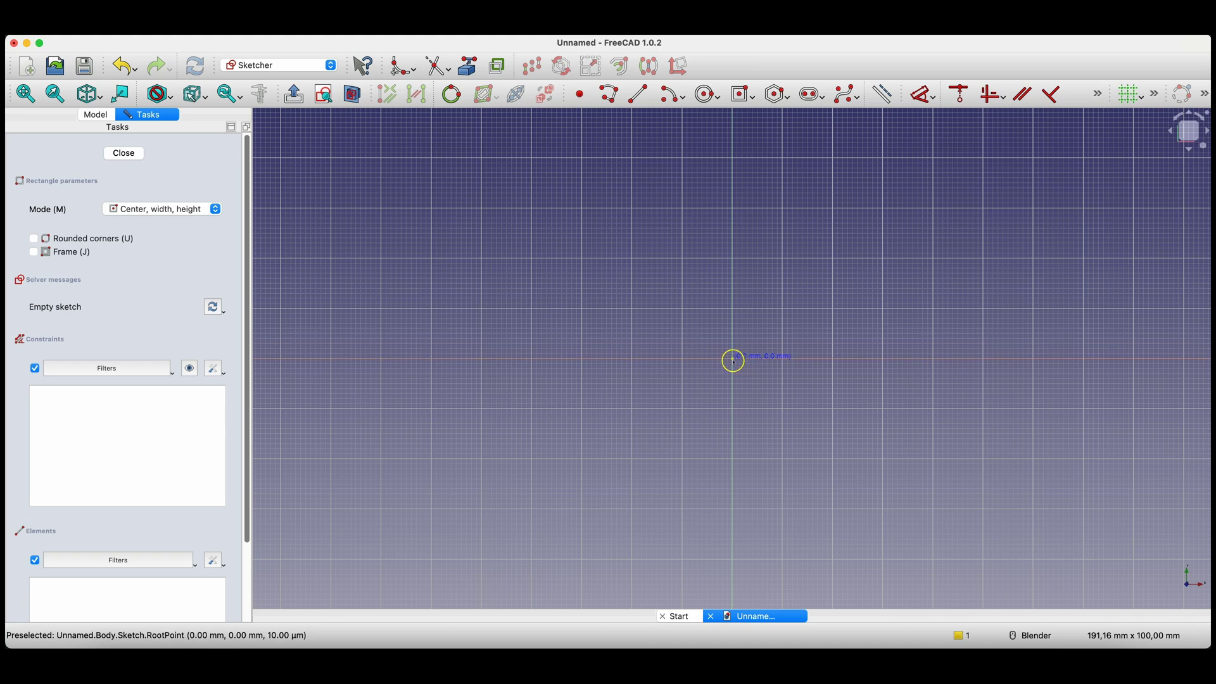
{"action": "scroll", "coordinate": [733, 358], "scroll_direction": "up", "scroll_amount": 8}
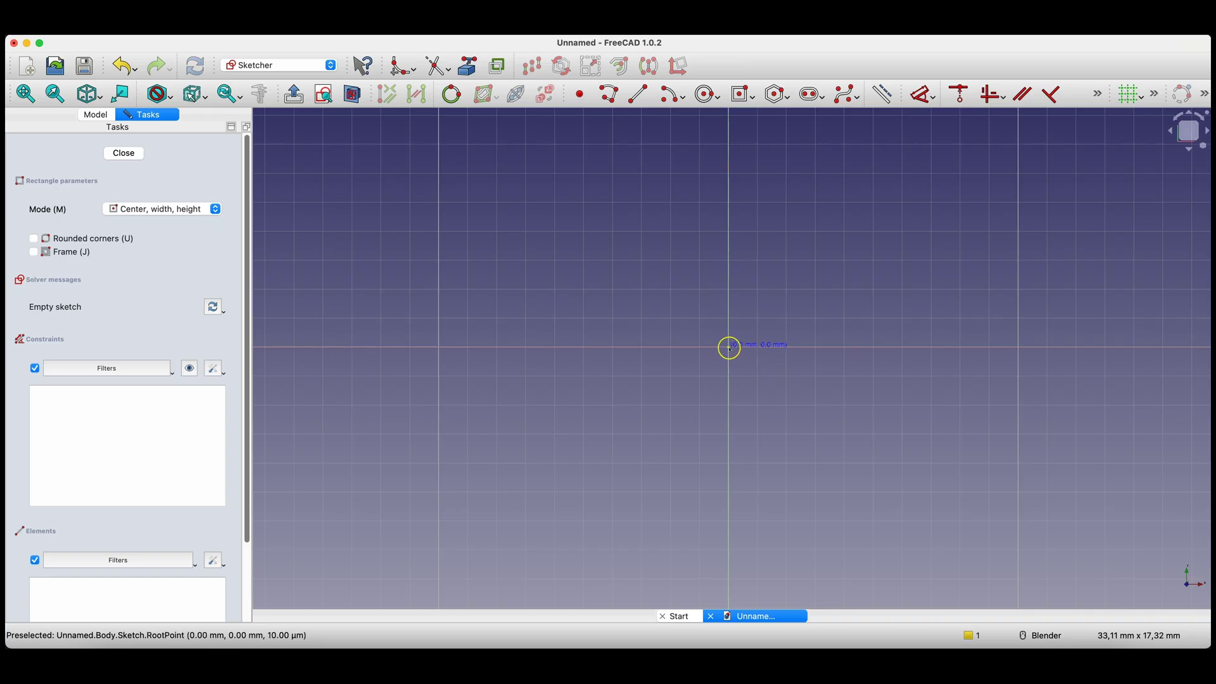
{"action": "left_click", "coordinate": [729, 347]}
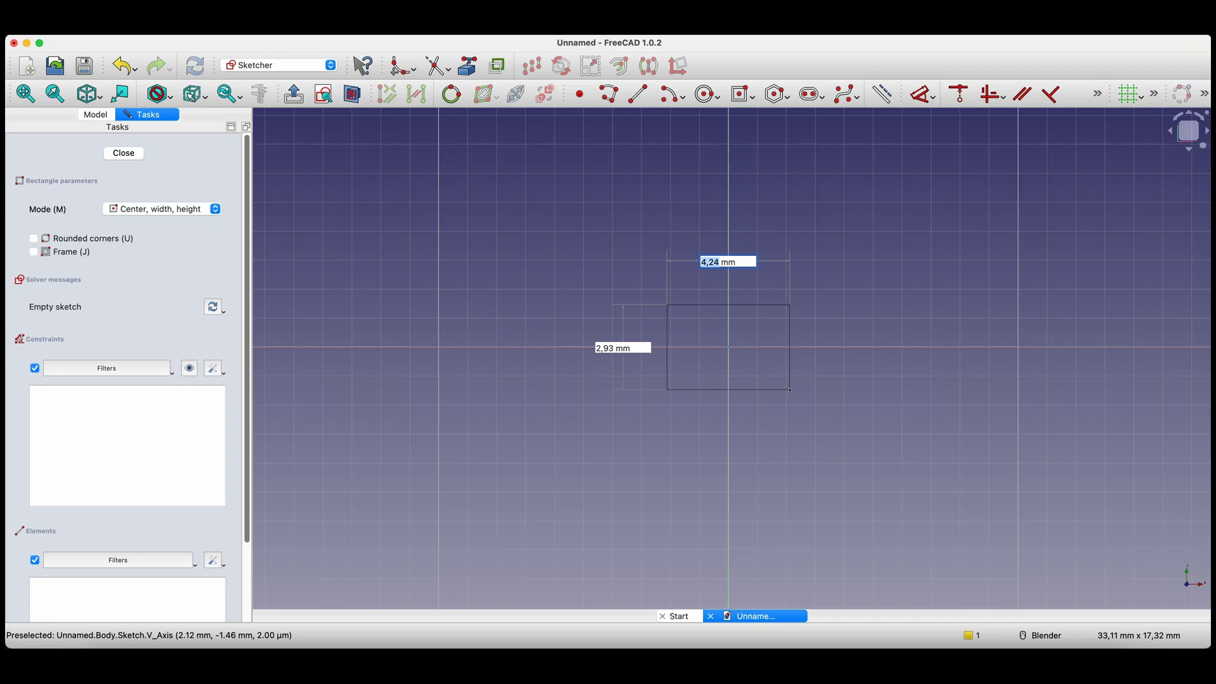
{"action": "type", "text": "200"}
{"action": "key", "text": "Tab"}
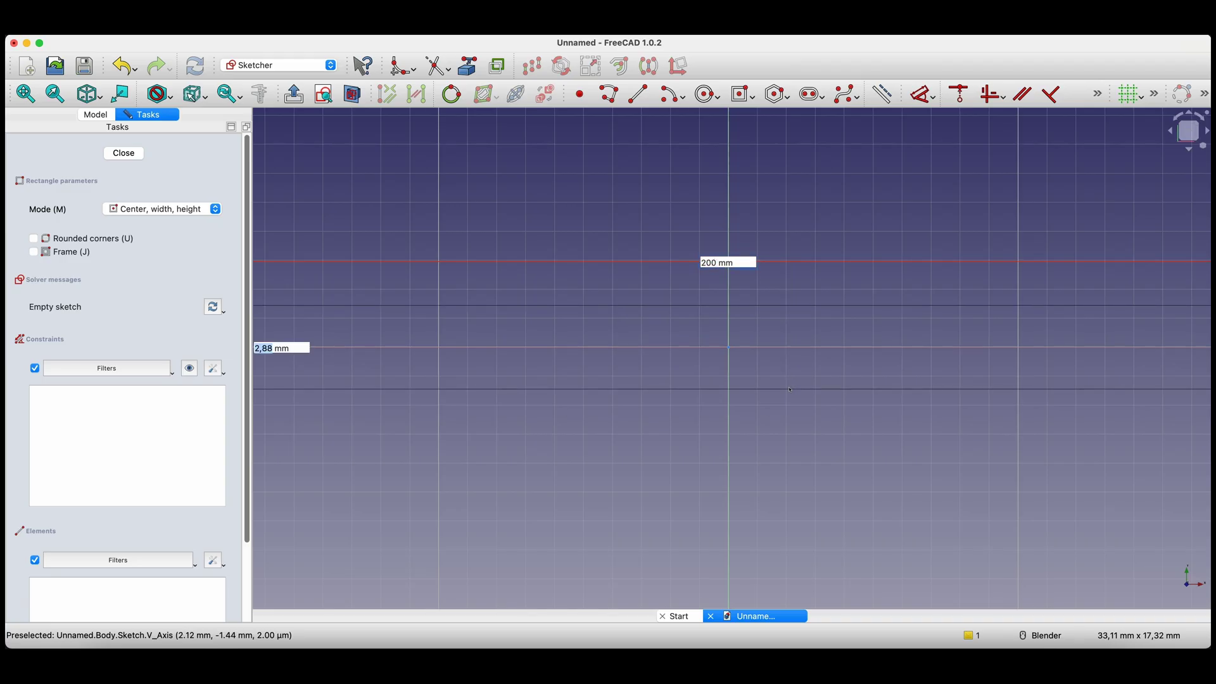
{"action": "scroll", "coordinate": [790, 389], "scroll_direction": "down", "scroll_amount": 10}
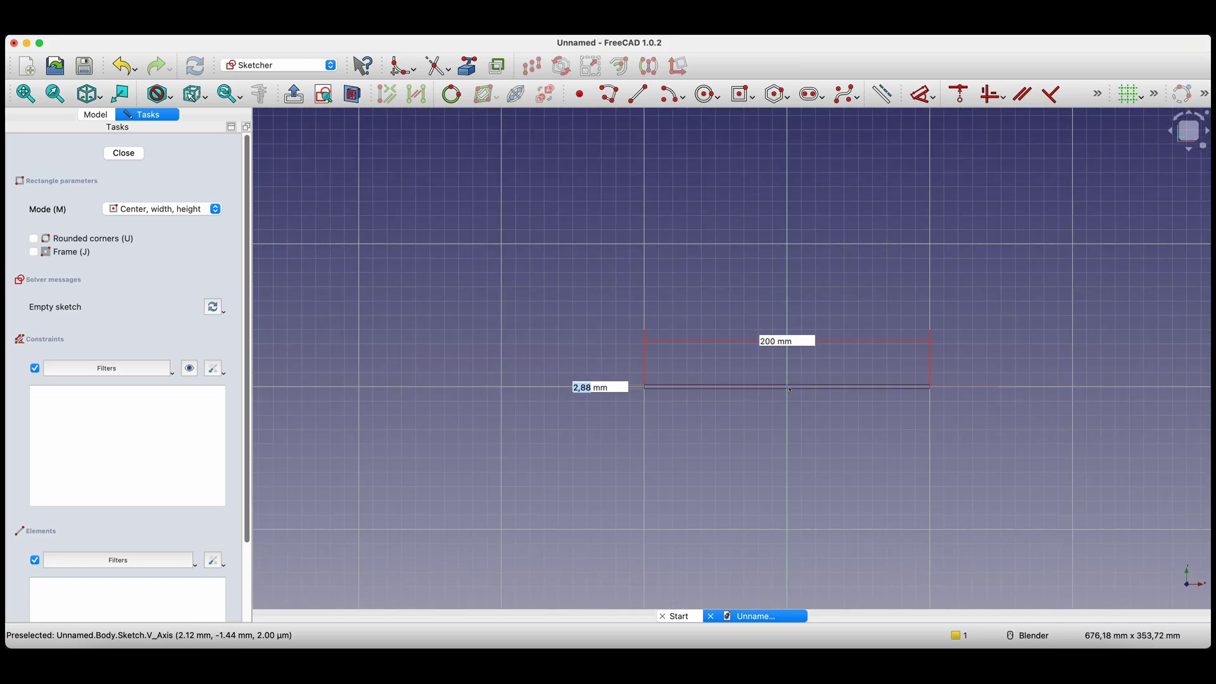
{"action": "scroll", "coordinate": [790, 390], "scroll_direction": "up", "scroll_amount": 2}
{"action": "type", "text": "100"}
{"action": "key", "text": "Return"}
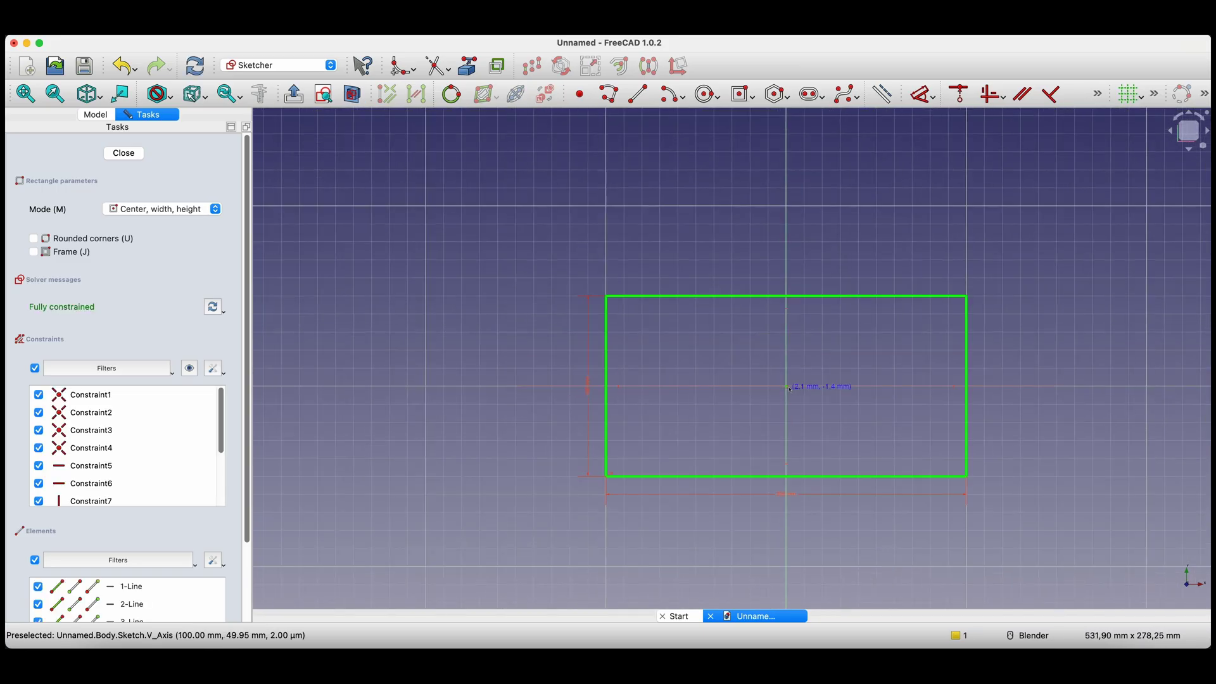
{"action": "scroll", "coordinate": [790, 389], "scroll_direction": "up", "scroll_amount": 2}
{"action": "scroll", "coordinate": [790, 389], "scroll_direction": "down", "scroll_amount": 2}
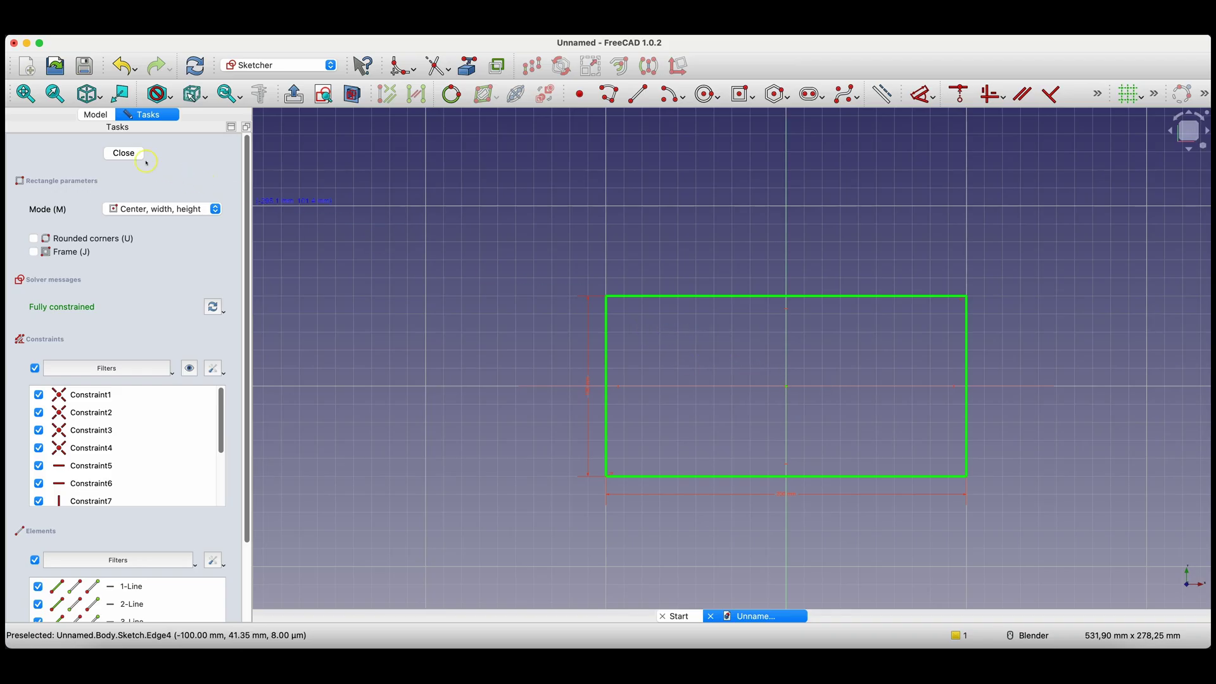
{"action": "left_click", "coordinate": [131, 153]}
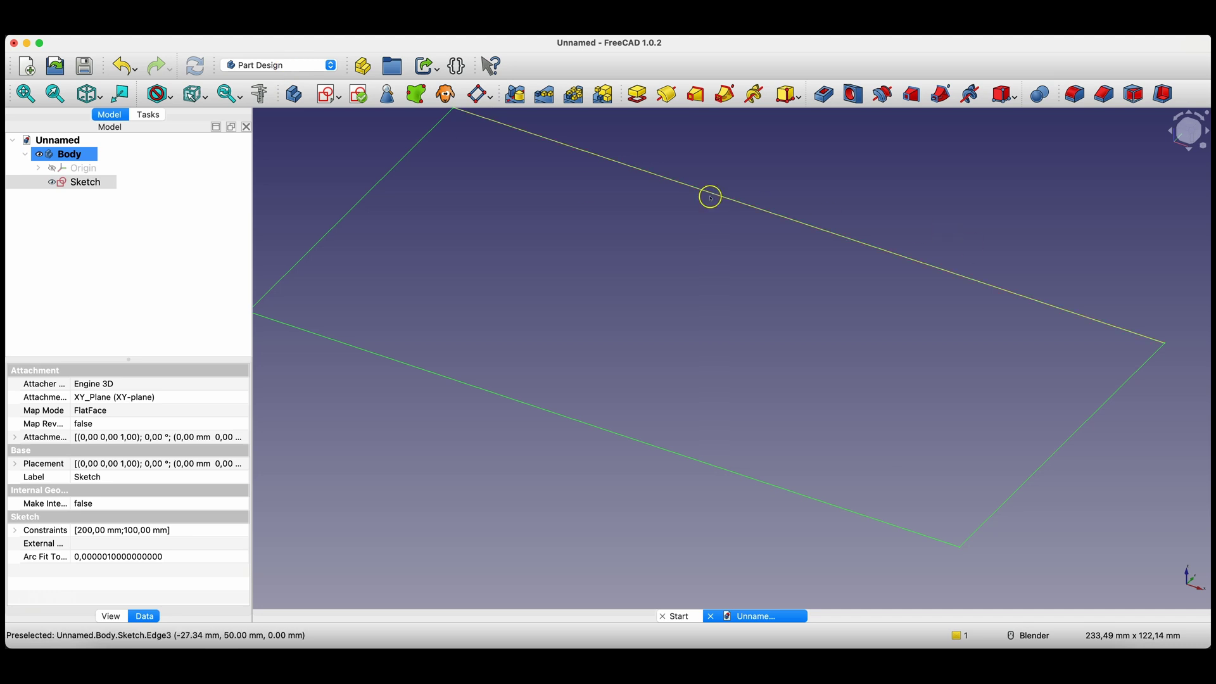
Pad the rectangle sketch to a length of 30 mm
{"action": "scroll", "coordinate": [713, 198], "scroll_direction": "down", "scroll_amount": 1}
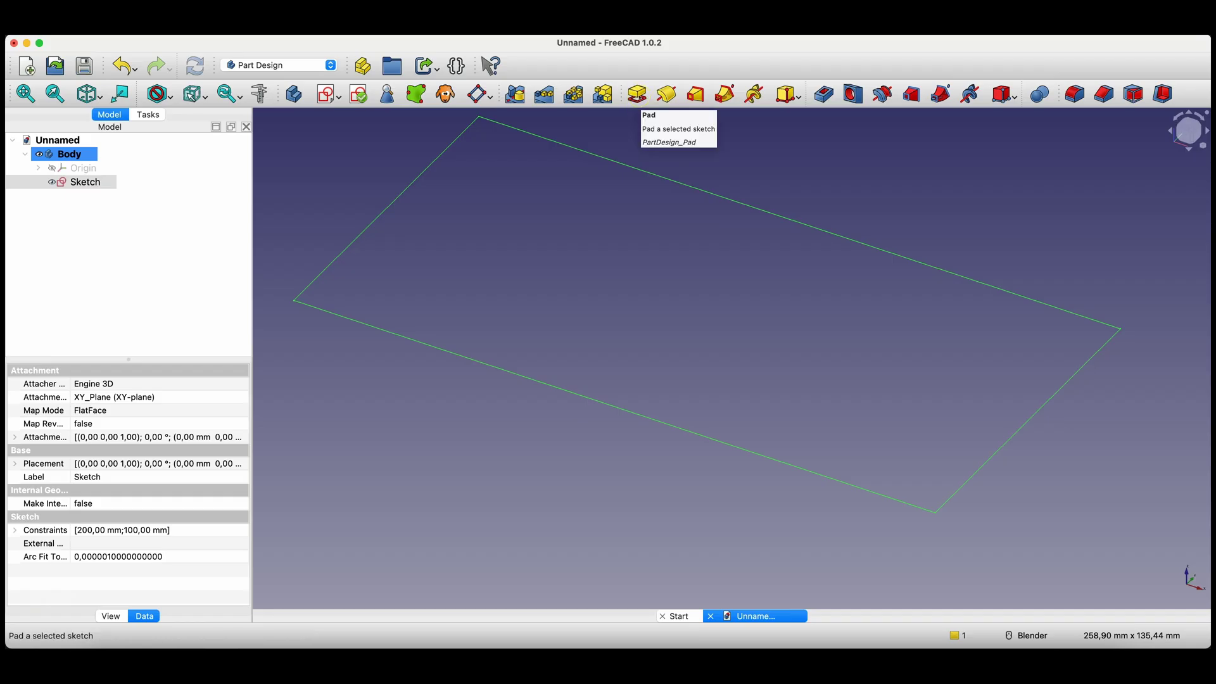
{"action": "left_click", "coordinate": [637, 95]}
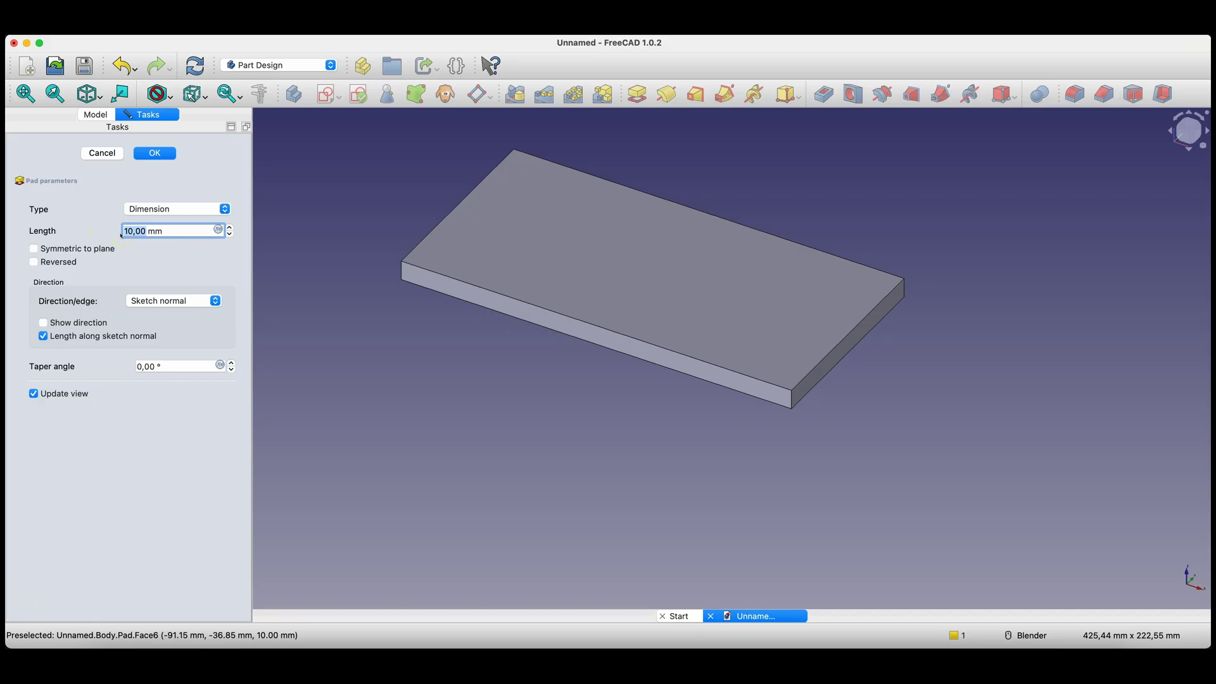
{"action": "type", "text": "30"}
{"action": "key", "text": "Tab"}
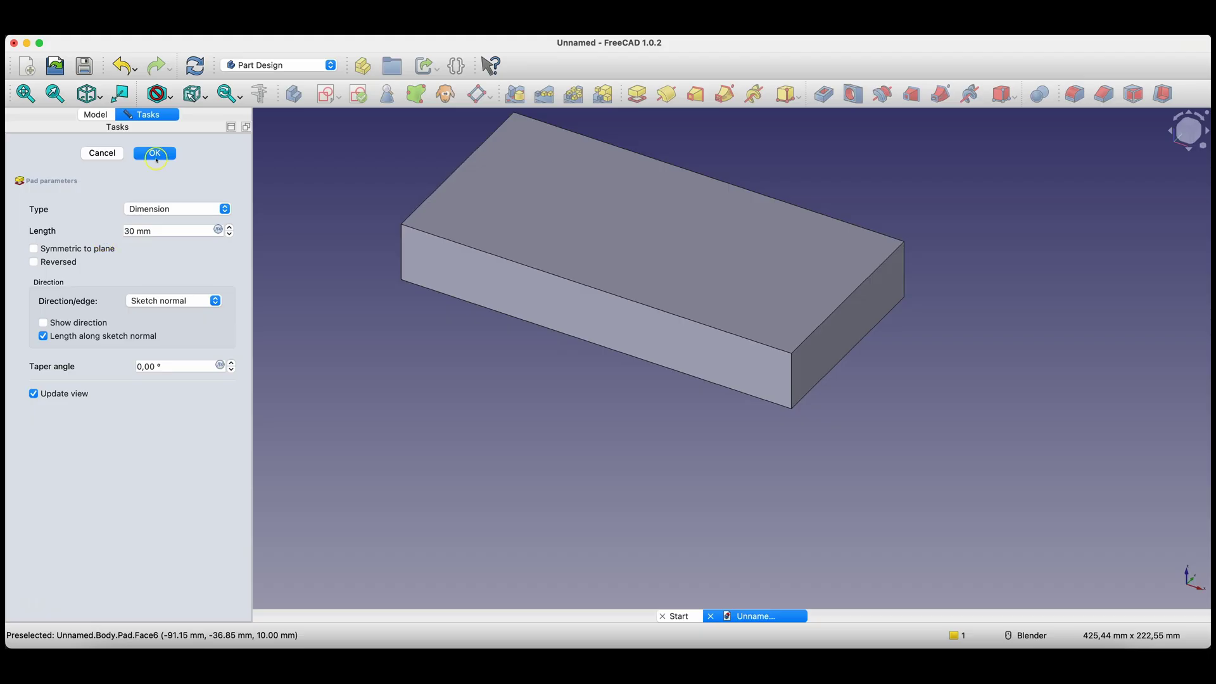
{"action": "left_click", "coordinate": [173, 153]}
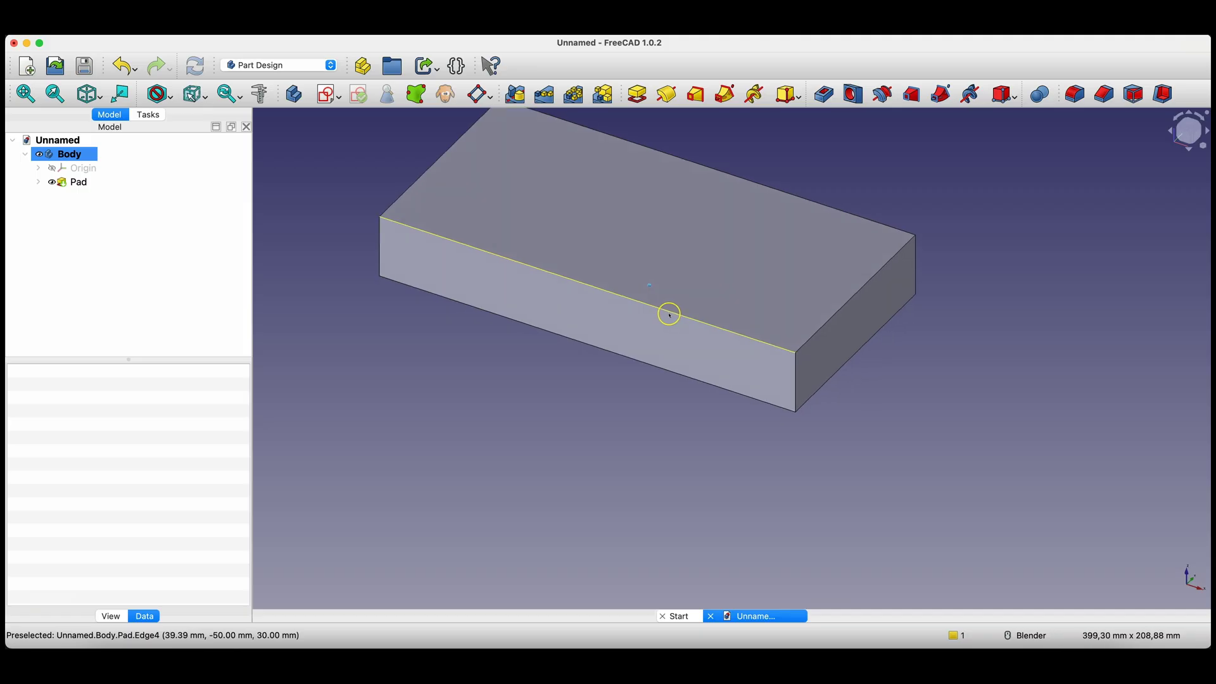
Examine the padded block from different distances and angles, and review the navigation styles and the Blender style's mouse controls
{"action": "scroll", "coordinate": [668, 314], "scroll_direction": "up", "scroll_amount": 3}
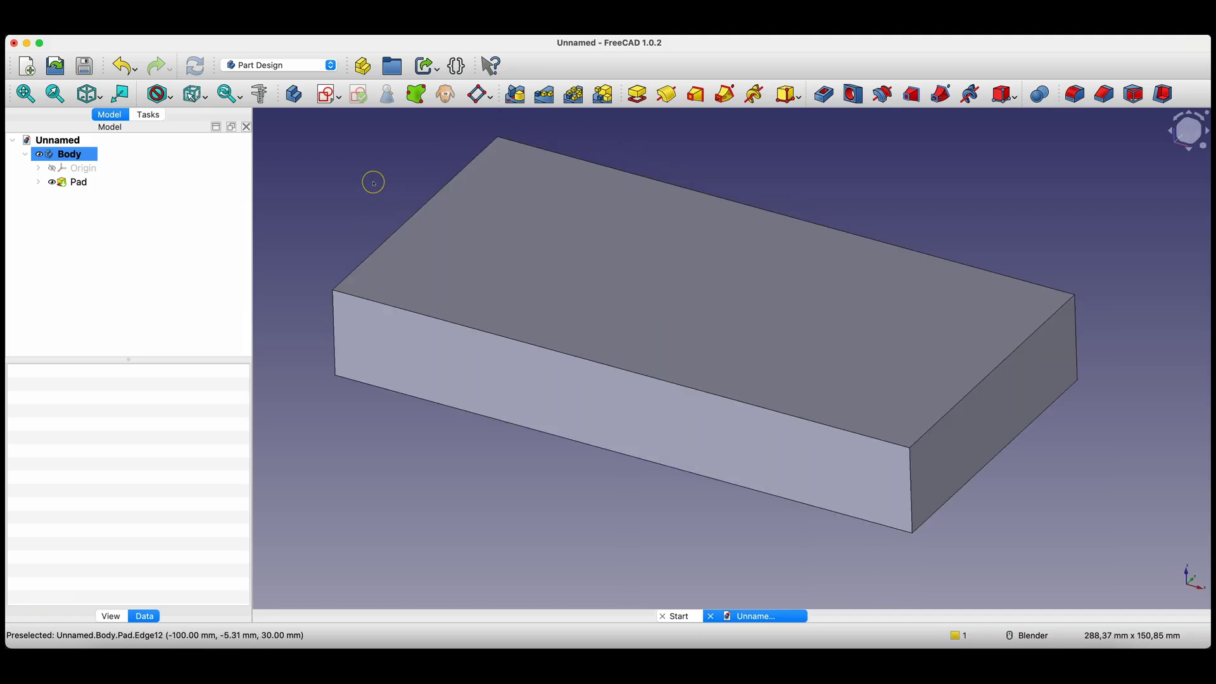
{"action": "scroll", "coordinate": [632, 246], "scroll_direction": "up", "scroll_amount": 2}
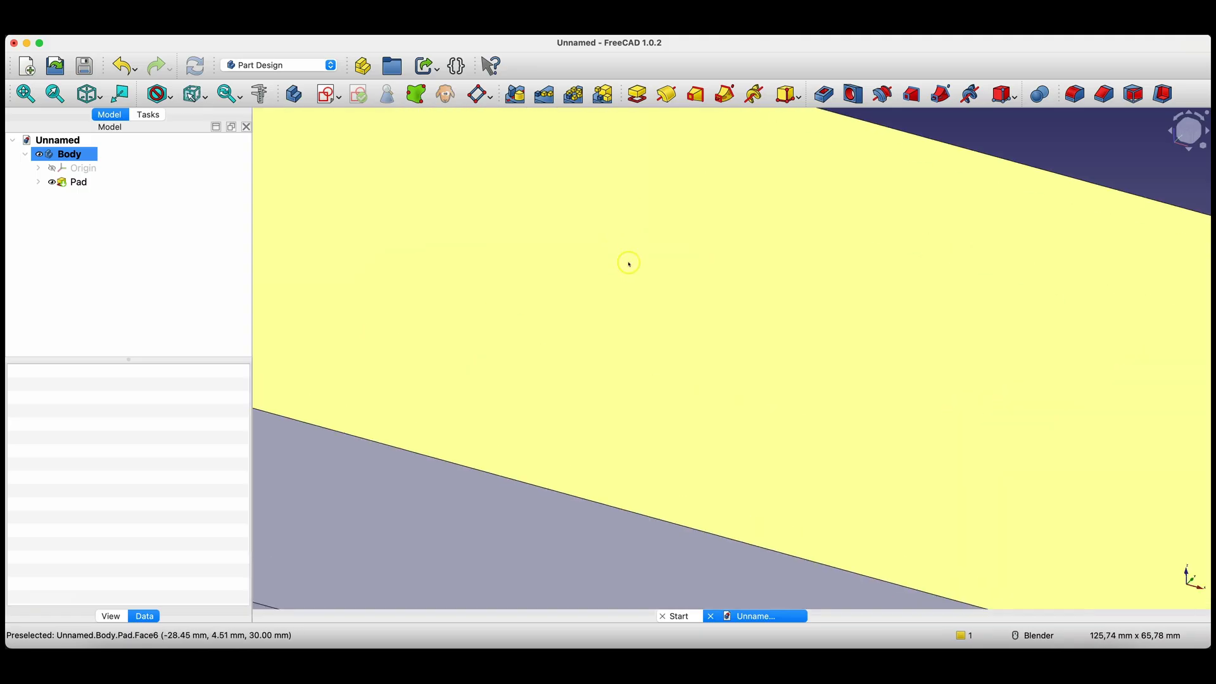
{"action": "scroll", "coordinate": [627, 263], "scroll_direction": "down", "scroll_amount": 6}
{"action": "scroll", "coordinate": [627, 262], "scroll_direction": "up", "scroll_amount": 4}
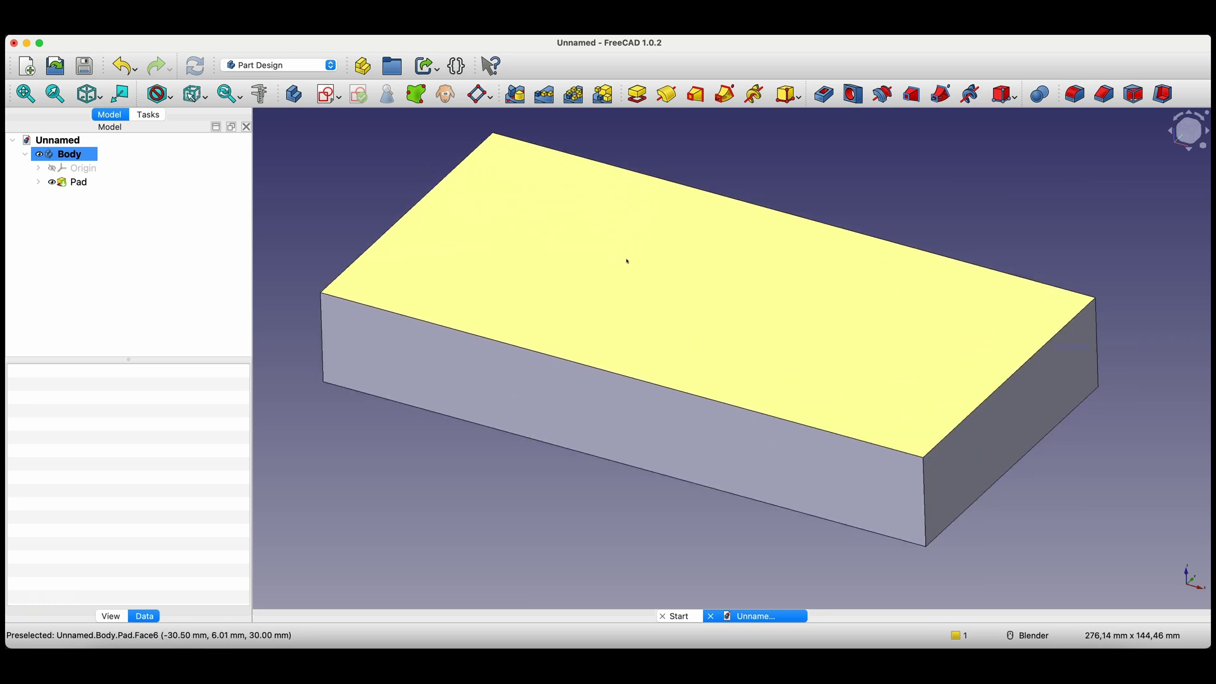
{"action": "middle_click_drag", "start_coordinate": [652, 258], "coordinate": [698, 253], "text": "shift"}
{"action": "right_click", "coordinate": [700, 253]}
{"action": "left_click", "coordinate": [697, 256]}
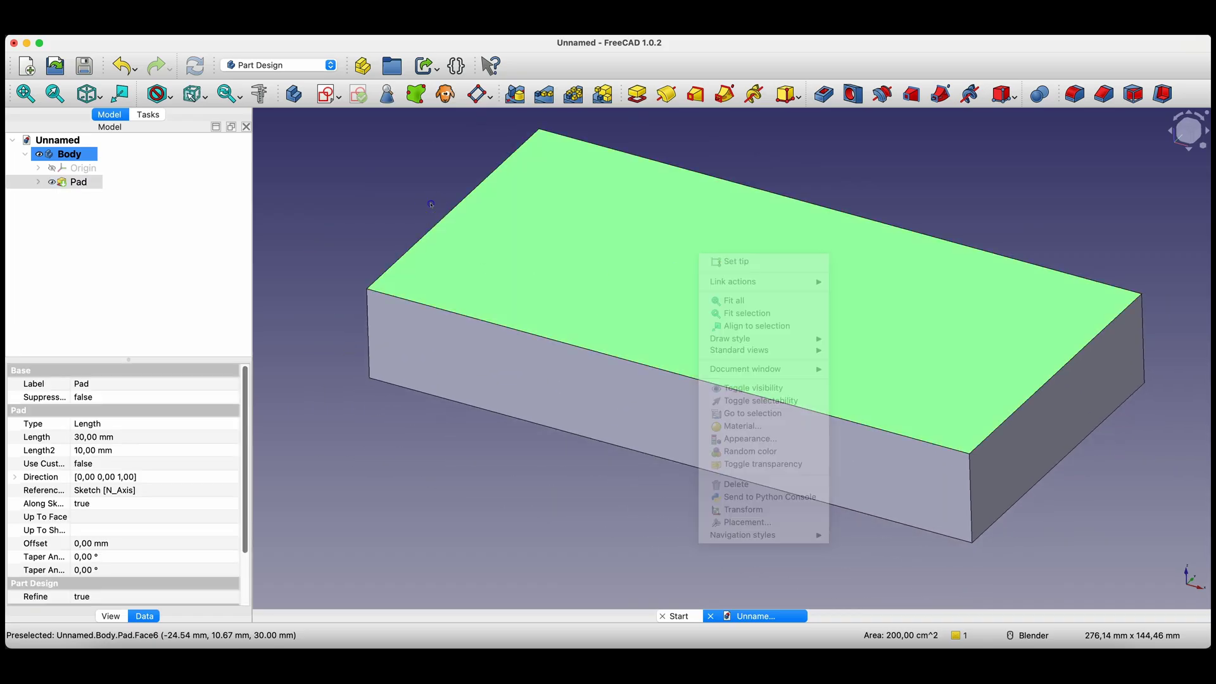
{"action": "left_click", "coordinate": [408, 205]}
{"action": "mouse_move", "coordinate": [408, 205]}
{"action": "middle_mouse_down"}
{"action": "mouse_move", "coordinate": [413, 195]}
{"action": "mouse_move", "coordinate": [418, 225]}
{"action": "mouse_move", "coordinate": [418, 207]}
{"action": "mouse_move", "coordinate": [475, 190]}
{"action": "mouse_move", "coordinate": [418, 226]}
{"action": "middle_mouse_up"}
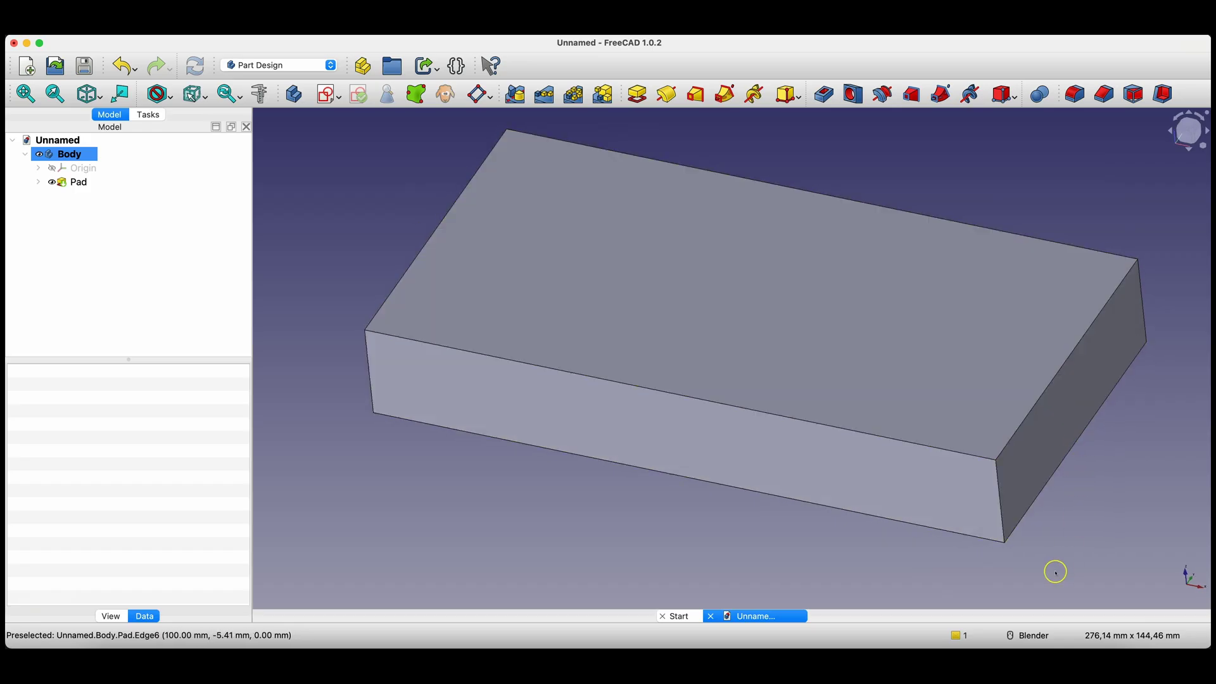
{"action": "left_click", "coordinate": [1033, 636]}
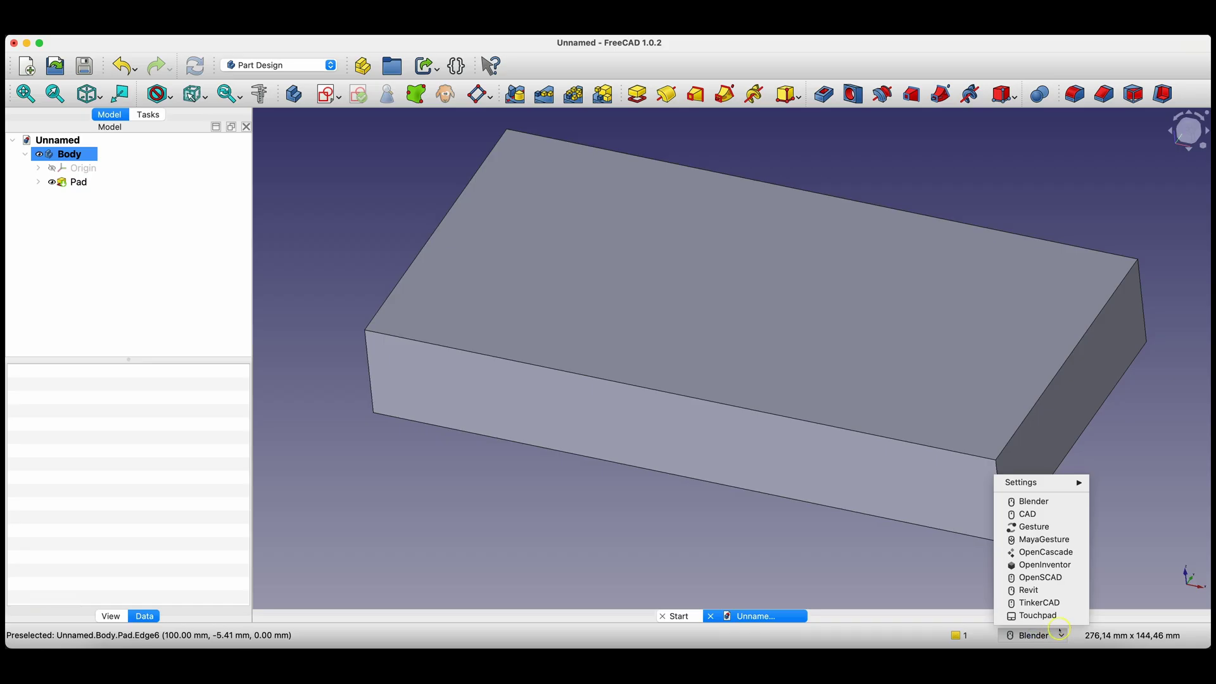
{"action": "left_click", "coordinate": [828, 551]}
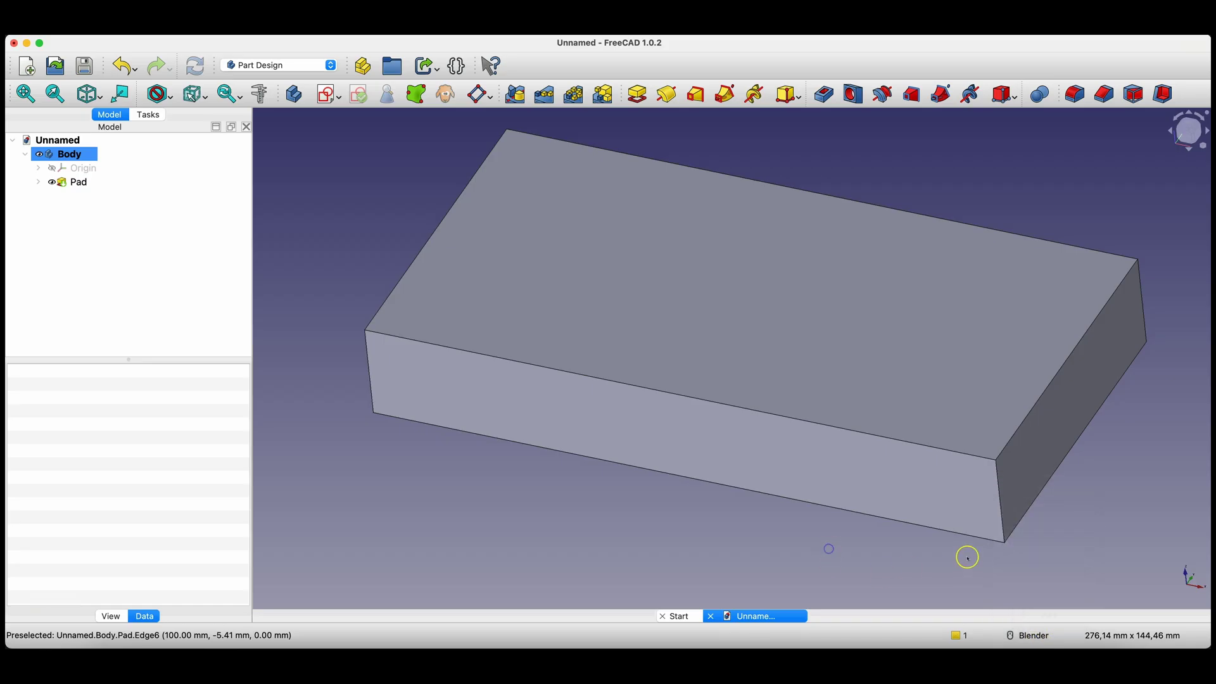
{"action": "mouse_move", "coordinate": [1033, 635]}
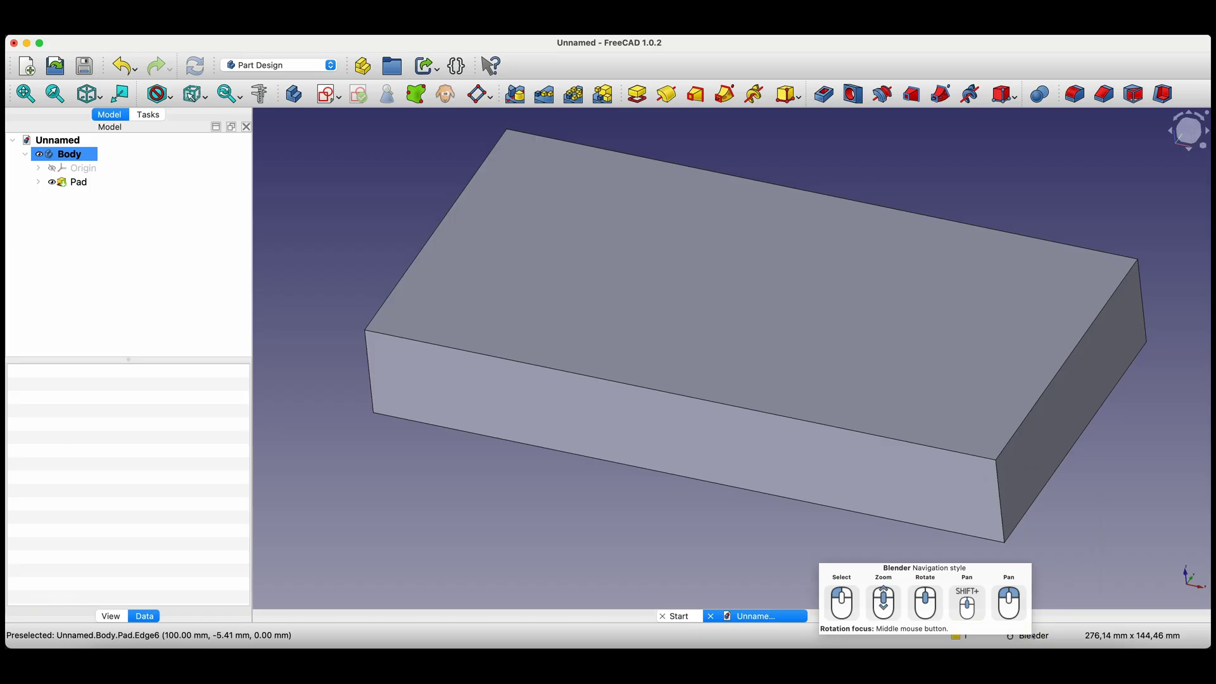
{"action": "scroll", "coordinate": [394, 190], "scroll_direction": "down", "scroll_amount": 3}
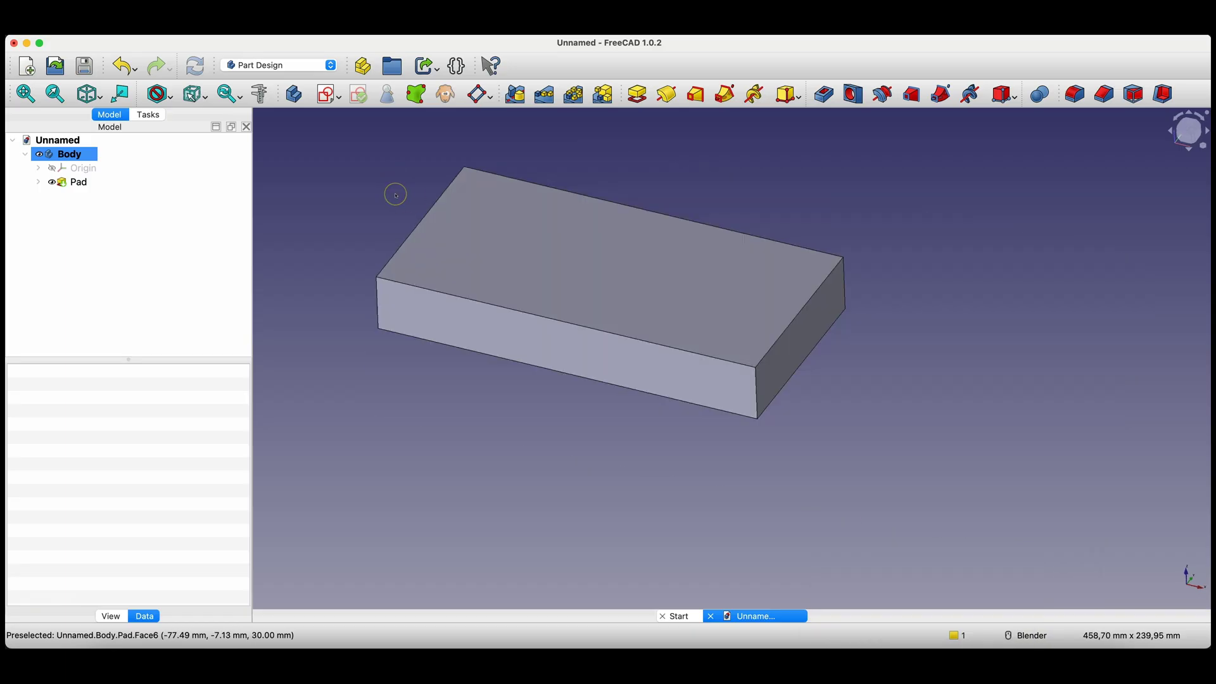
{"action": "scroll", "coordinate": [393, 190], "scroll_direction": "up", "scroll_amount": 1}
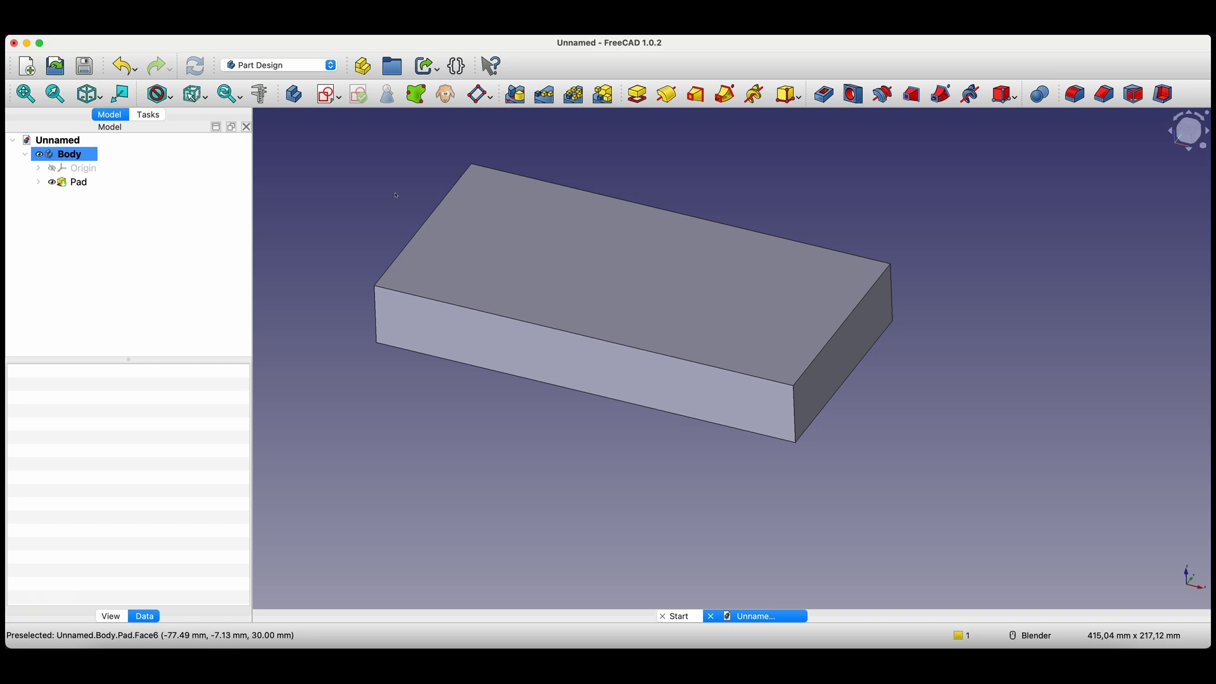
Fillet the block's four vertical corner edges with a 30 mm radius
{"action": "left_click", "coordinate": [375, 321]}
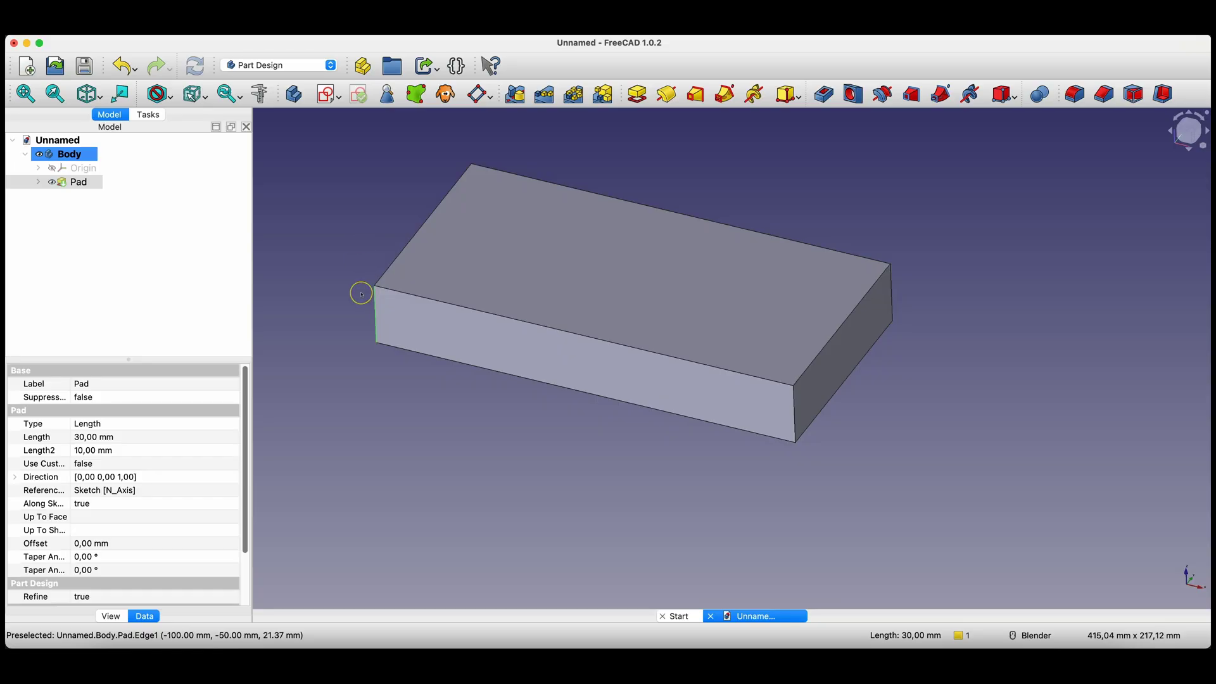
{"action": "left_click", "coordinate": [794, 421], "text": "ctrl"}
{"action": "left_click", "coordinate": [893, 300], "text": "ctrl"}
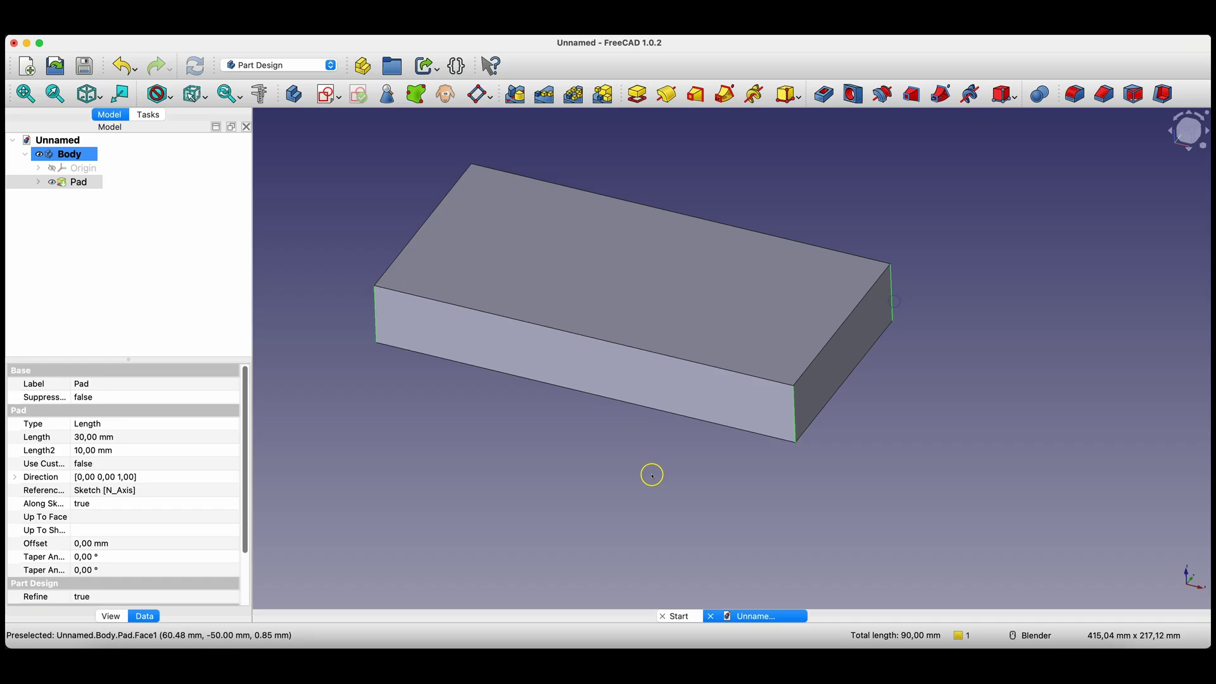
{"action": "middle_click_drag", "start_coordinate": [651, 475], "coordinate": [663, 432]}
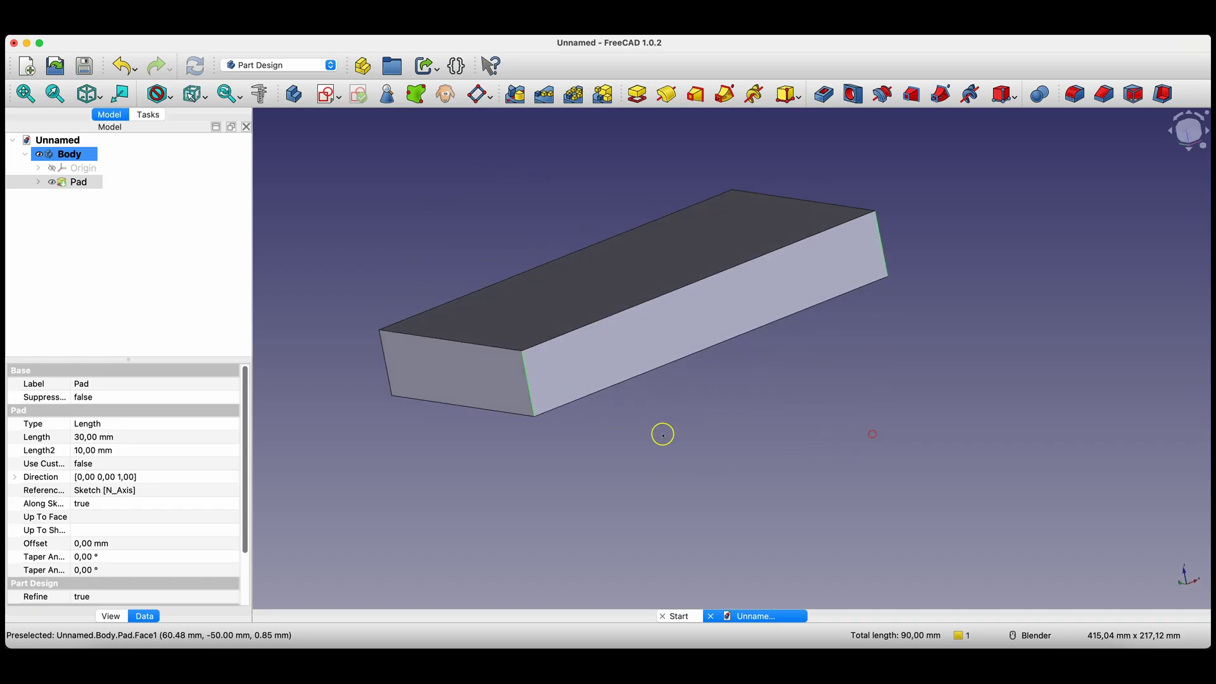
{"action": "left_click", "coordinate": [387, 370], "text": "ctrl"}
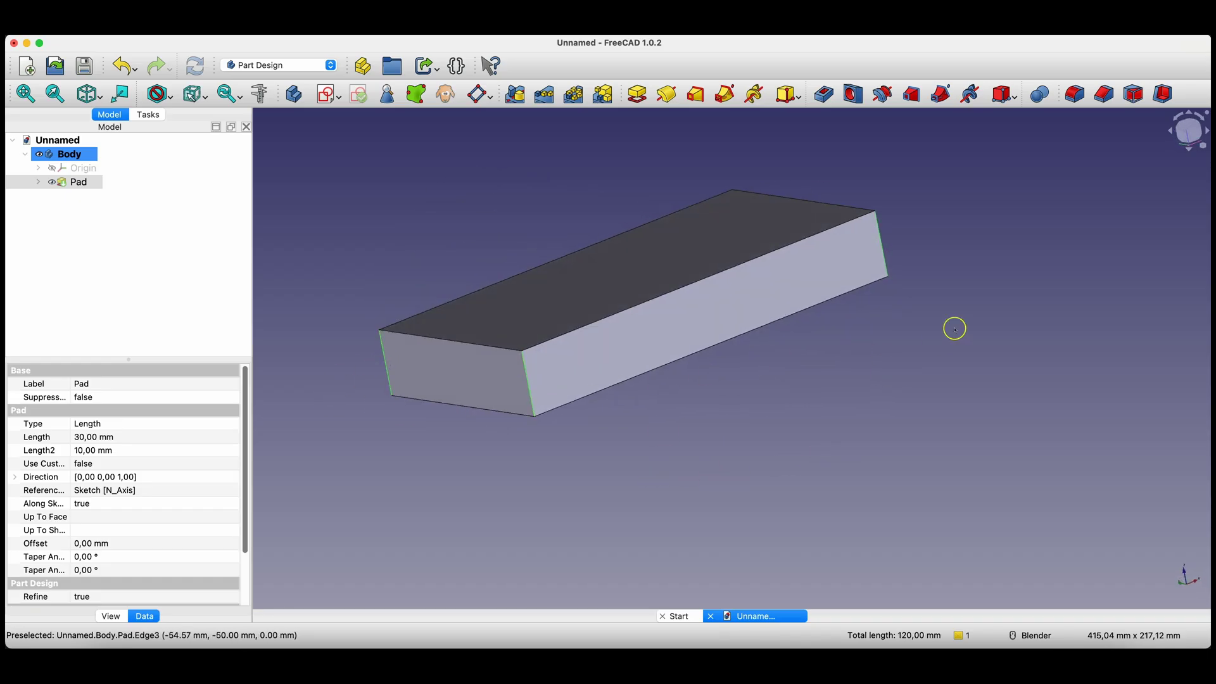
{"action": "left_click", "coordinate": [1076, 95]}
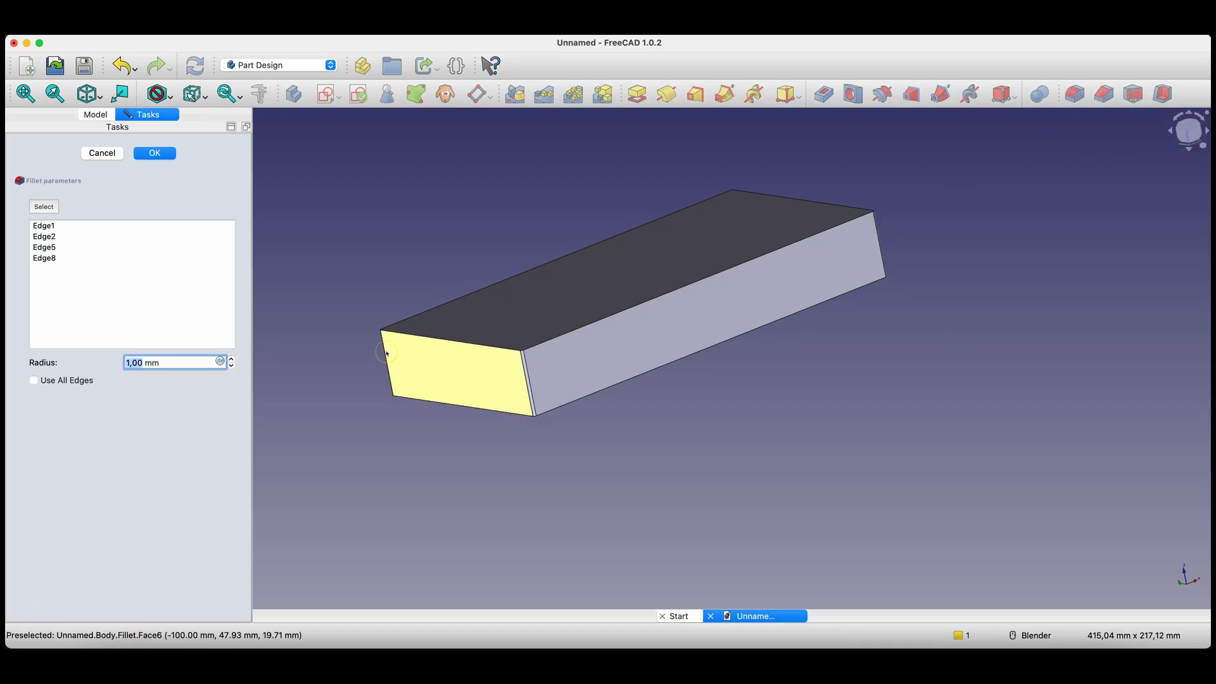
{"action": "type", "text": "30"}
{"action": "key", "text": "Return"}
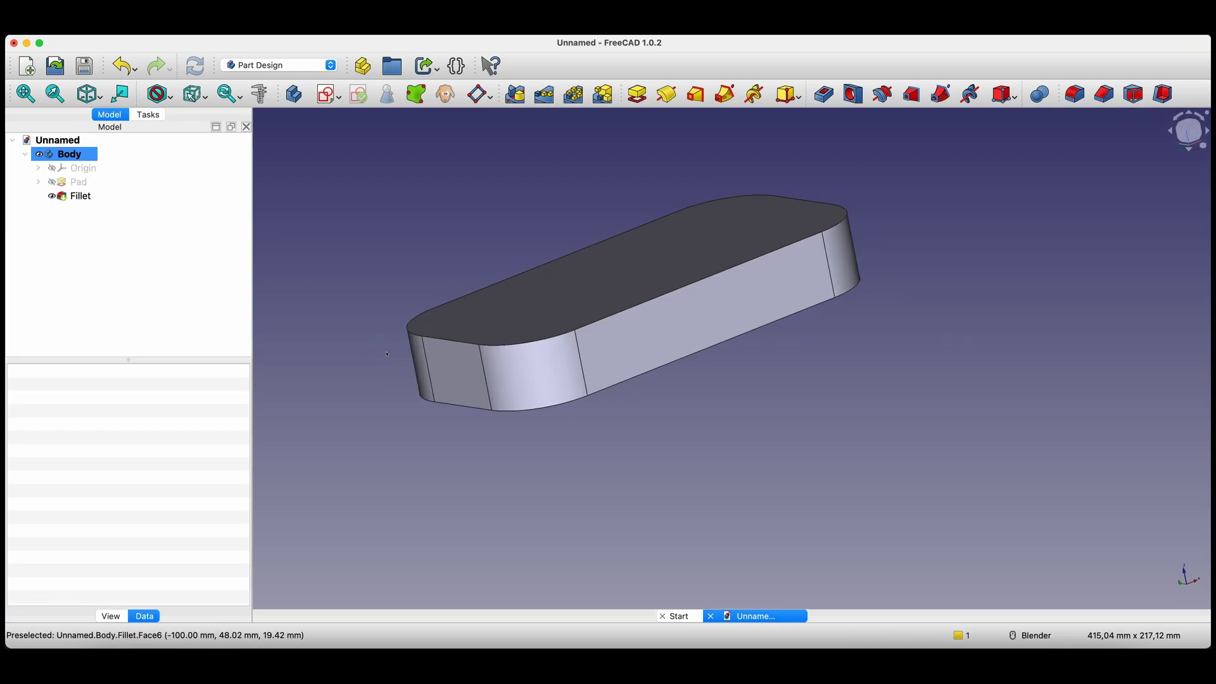
{"action": "middle_click_drag", "start_coordinate": [782, 348], "coordinate": [757, 388]}
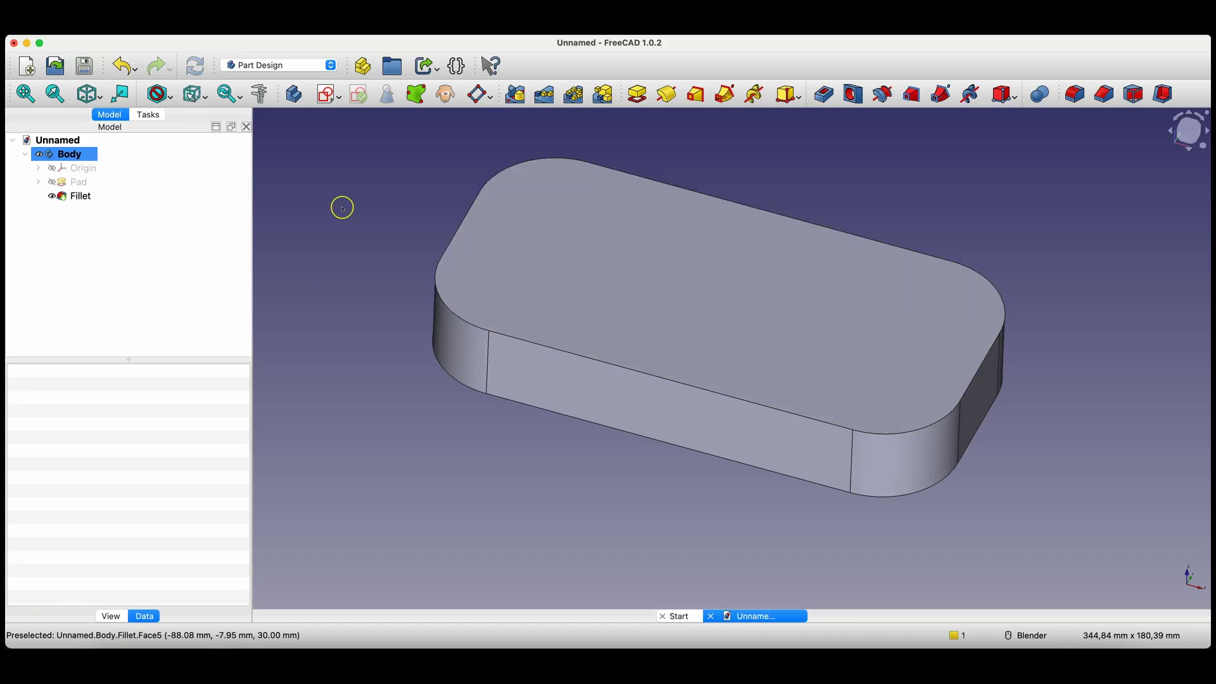
Create a new sketch on the top face of the filleted block
{"action": "left_click", "coordinate": [681, 285]}
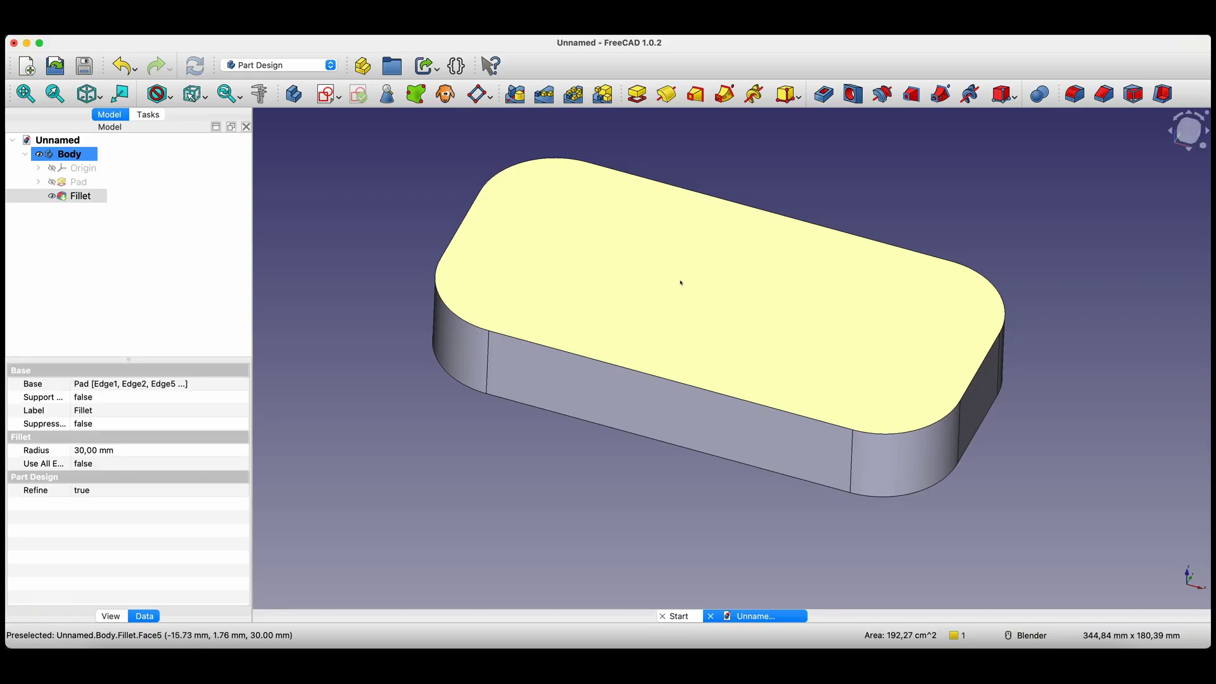
{"action": "left_click", "coordinate": [326, 95]}
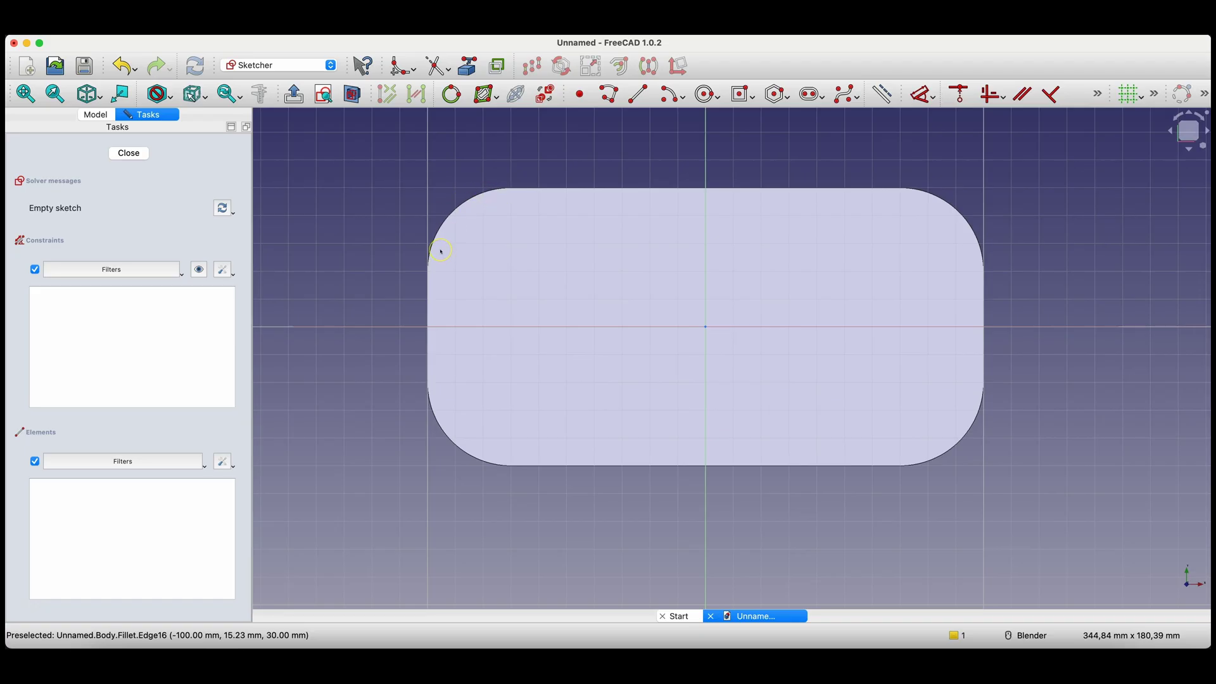
{"action": "left_click", "coordinate": [706, 94]}
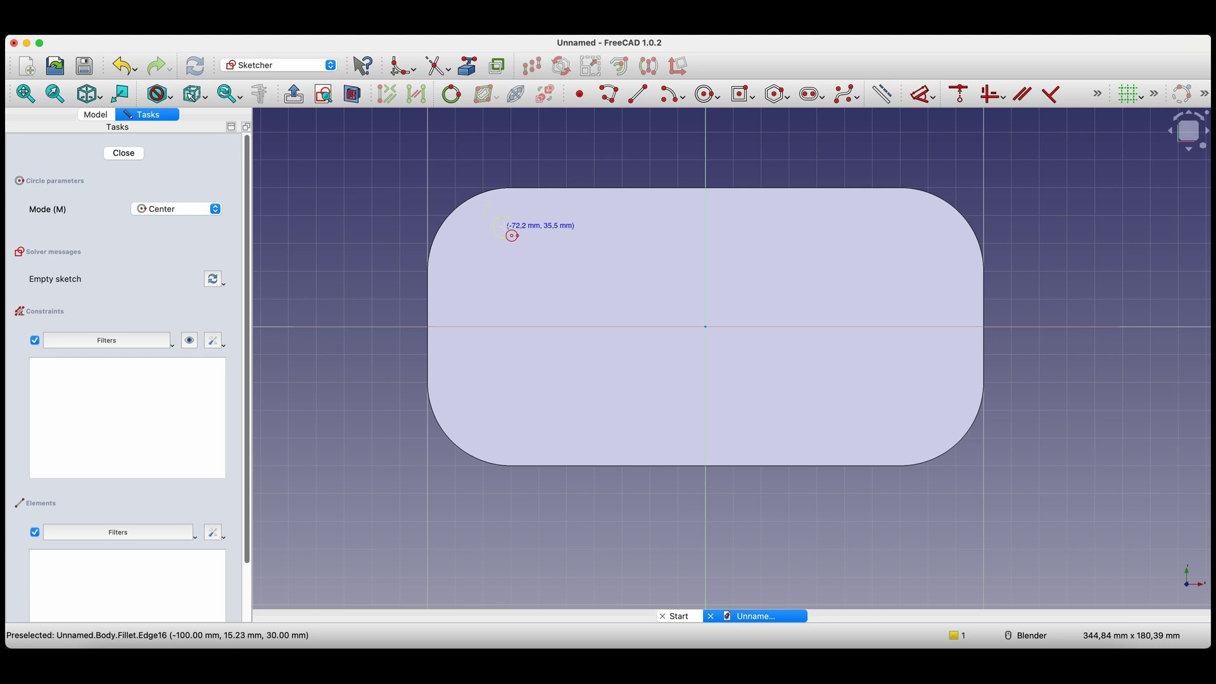
{"action": "key", "text": "Escape"}
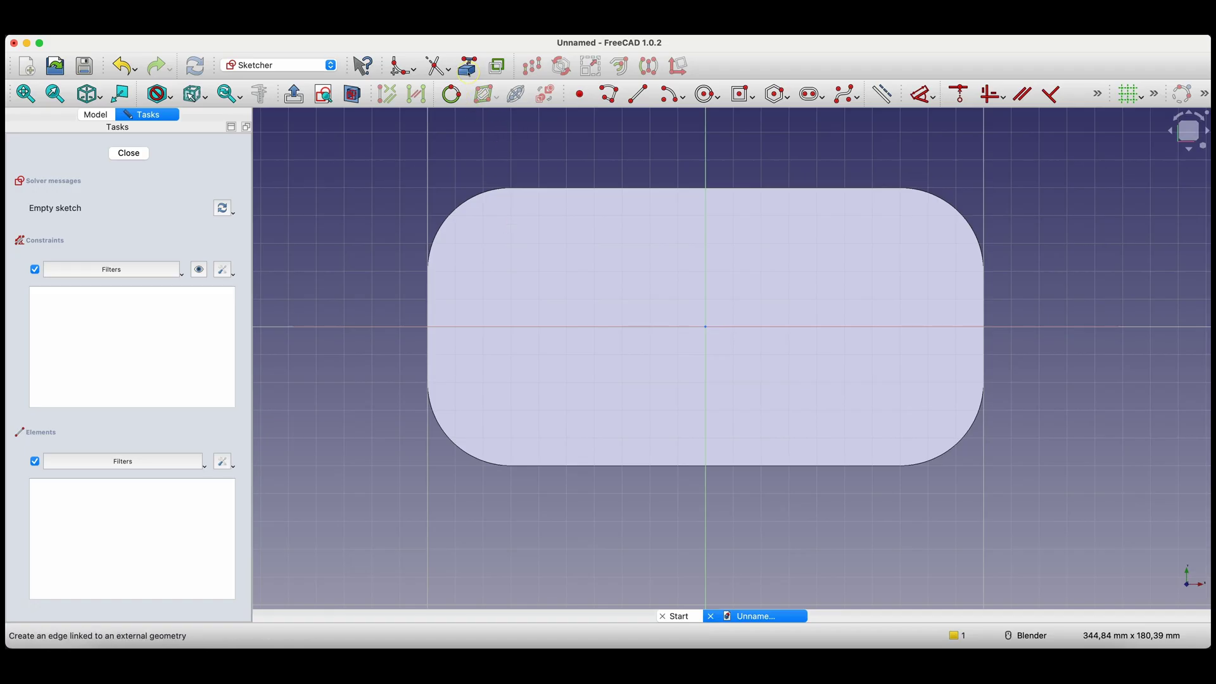
Link the top face's four rounded corner arcs into the sketch as external geometry
{"action": "left_click", "coordinate": [467, 66]}
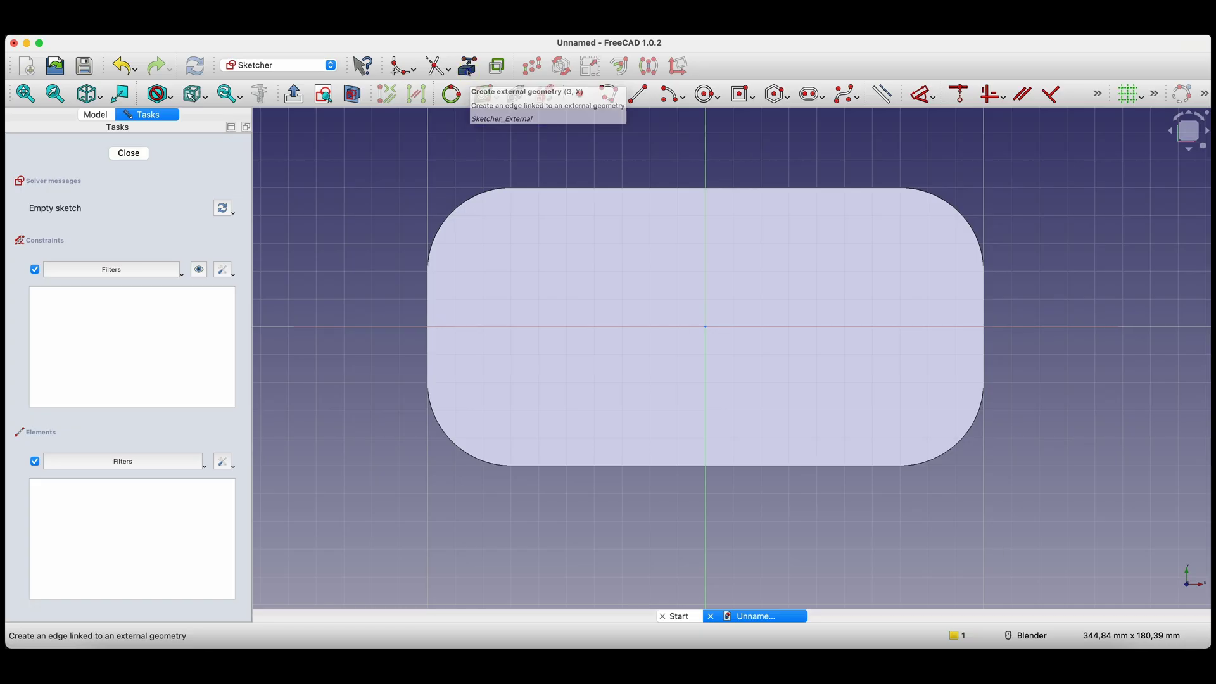
{"action": "left_click", "coordinate": [464, 204]}
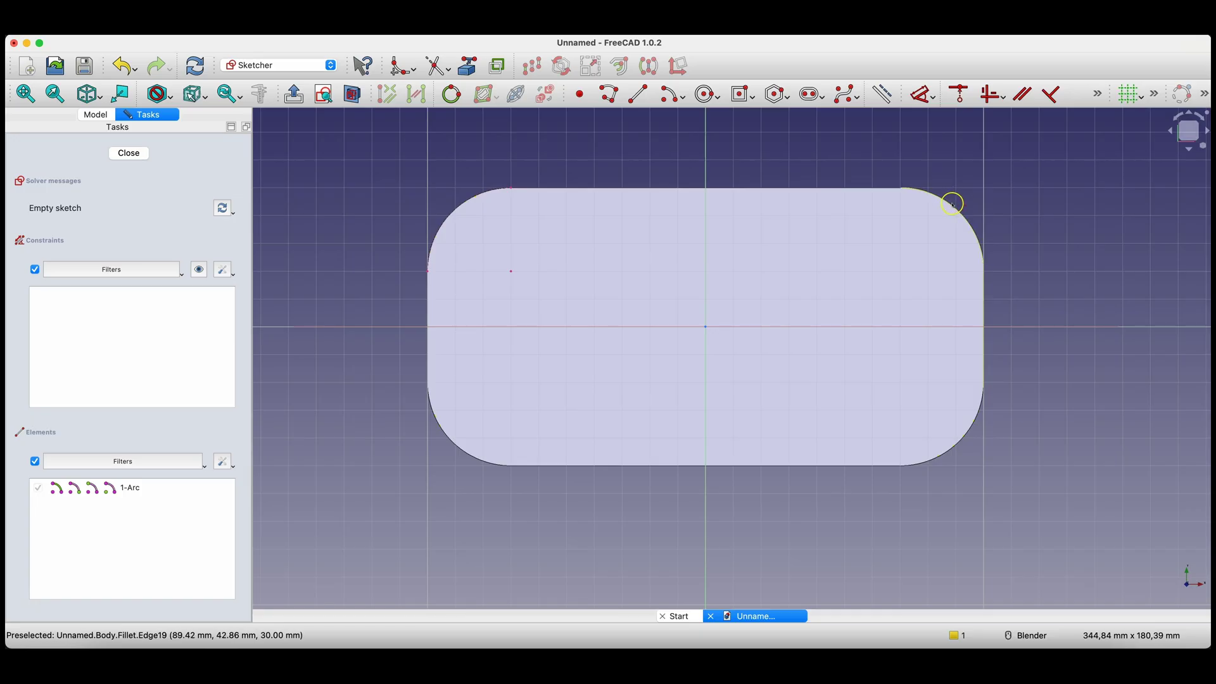
{"action": "left_click", "coordinate": [954, 204]}
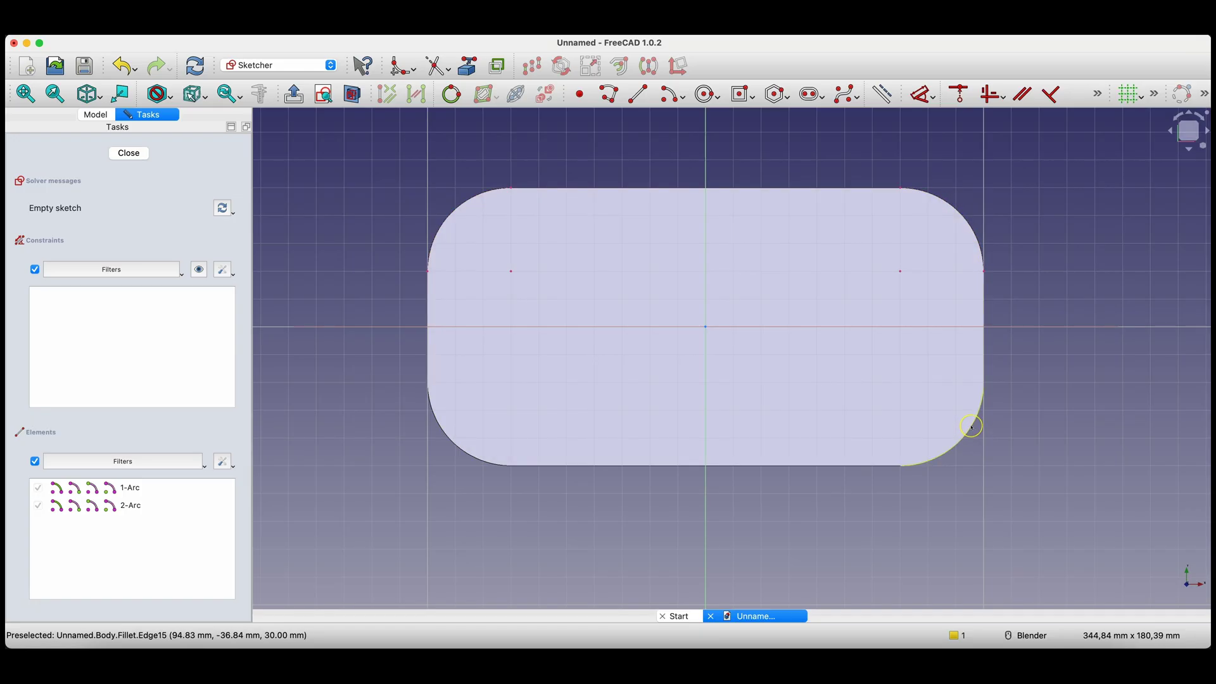
{"action": "left_click", "coordinate": [972, 428]}
{"action": "left_click", "coordinate": [481, 471]}
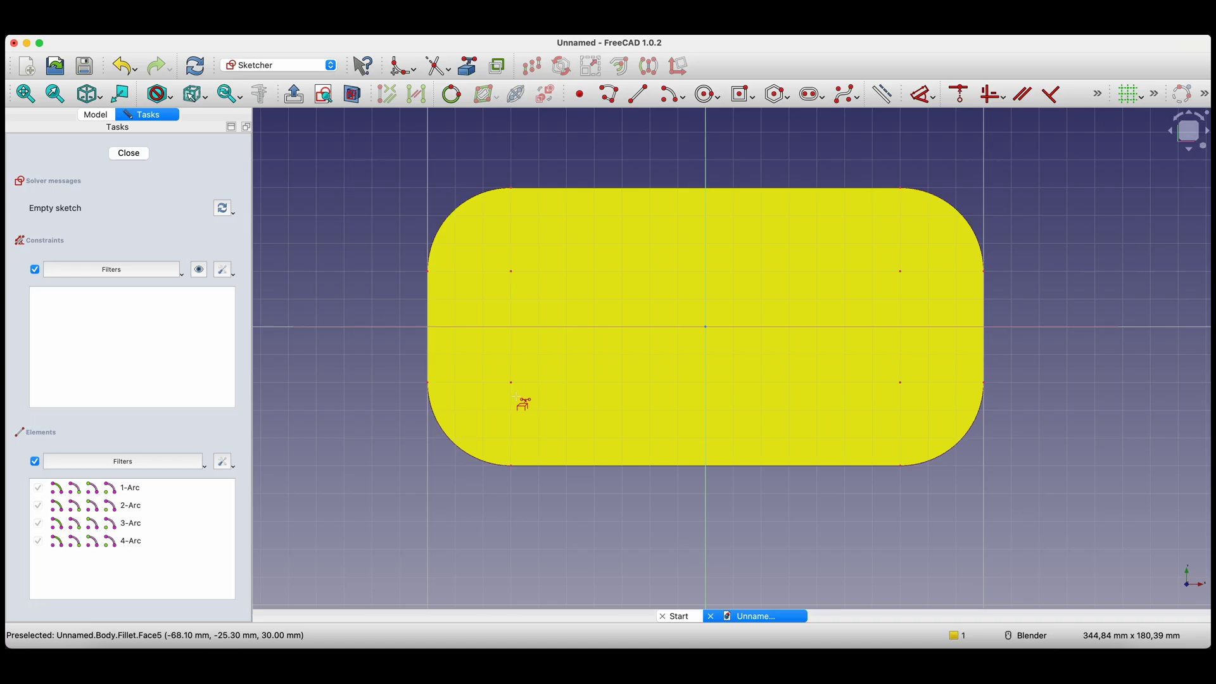
{"action": "right_click", "coordinate": [378, 223]}
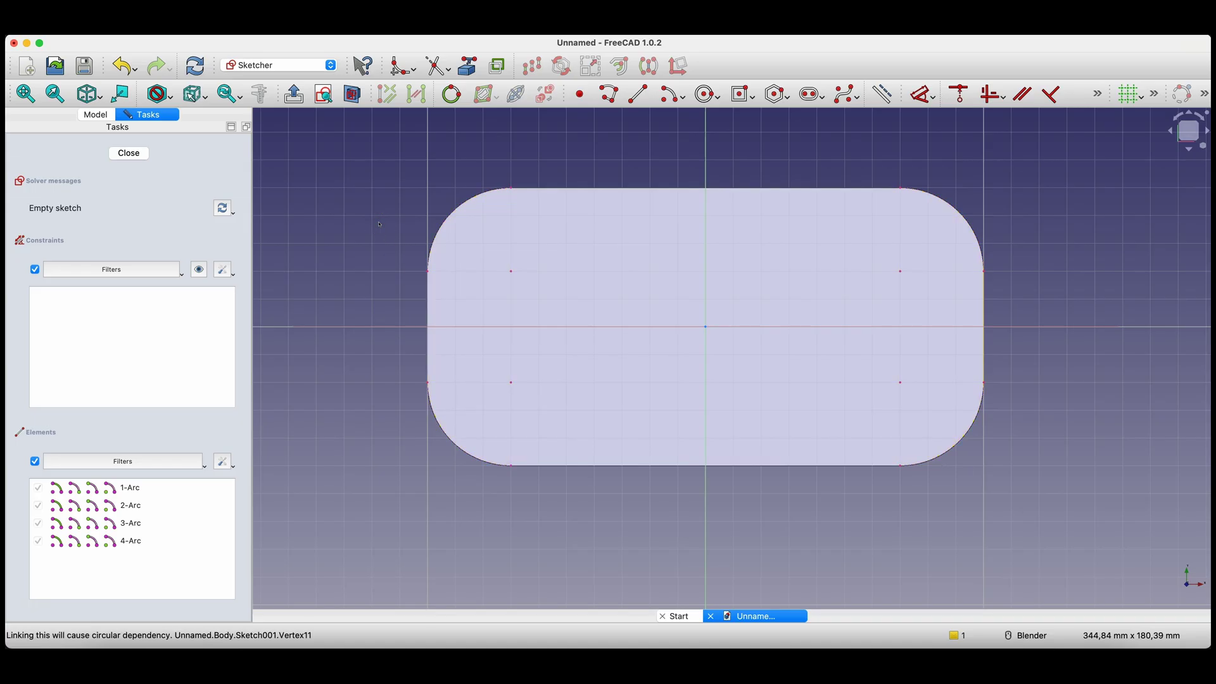
Sketch a 9 mm diameter circle centred on the upper-left corner arc's centre at (-70, 20) mm
{"action": "left_click", "coordinate": [705, 94]}
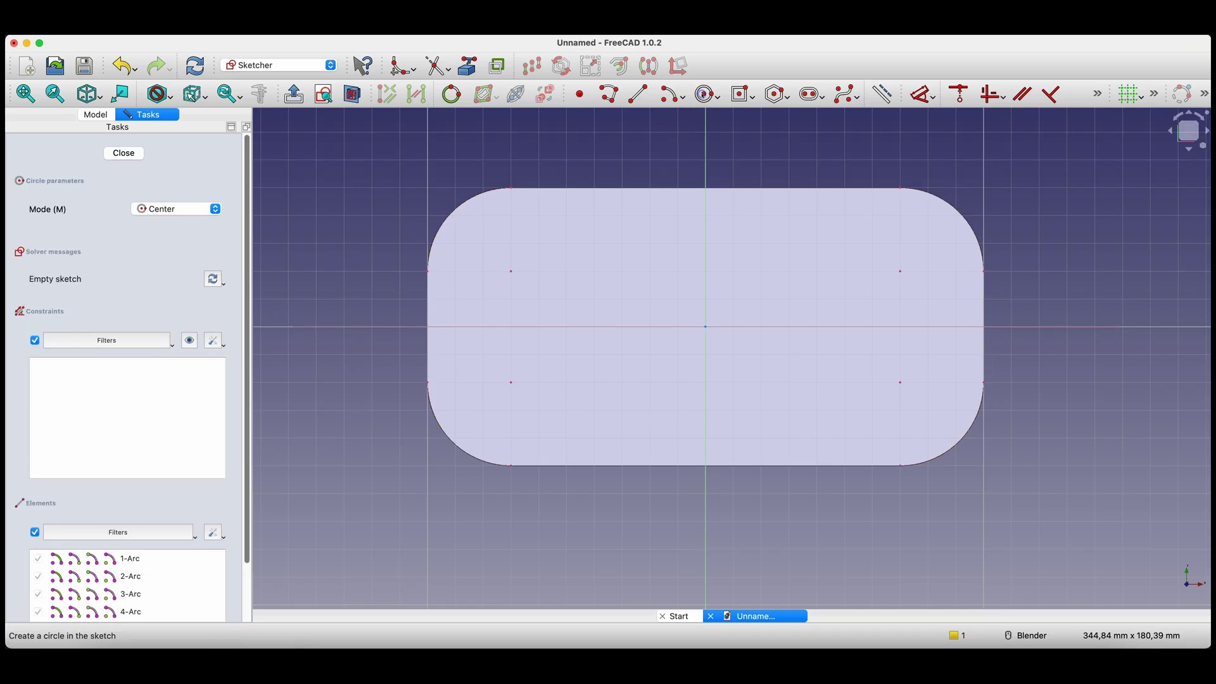
{"action": "left_click", "coordinate": [532, 271]}
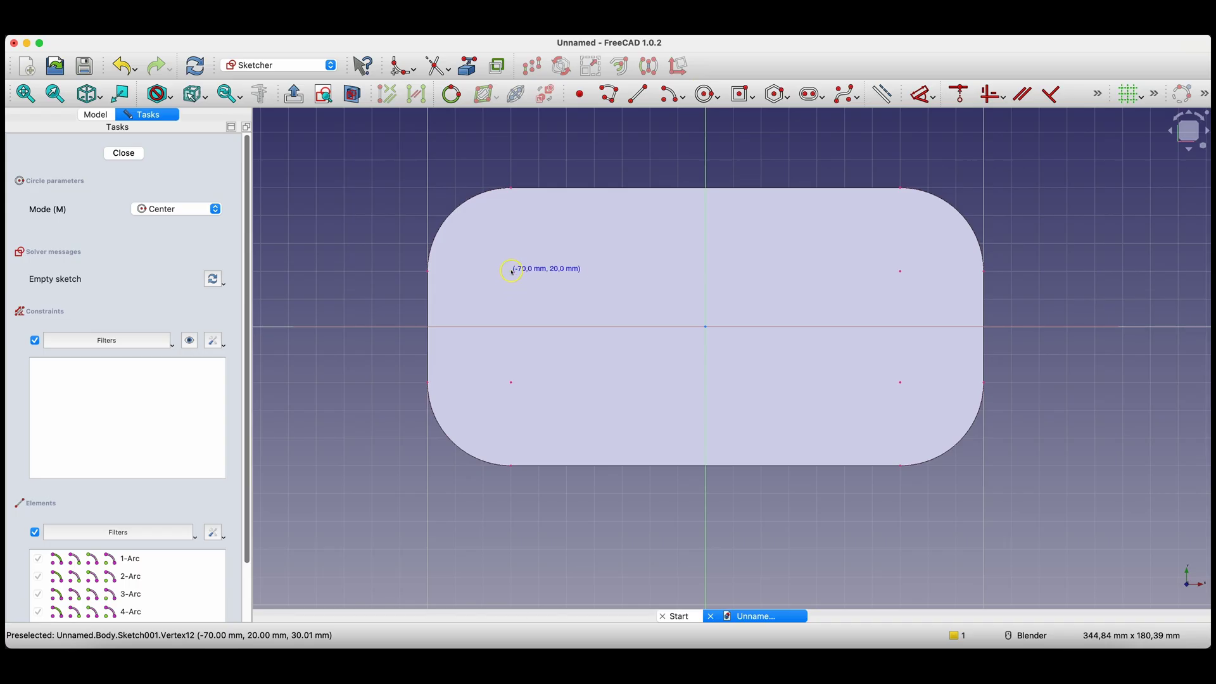
{"action": "left_click", "coordinate": [511, 271]}
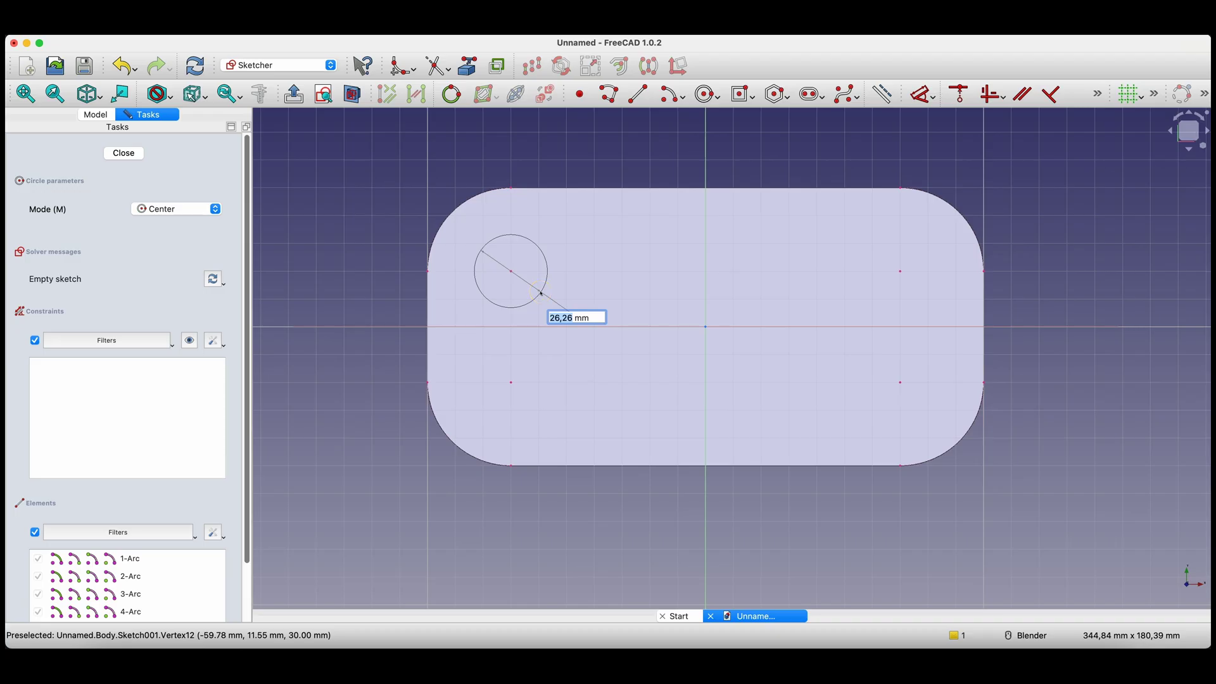
{"action": "type", "text": "9"}
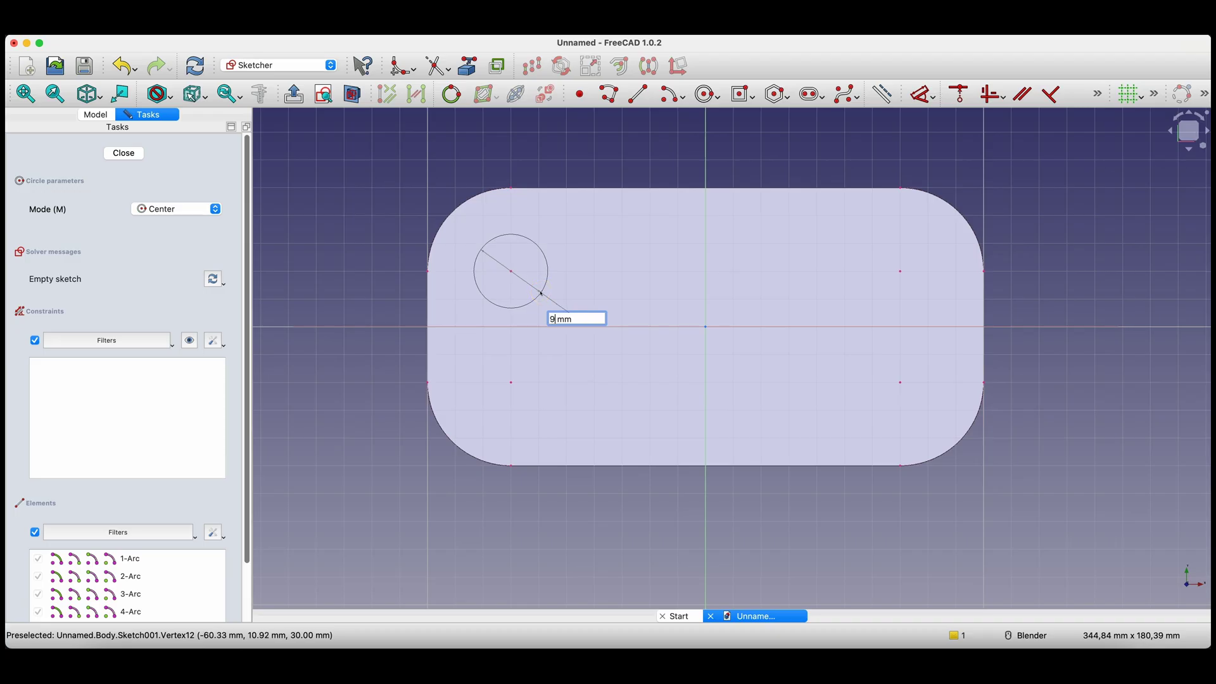
{"action": "key", "text": "Return"}
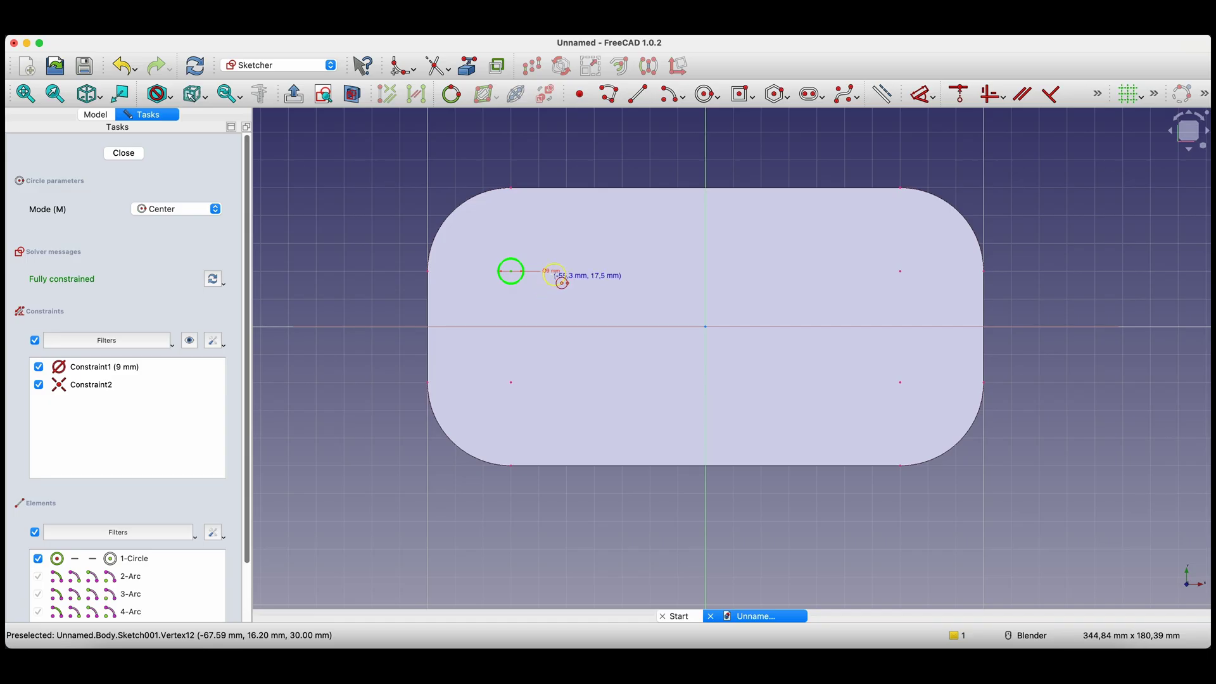
Sketch a circle of freehand size at each of the other three corner arc centres
{"action": "scroll", "coordinate": [557, 273], "scroll_direction": "up", "scroll_amount": 2}
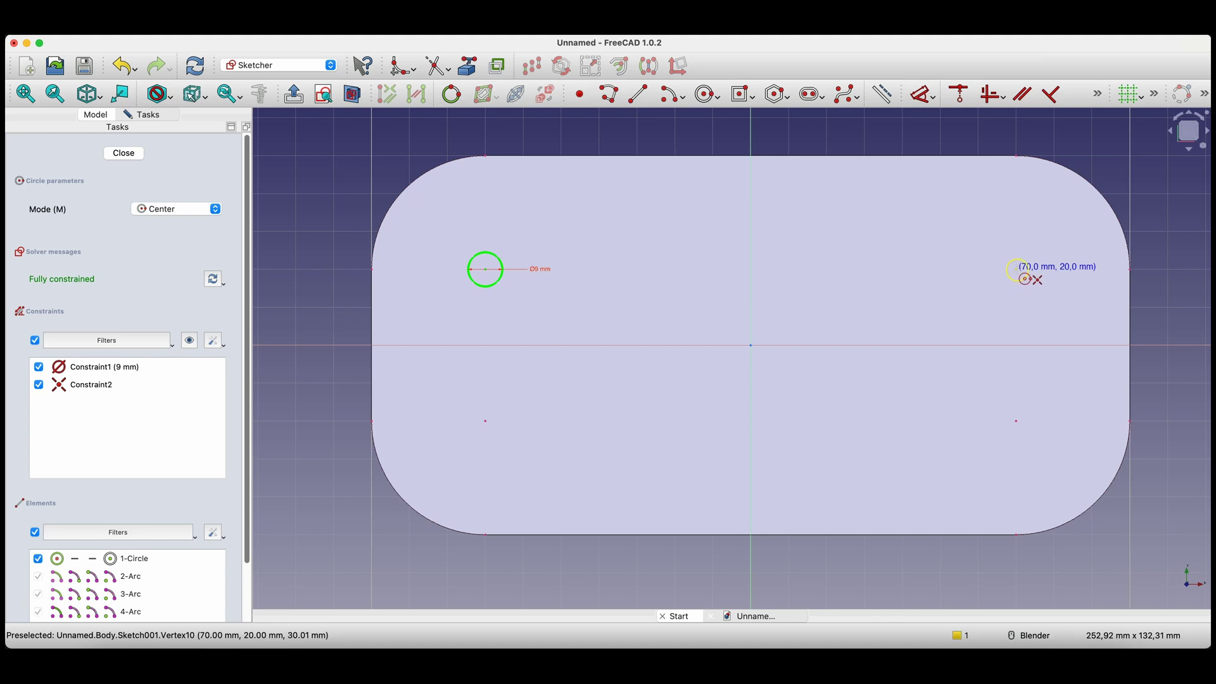
{"action": "left_click", "coordinate": [1016, 269]}
{"action": "left_click", "coordinate": [1019, 294]}
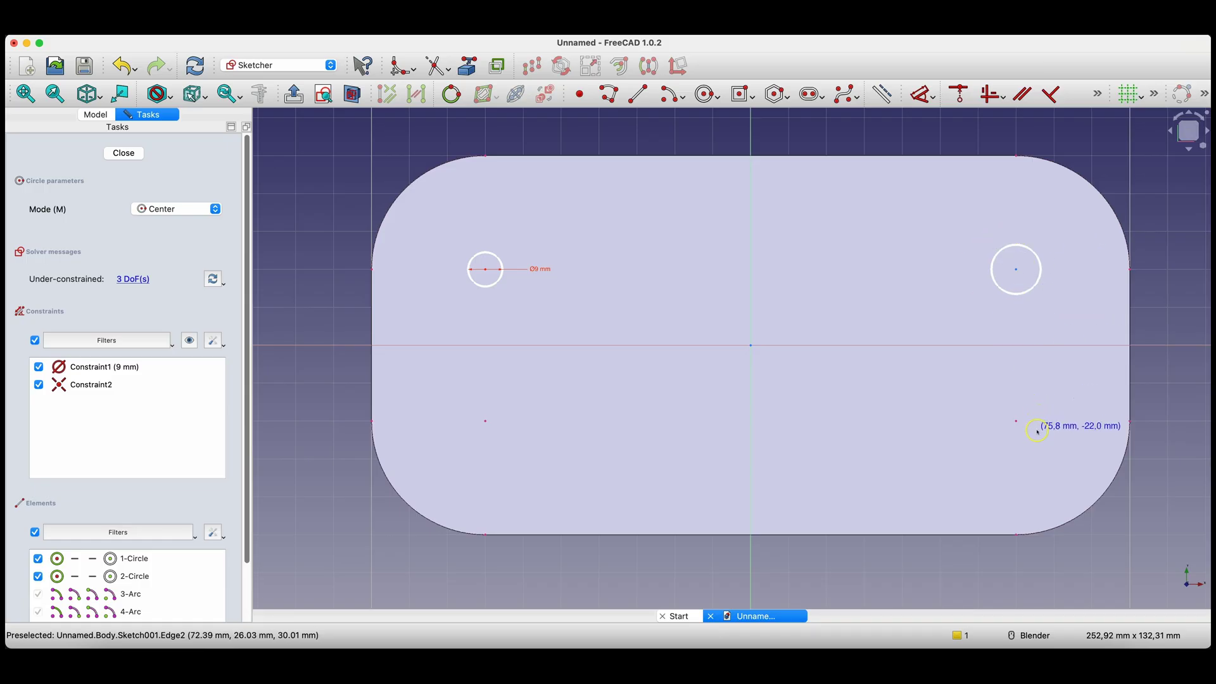
{"action": "left_click", "coordinate": [1018, 422]}
{"action": "left_click", "coordinate": [1026, 442]}
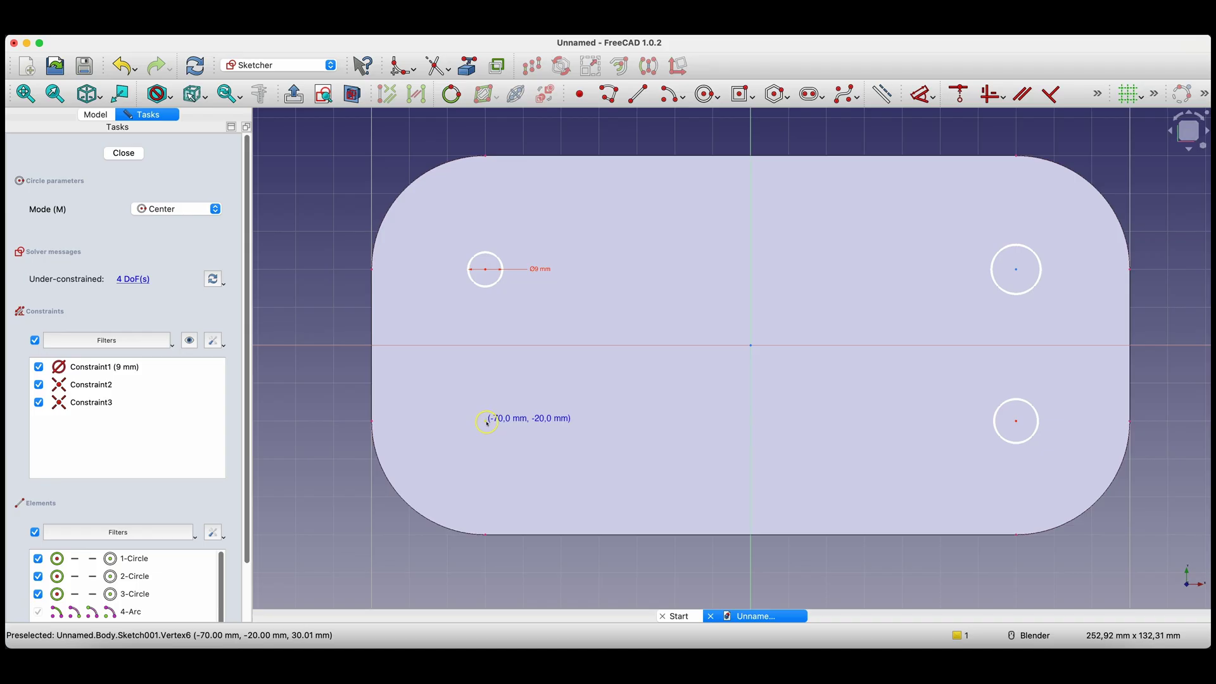
{"action": "left_click", "coordinate": [487, 423]}
{"action": "left_click", "coordinate": [494, 442]}
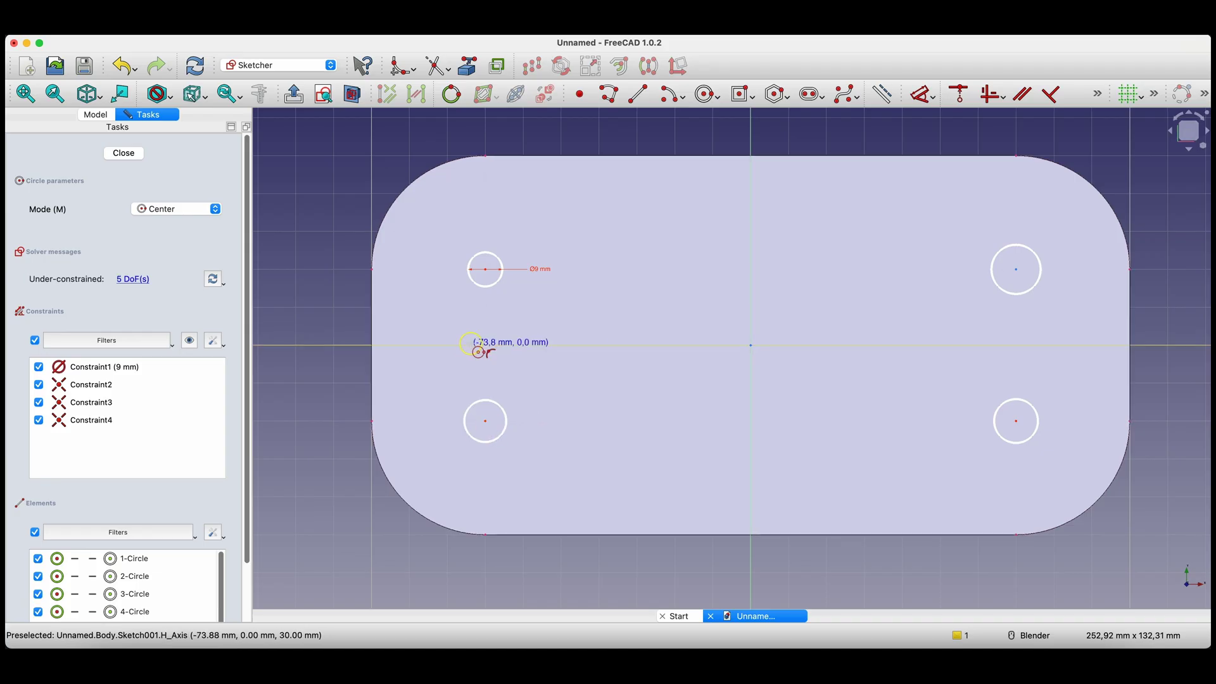
{"action": "right_click", "coordinate": [549, 379]}
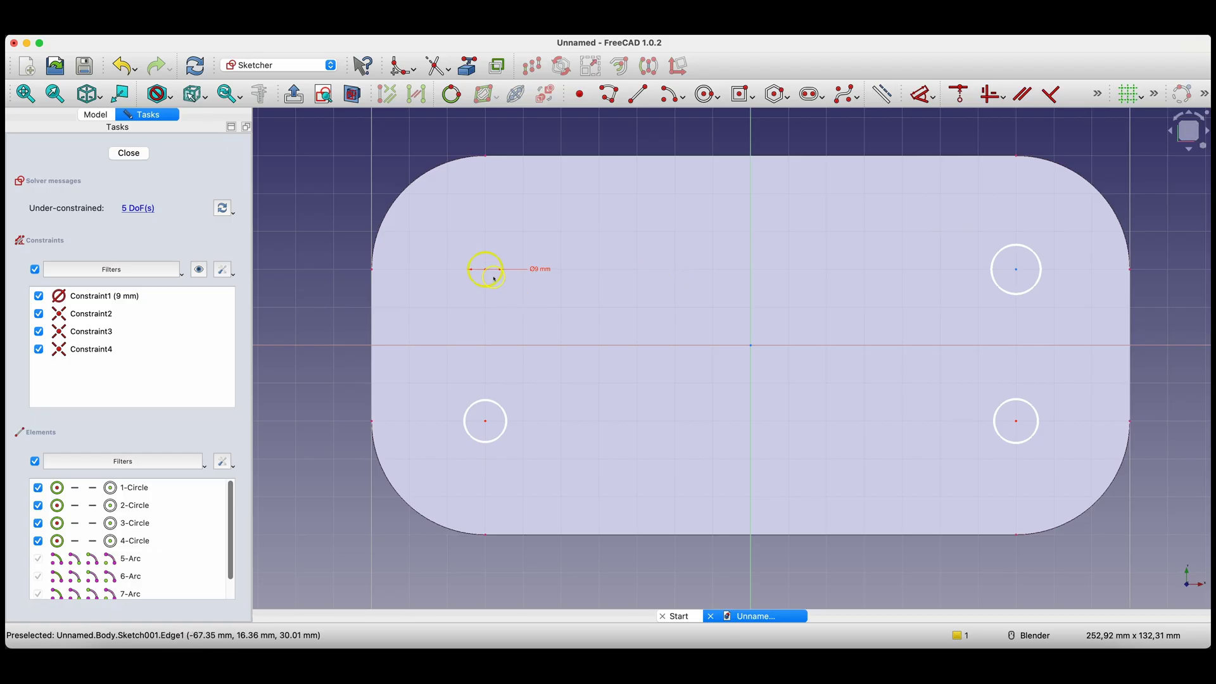
Apply an equal constraint to all four circles so they share the dimensioned circle's diameter
{"action": "left_click", "coordinate": [497, 282]}
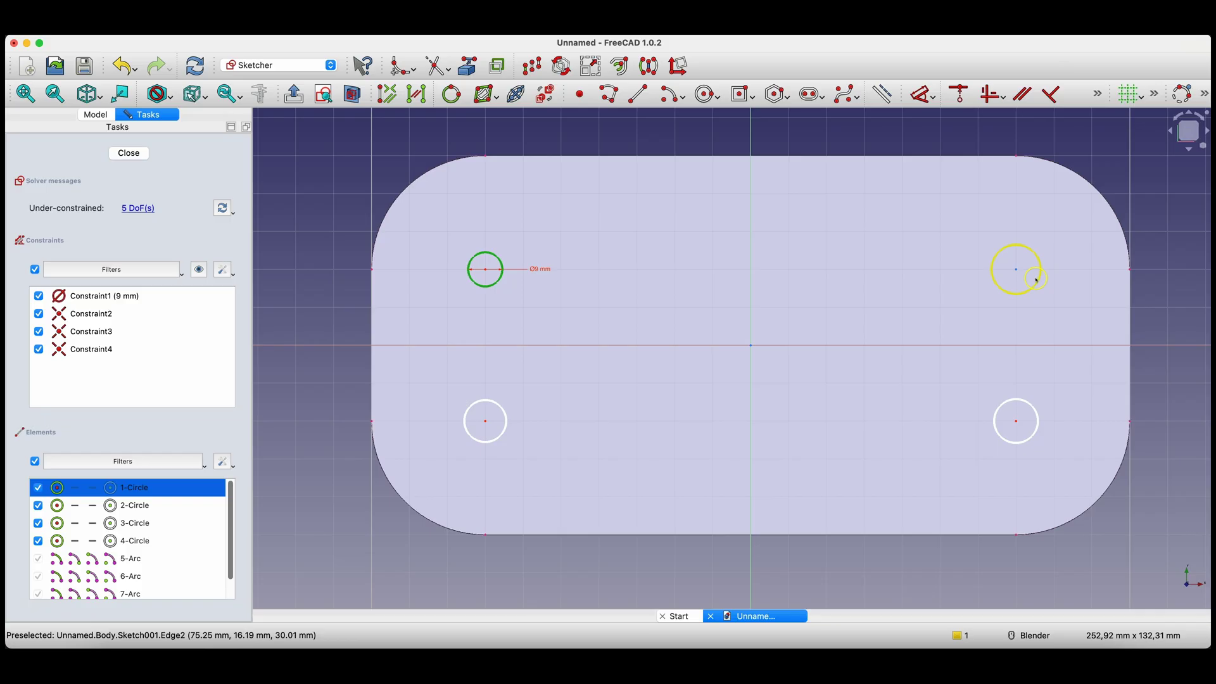
{"action": "left_click", "coordinate": [1041, 274]}
{"action": "left_click", "coordinate": [1037, 421]}
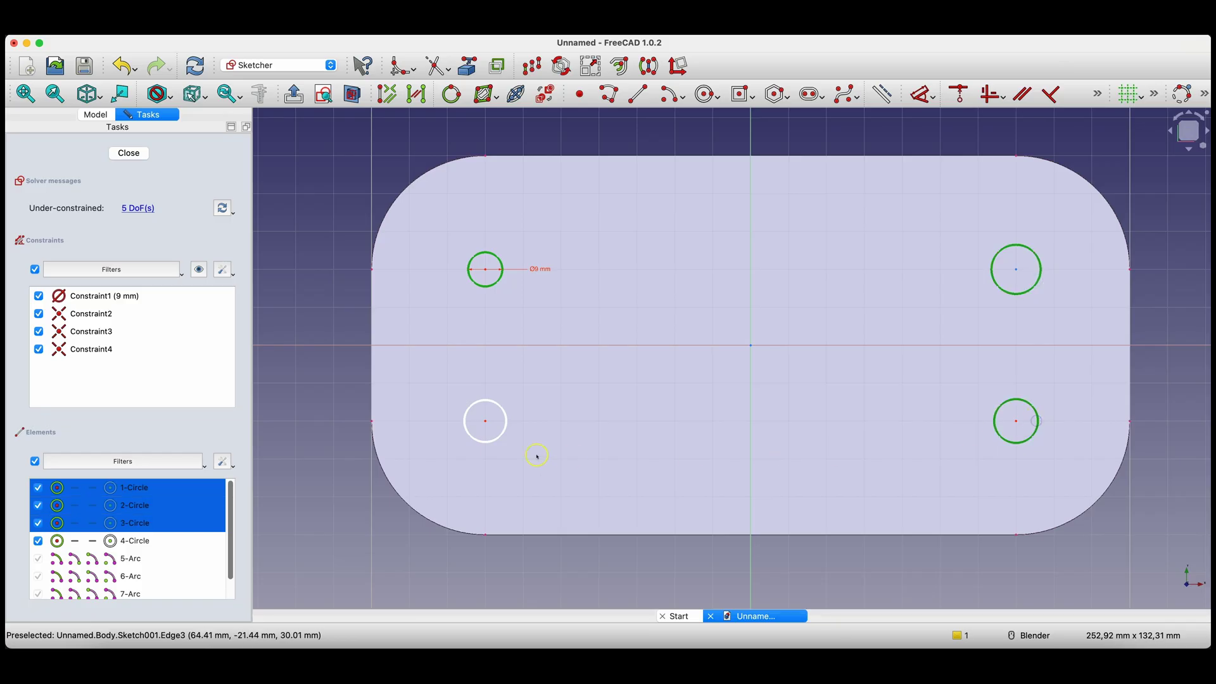
{"action": "left_click", "coordinate": [505, 430]}
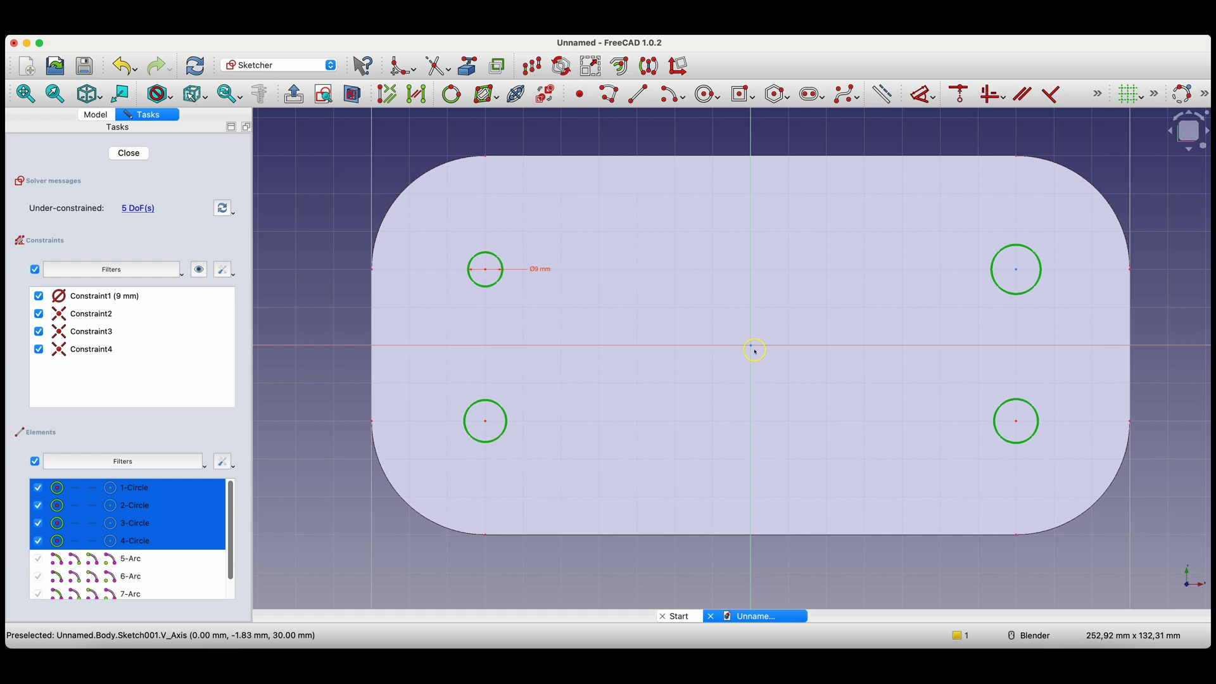
{"action": "left_click", "coordinate": [1099, 94]}
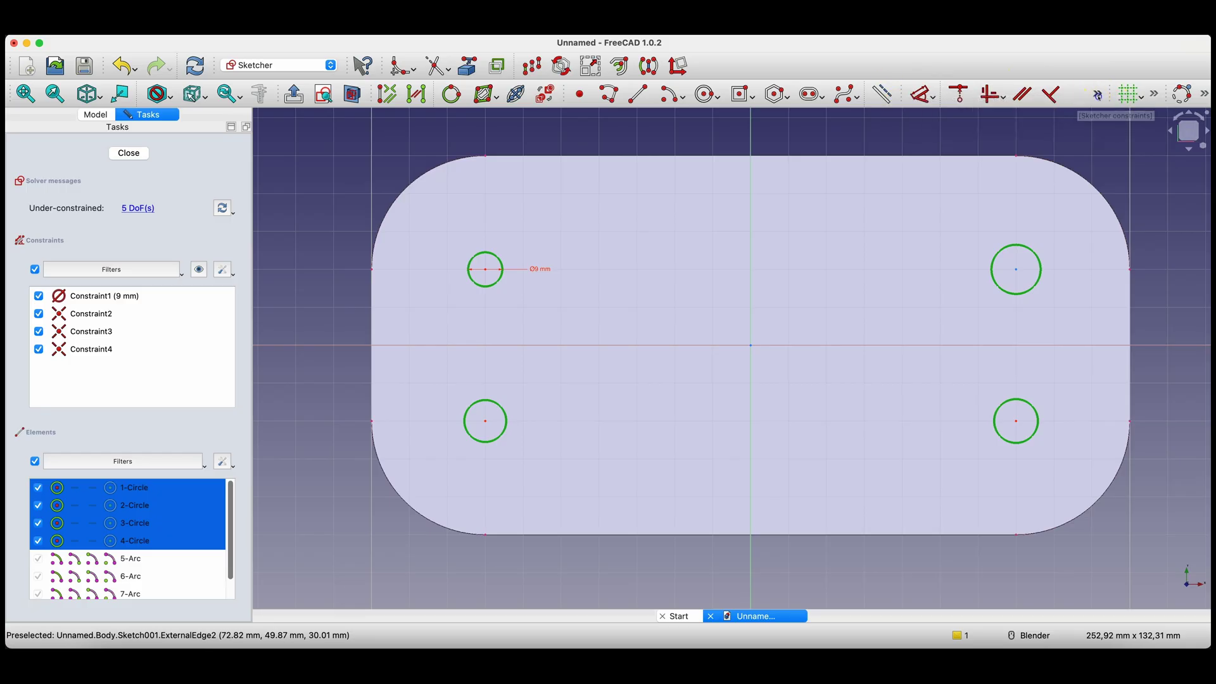
{"action": "left_click", "coordinate": [1099, 96]}
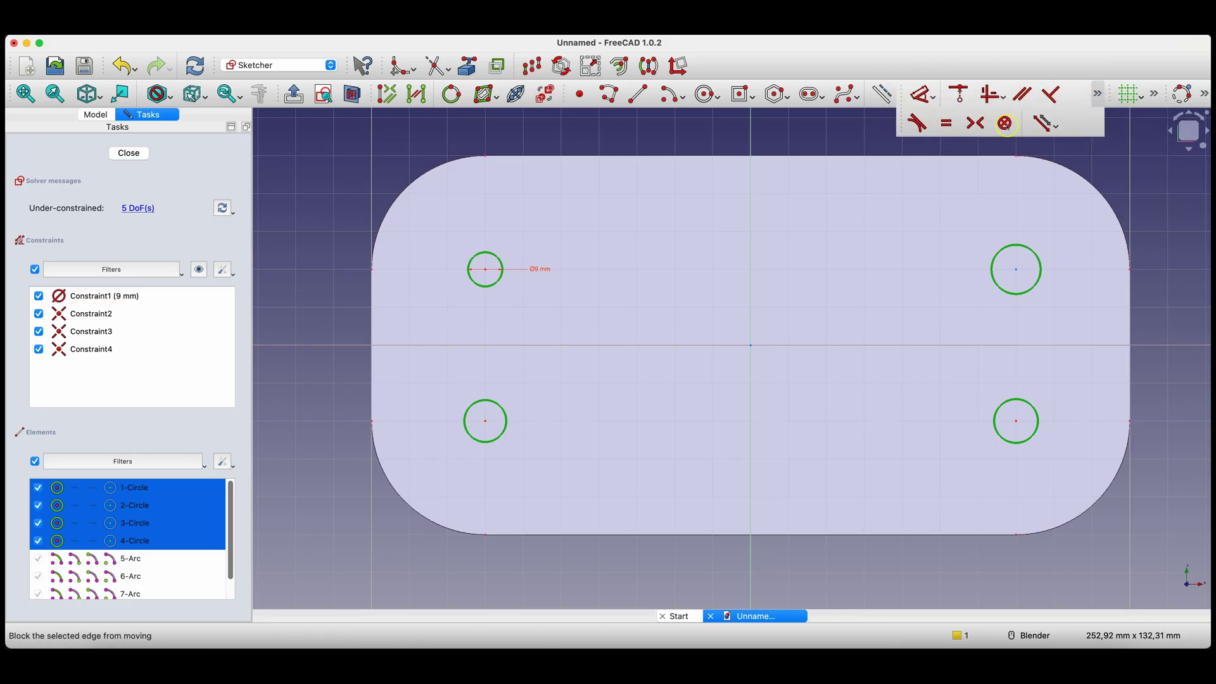
{"action": "left_click", "coordinate": [1095, 96]}
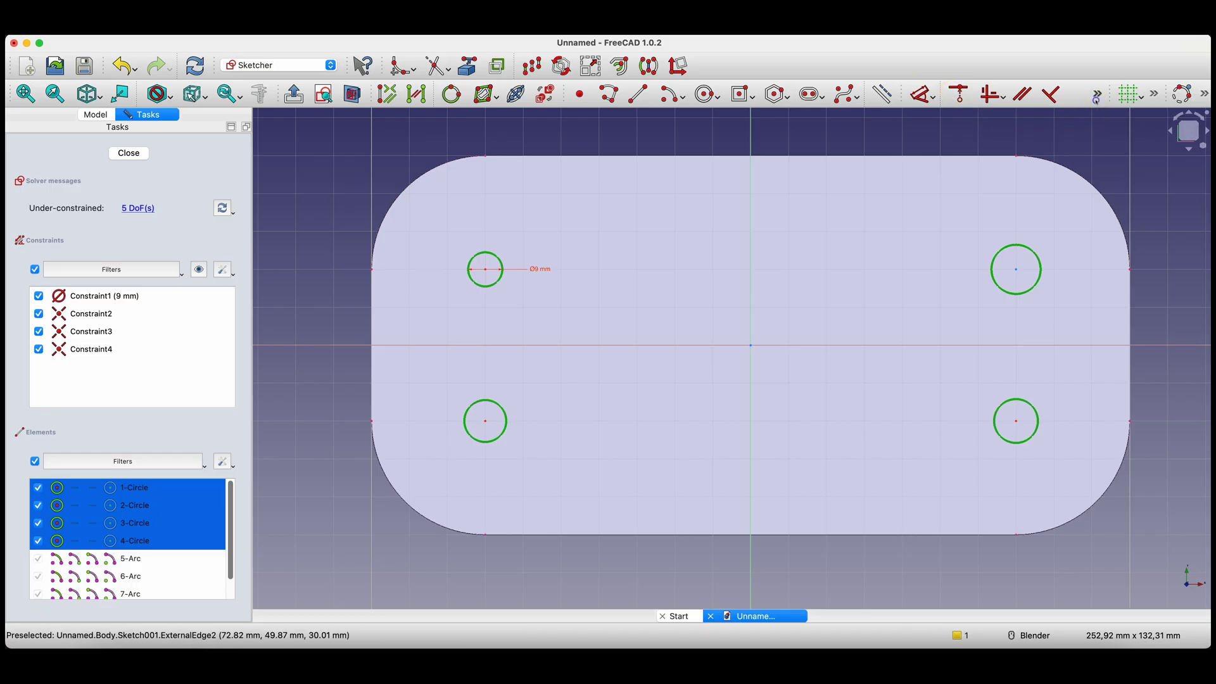
{"action": "left_click", "coordinate": [1098, 95]}
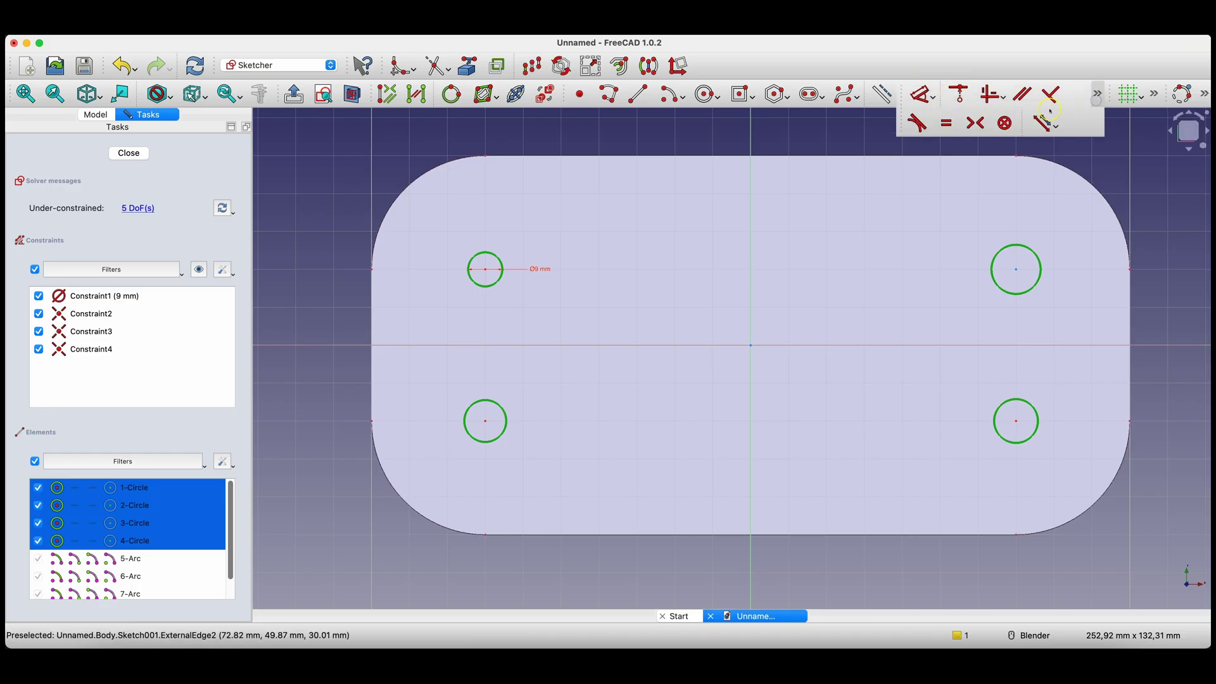
{"action": "left_click", "coordinate": [946, 125]}
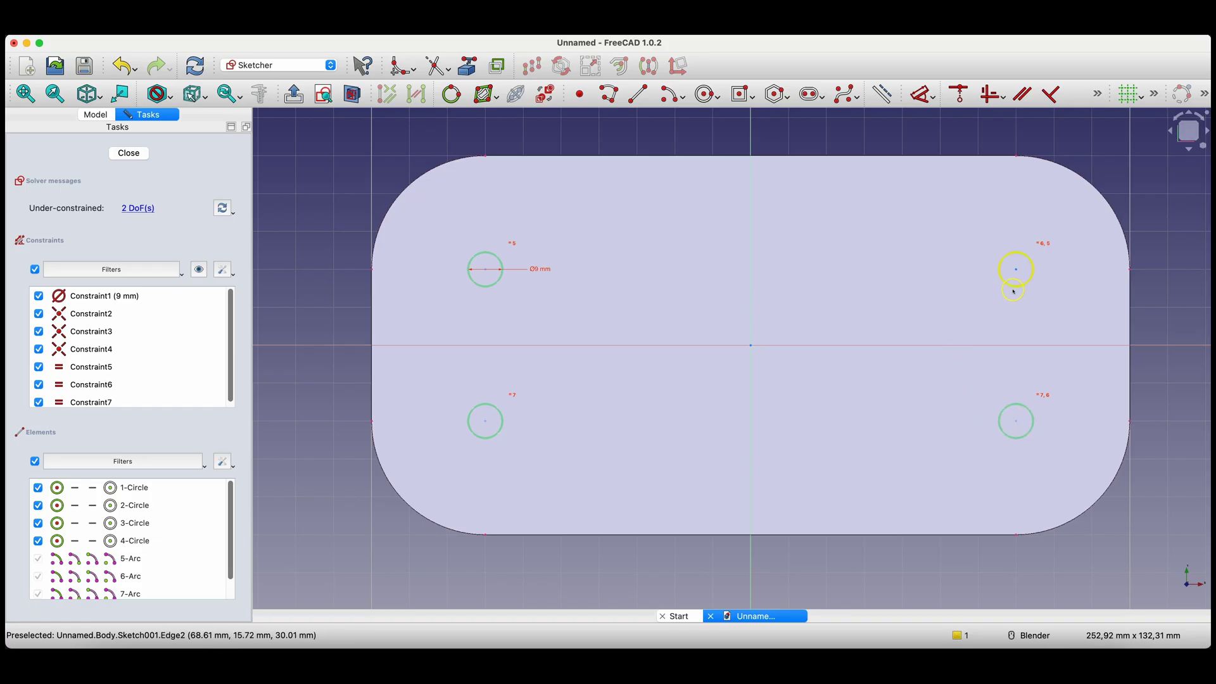
Move the upper-right circle off its corner arc's centre and constrain its centre coincident with that point
{"action": "left_click_drag", "start_coordinate": [1013, 279], "coordinate": [956, 296]}
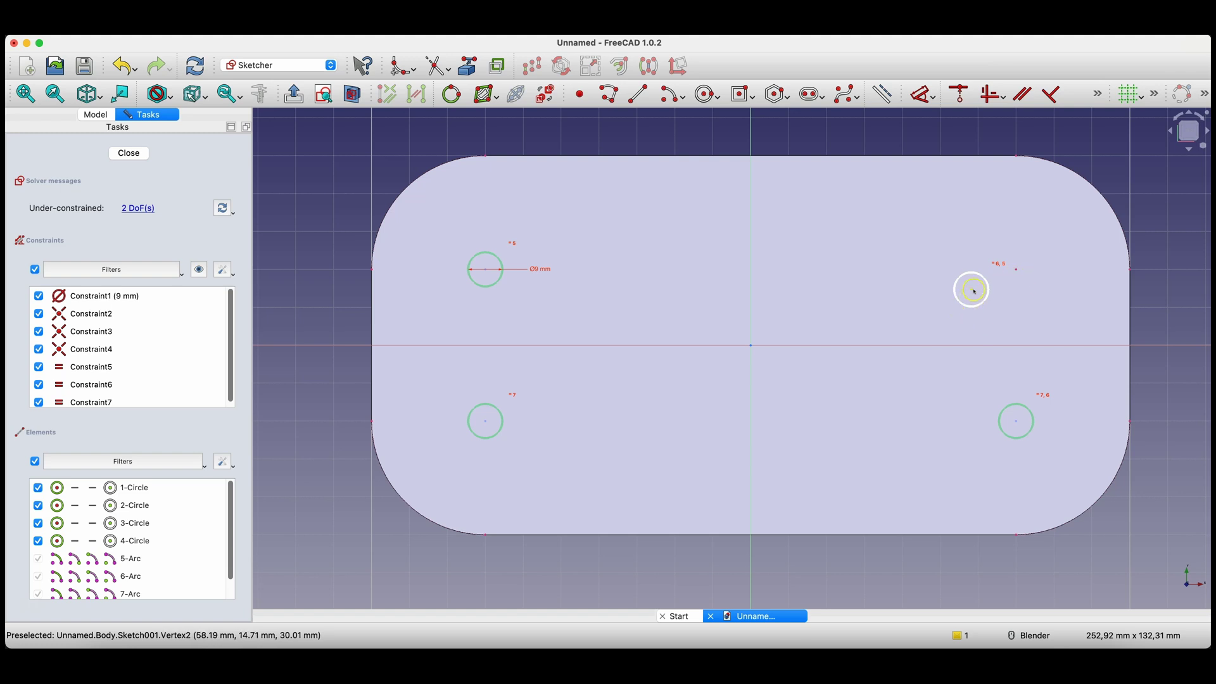
{"action": "left_click", "coordinate": [972, 290]}
{"action": "left_click", "coordinate": [1018, 270]}
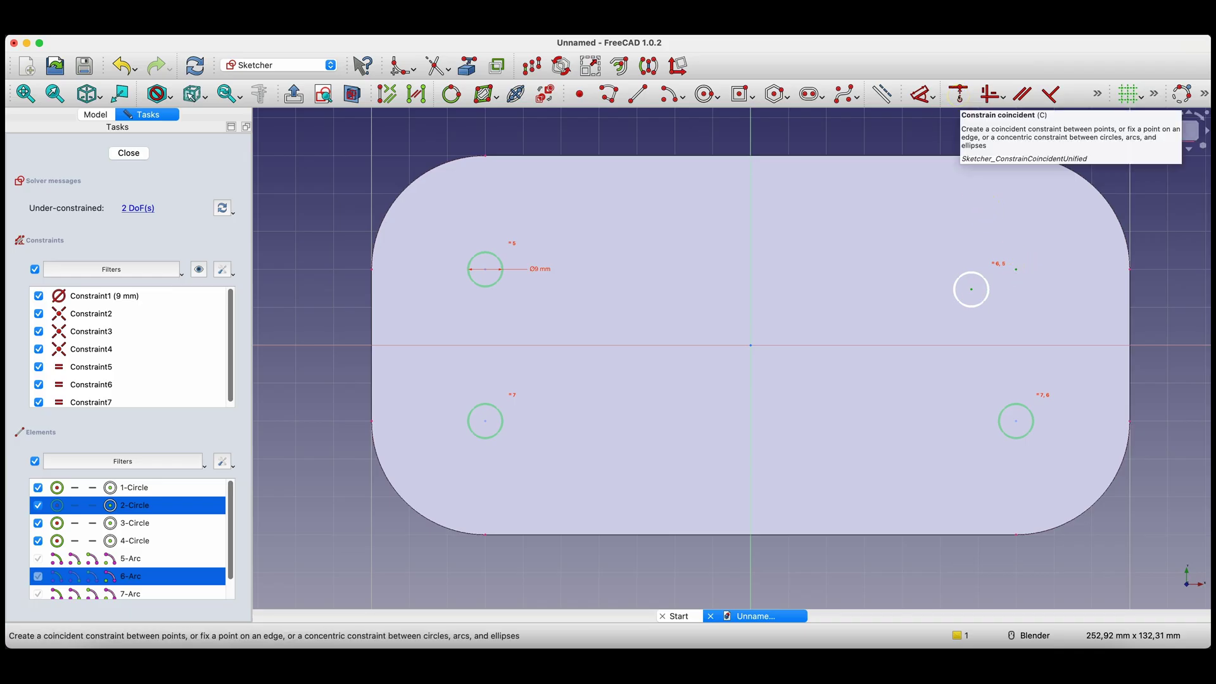
{"action": "left_click", "coordinate": [959, 95]}
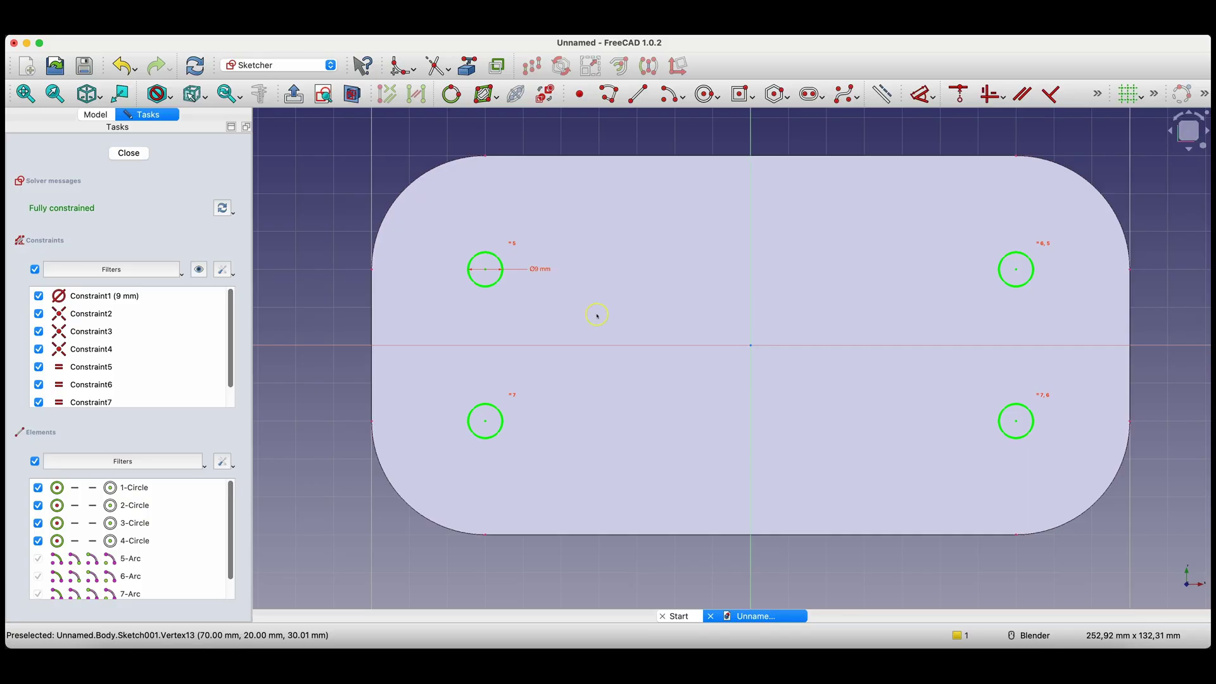
Set the upper-left circle's diameter dimension to 12 mm
{"action": "double_click", "coordinate": [543, 276]}
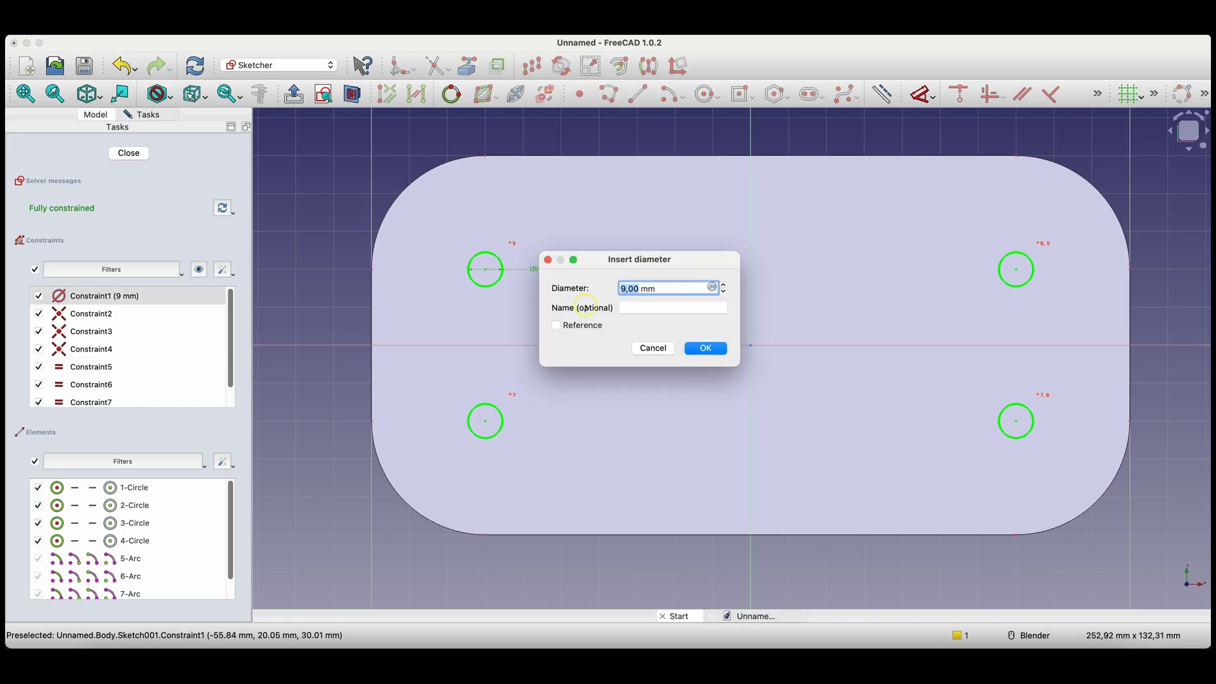
{"action": "type", "text": "12"}
{"action": "key", "text": "Return"}
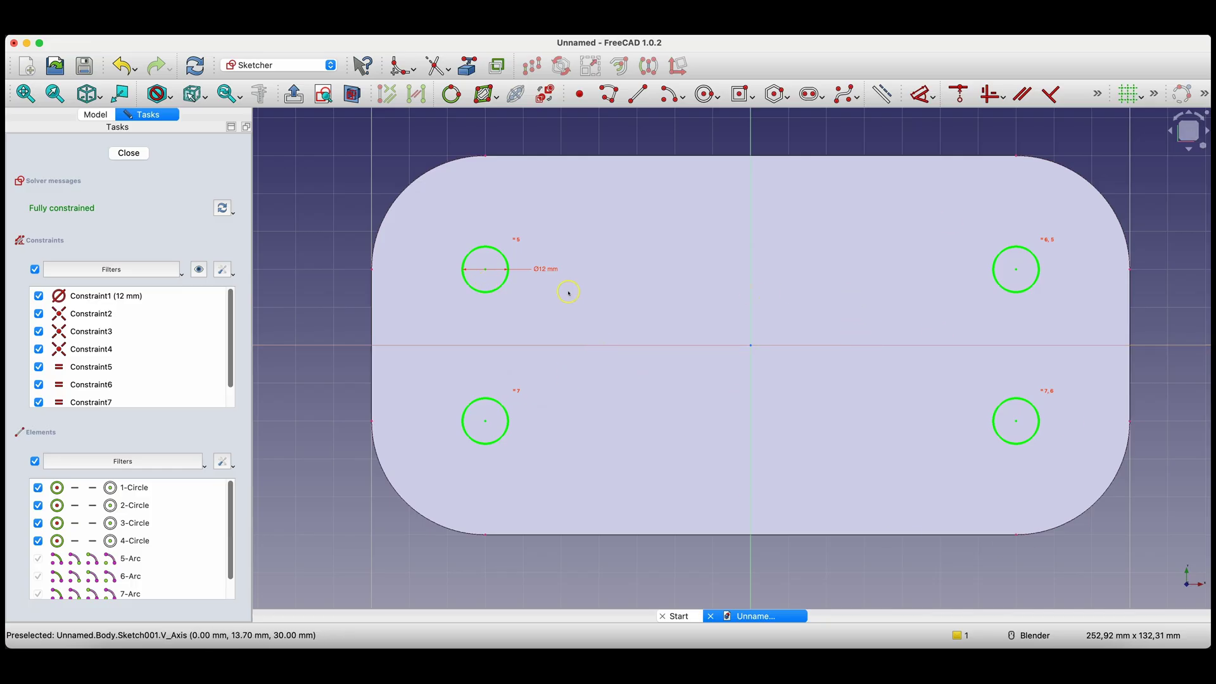
Set the upper-left circle's diameter dimension to 9 mm and finish the sketch
{"action": "double_click", "coordinate": [546, 269]}
{"action": "type", "text": "9"}
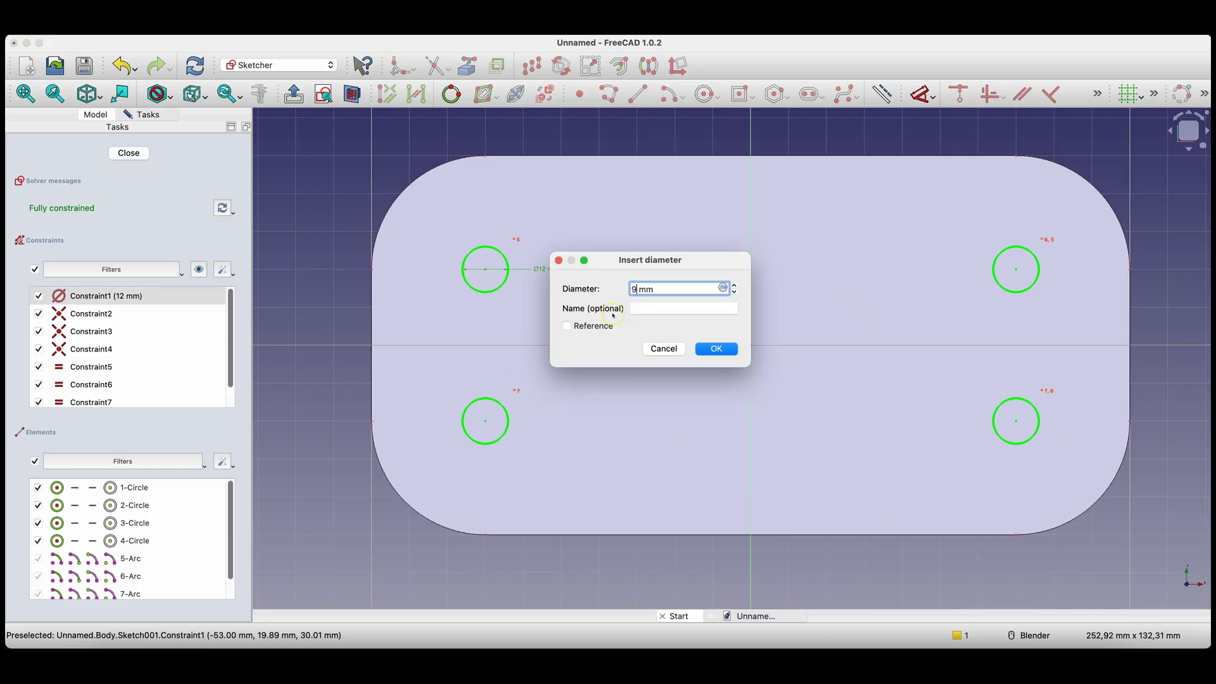
{"action": "key", "text": "Return"}
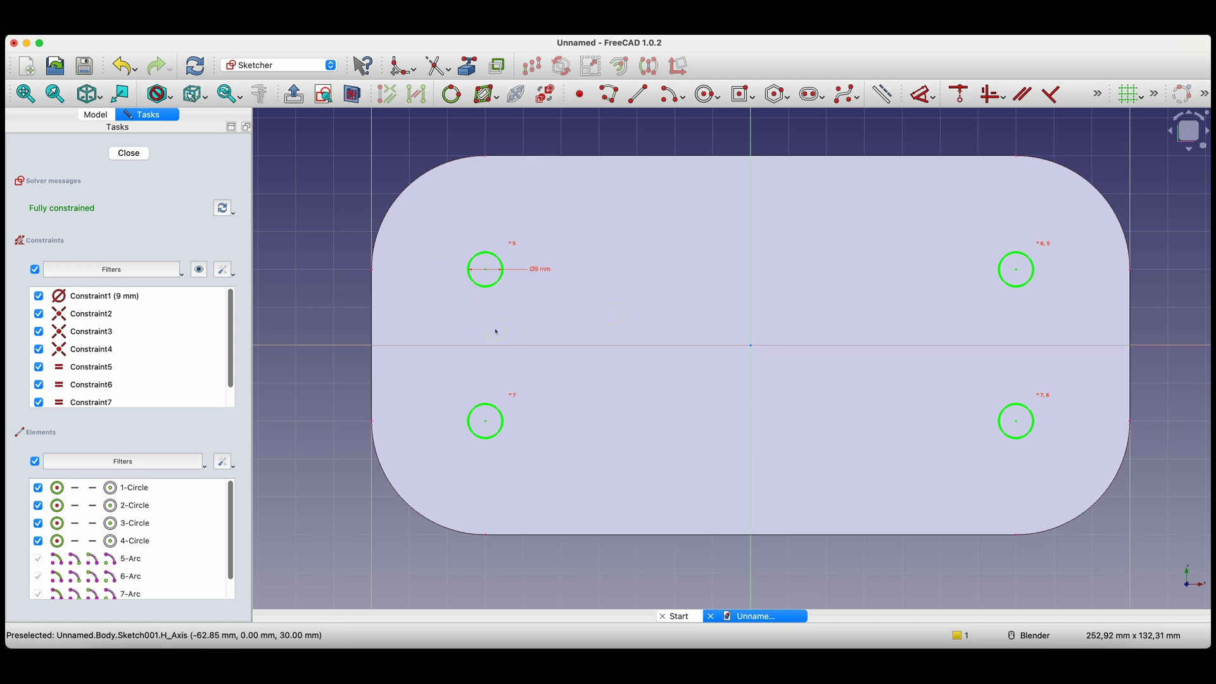
{"action": "left_click", "coordinate": [137, 153]}
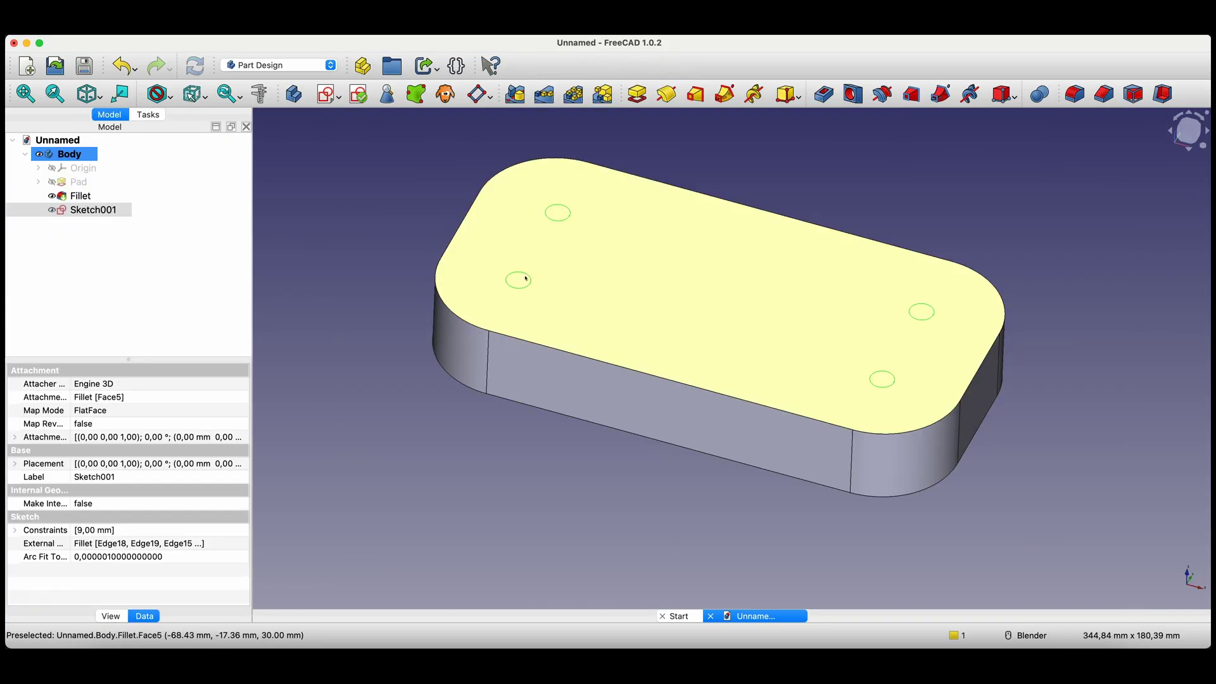
Pocket the four-circle sketch through all of the block to cut the corner holes
{"action": "left_click", "coordinate": [823, 98]}
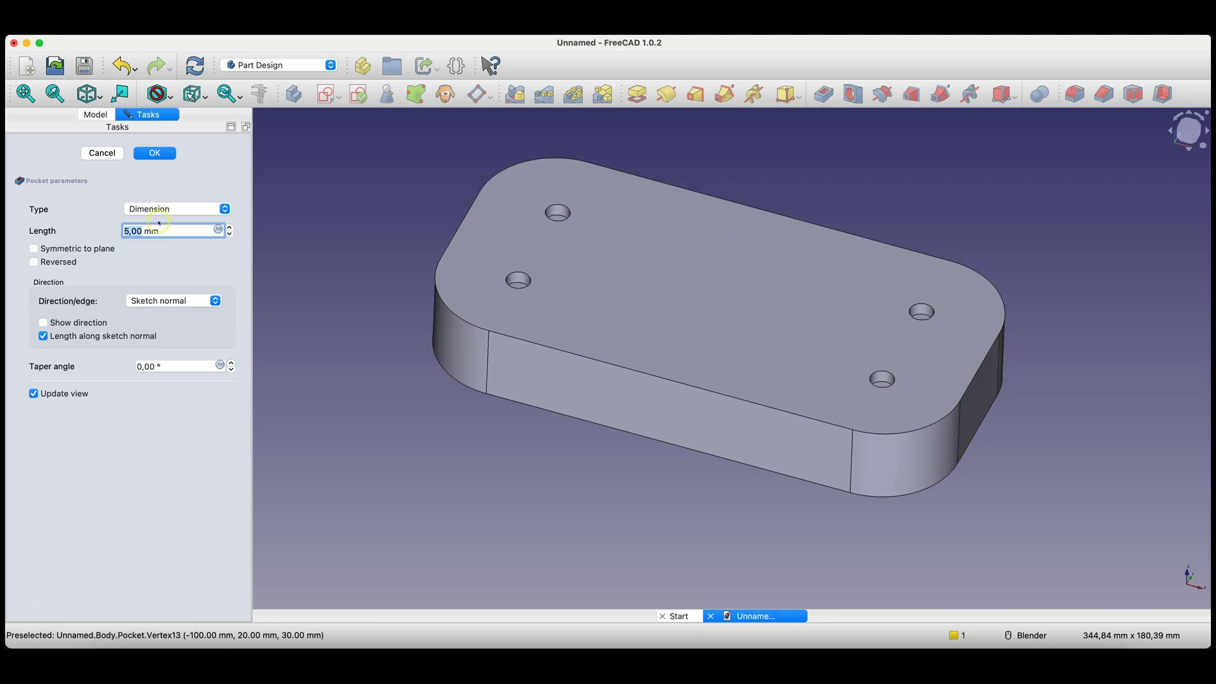
{"action": "middle_click_drag", "start_coordinate": [739, 230], "coordinate": [733, 274]}
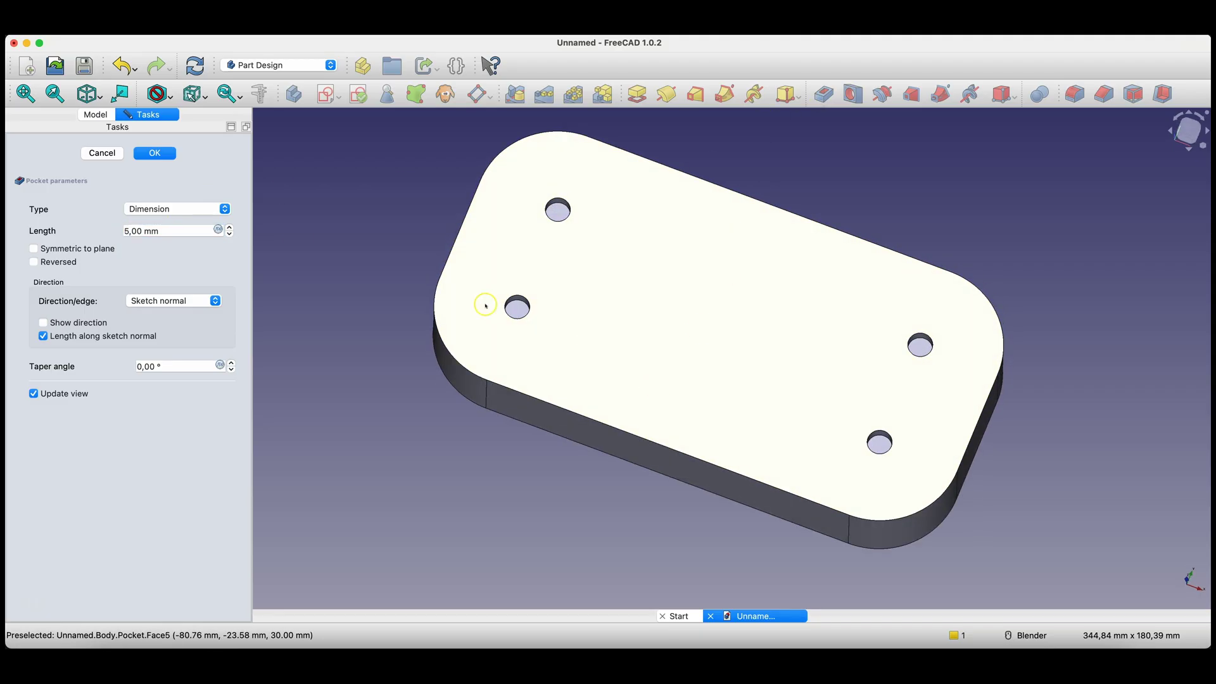
{"action": "left_click", "coordinate": [177, 209]}
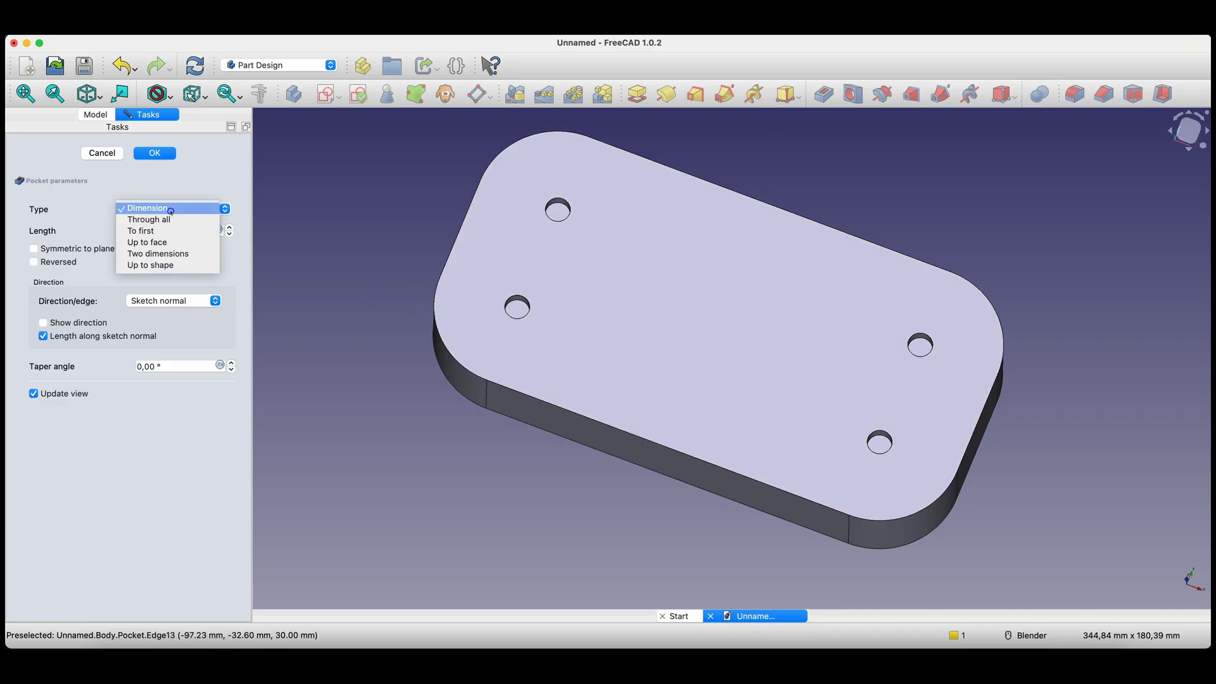
{"action": "left_click", "coordinate": [166, 220]}
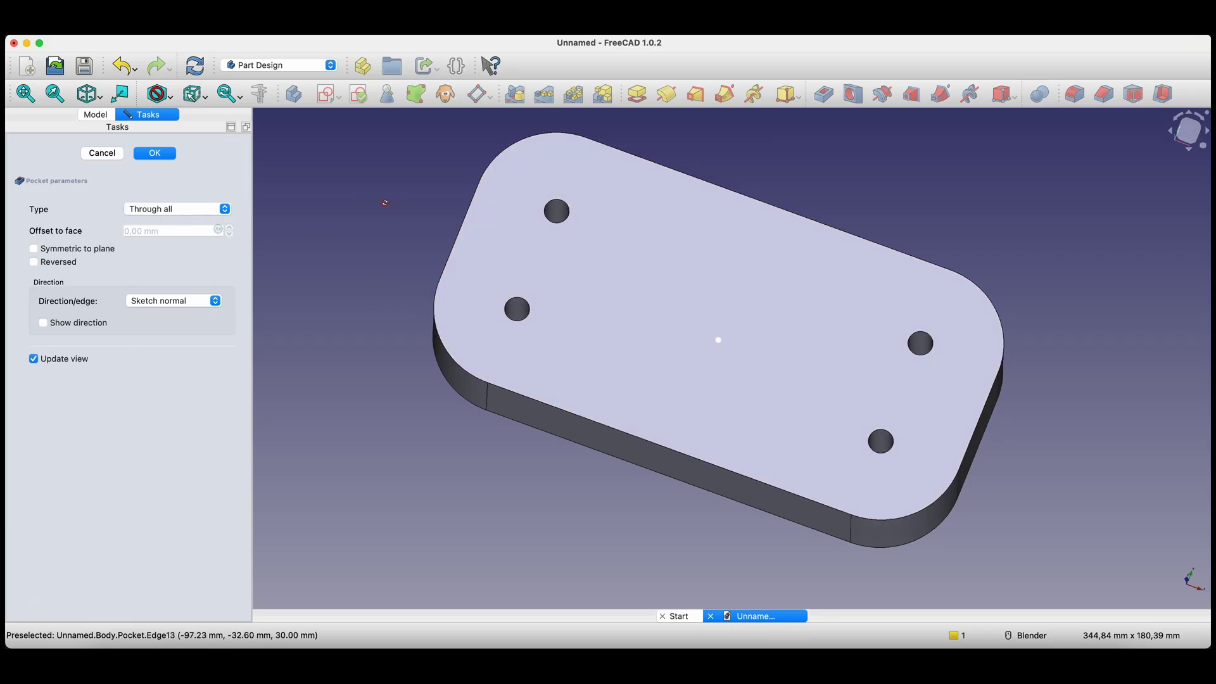
{"action": "middle_click_drag", "start_coordinate": [720, 340], "coordinate": [554, 231]}
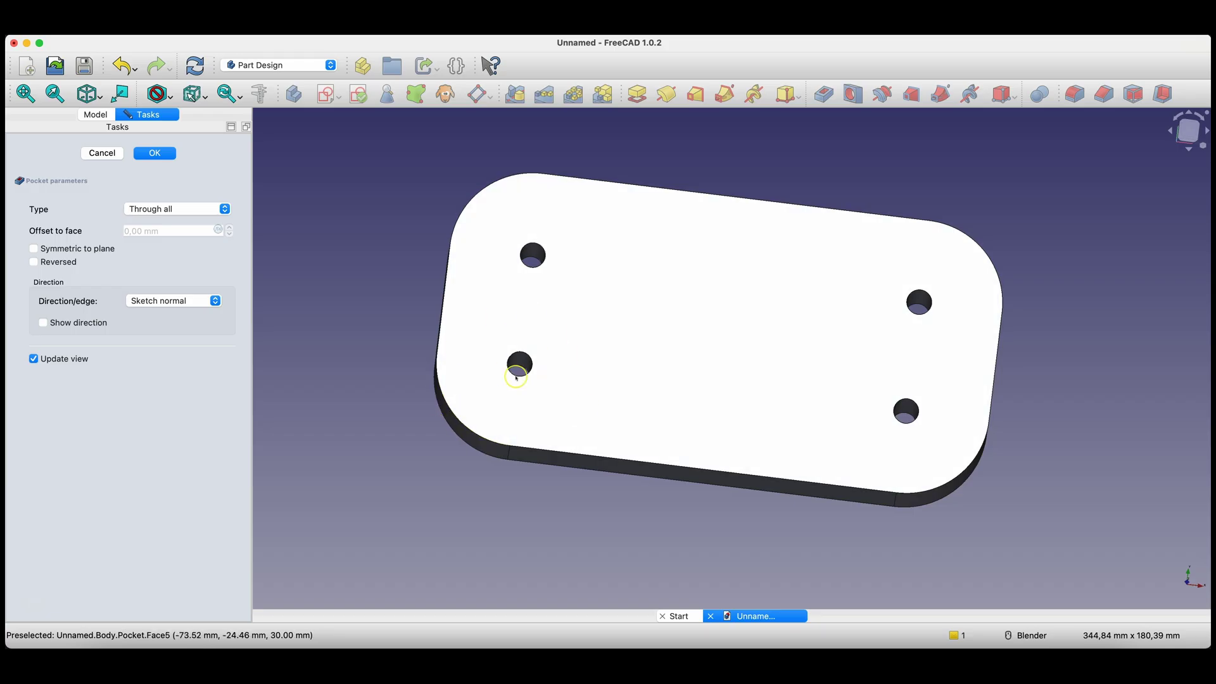
{"action": "left_click", "coordinate": [166, 153]}
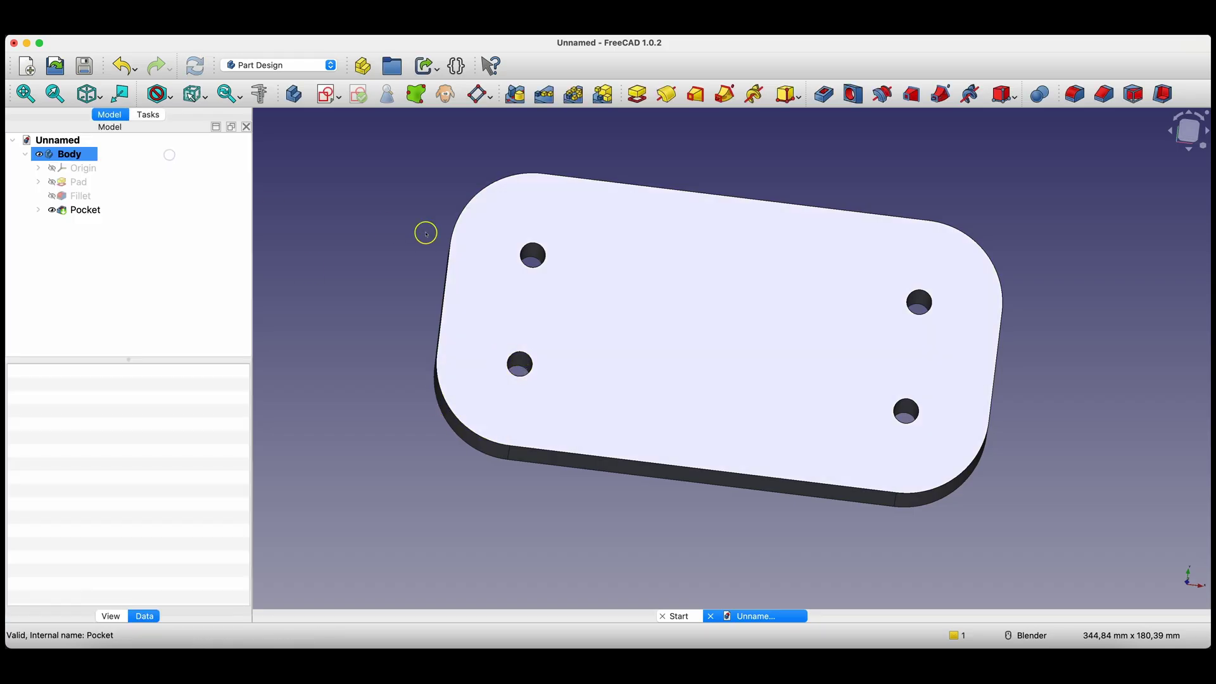
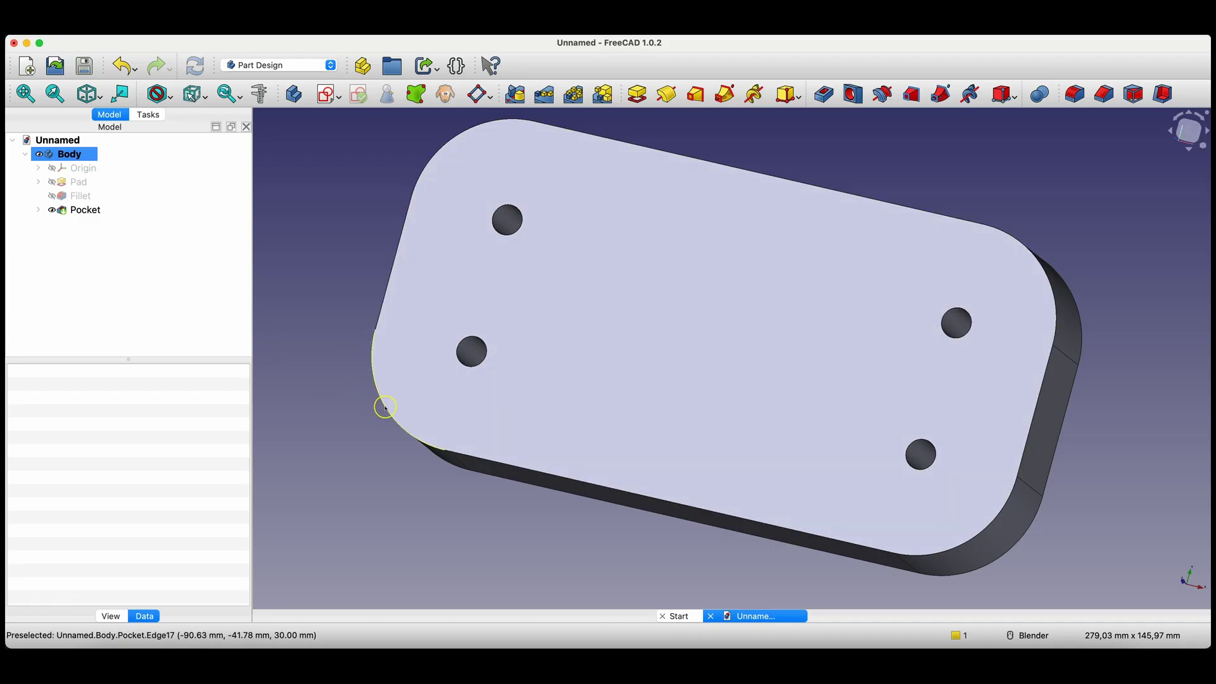
Edit the existing corner fillet and set its radius to 20 mm
{"action": "left_click", "coordinate": [81, 197]}
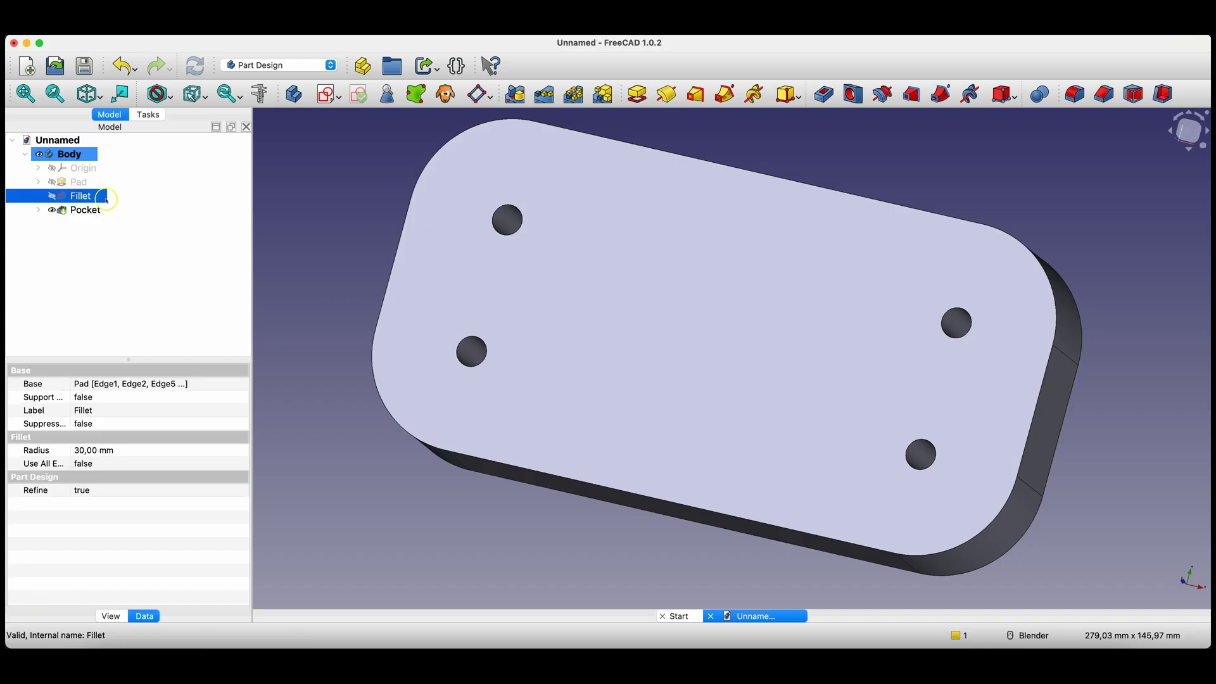
{"action": "right_click", "coordinate": [89, 198]}
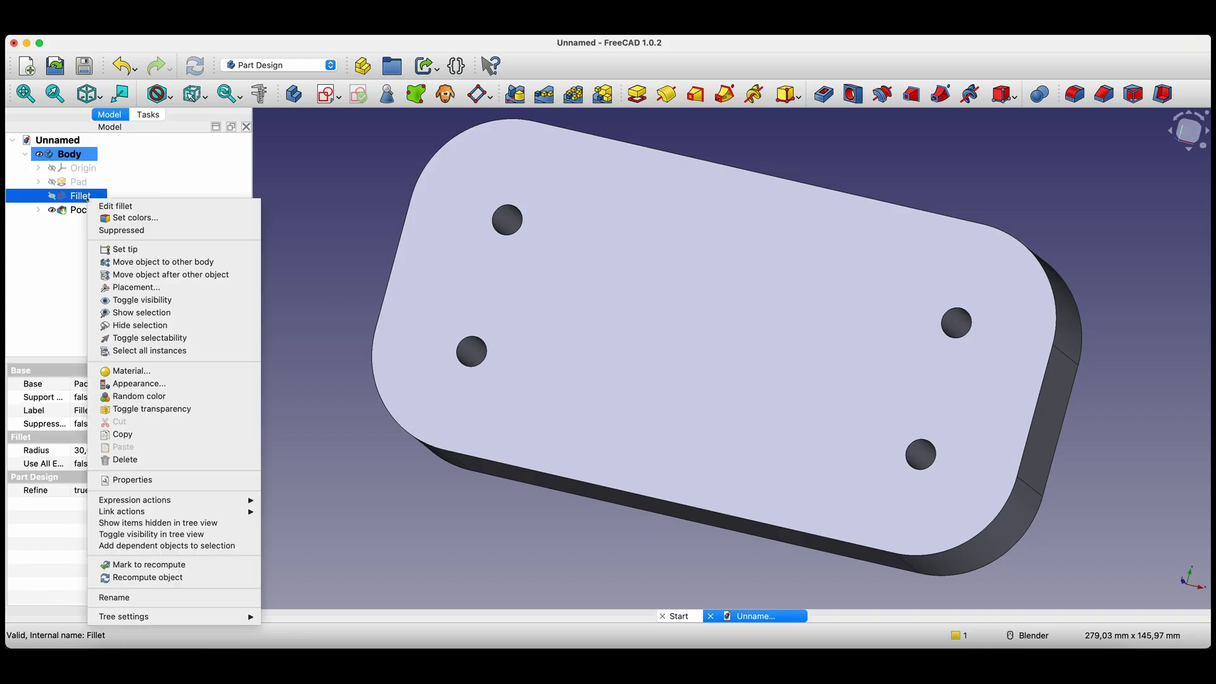
{"action": "left_click", "coordinate": [124, 209]}
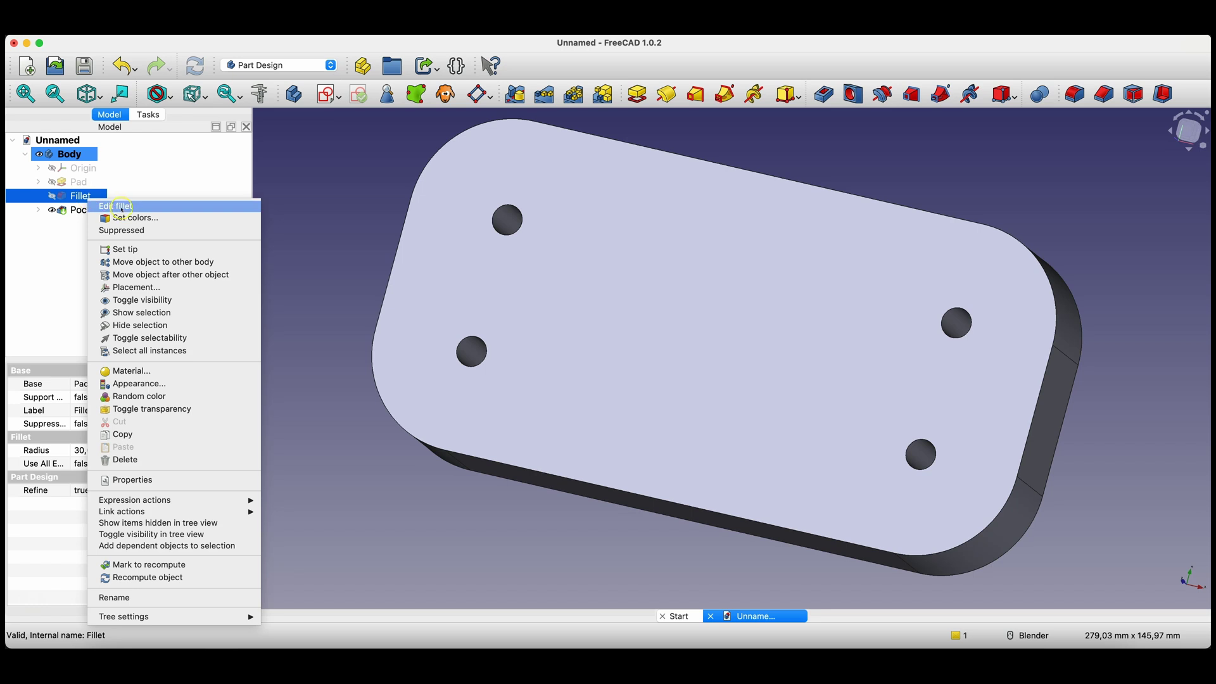
{"action": "left_click", "coordinate": [143, 370]}
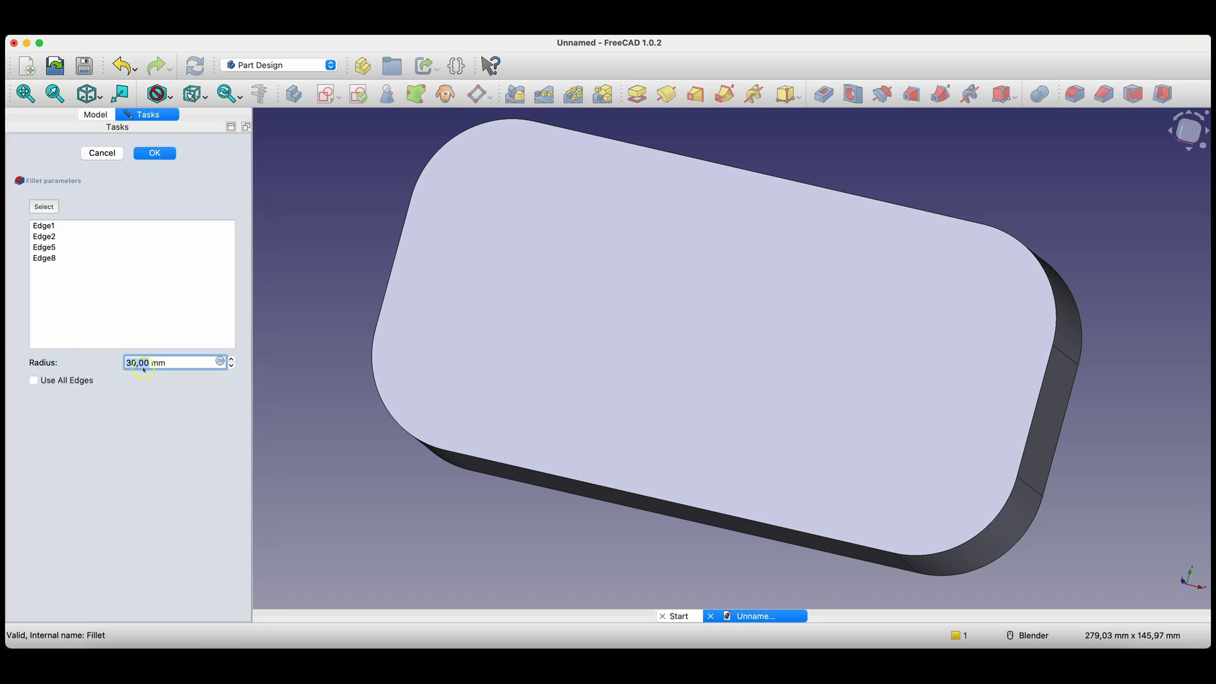
{"action": "type", "text": "20"}
{"action": "left_click", "coordinate": [155, 153]}
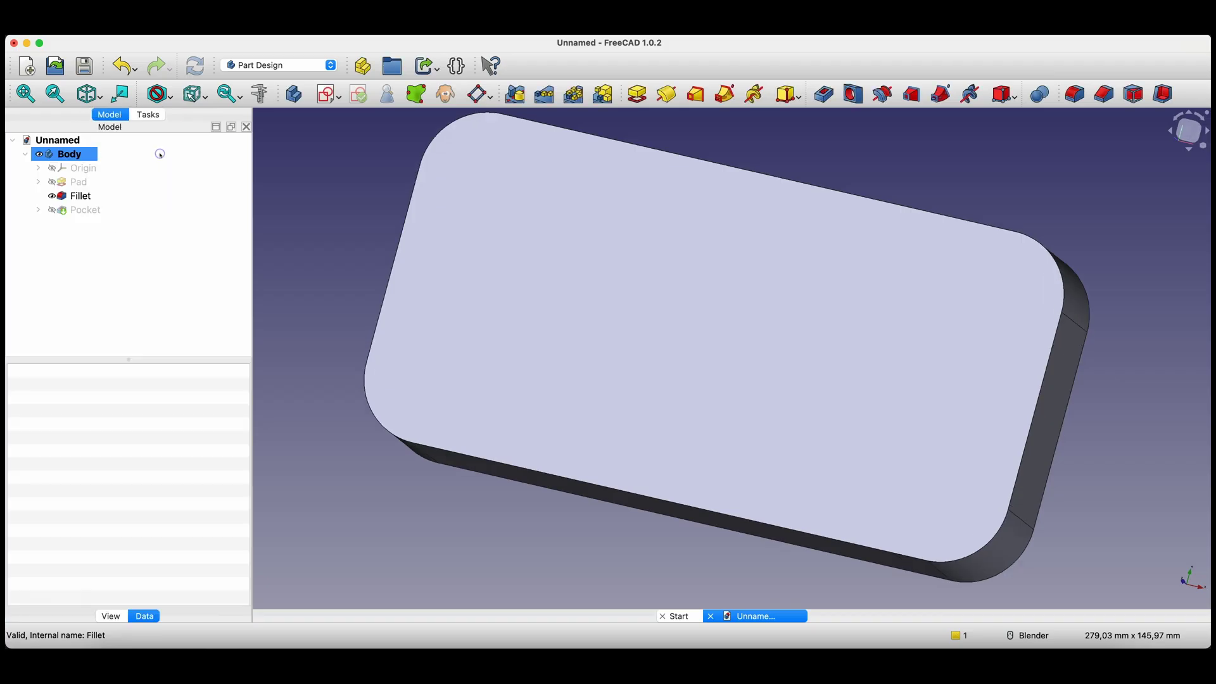
Make the Pocket feature visible again and clear the selection
{"action": "left_click", "coordinate": [76, 211]}
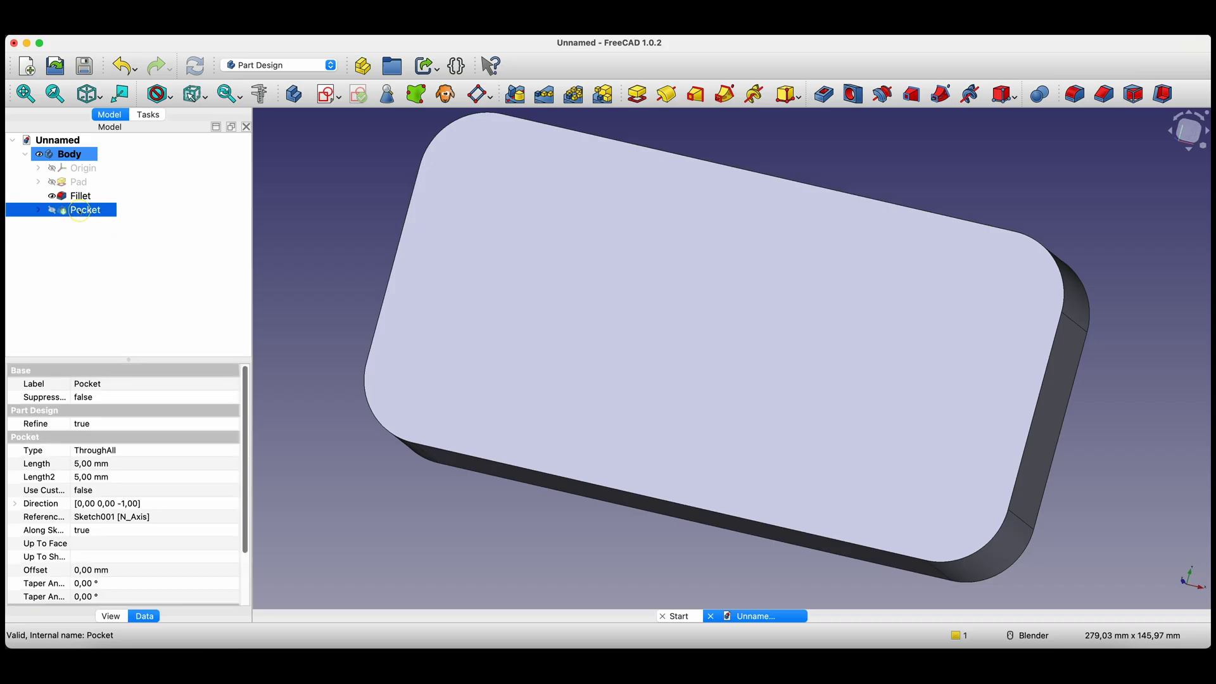
{"action": "key", "text": "space"}
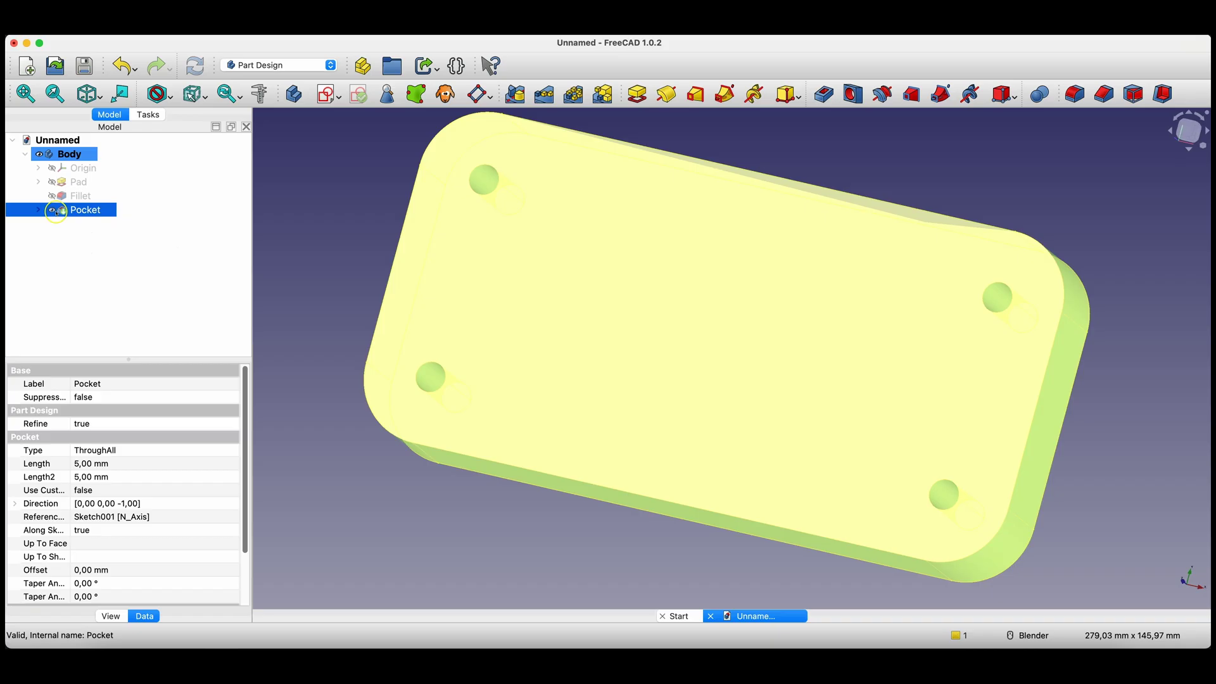
{"action": "left_click", "coordinate": [298, 235]}
{"action": "middle_click_drag", "start_coordinate": [521, 283], "coordinate": [582, 288]}
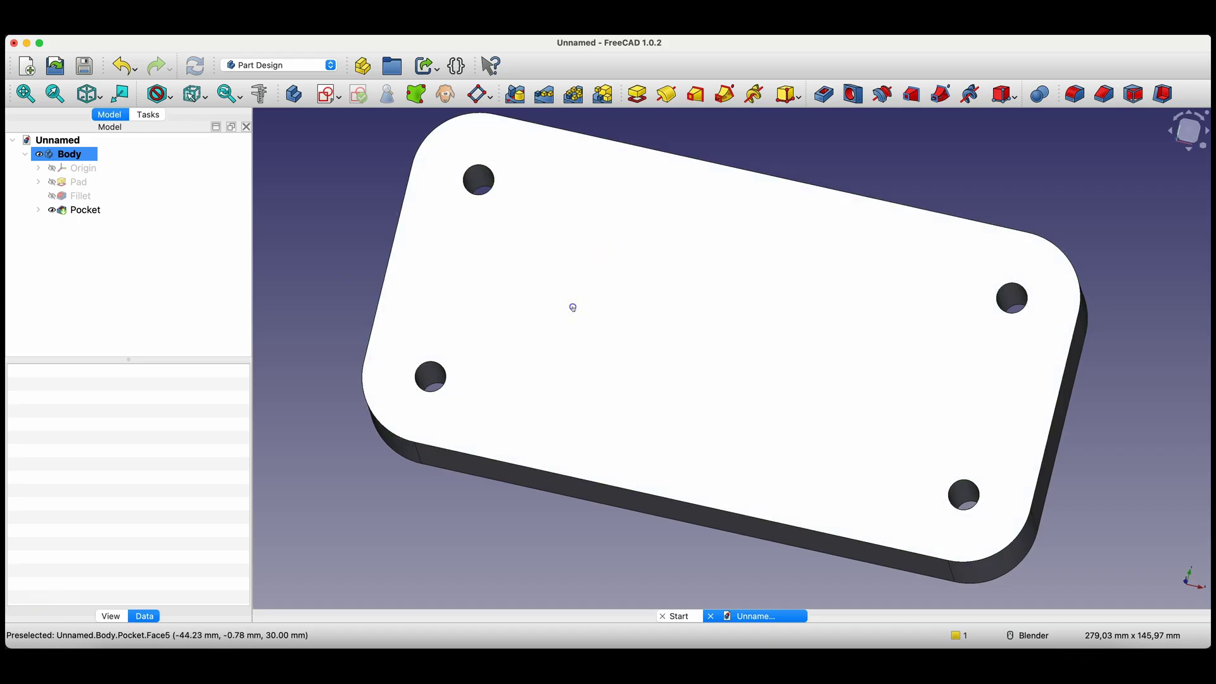
Start a sketch on the block's top face and link the edges of all four holes as external geometry
{"action": "left_click", "coordinate": [574, 309]}
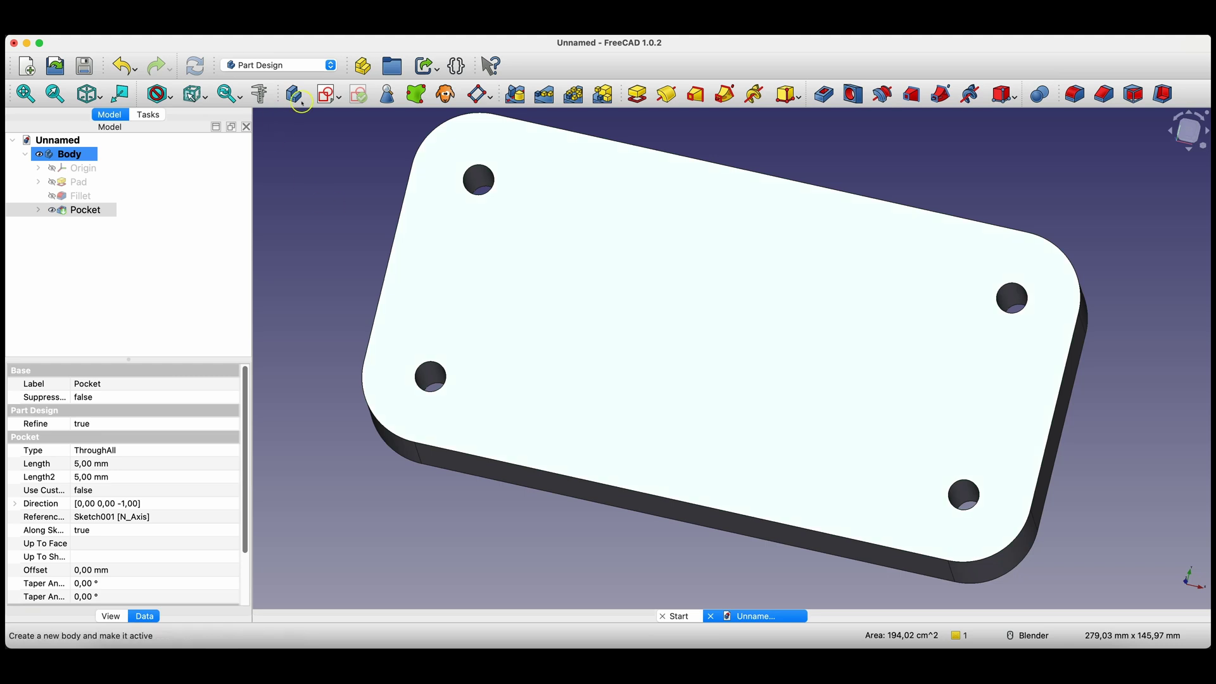
{"action": "left_click", "coordinate": [329, 95]}
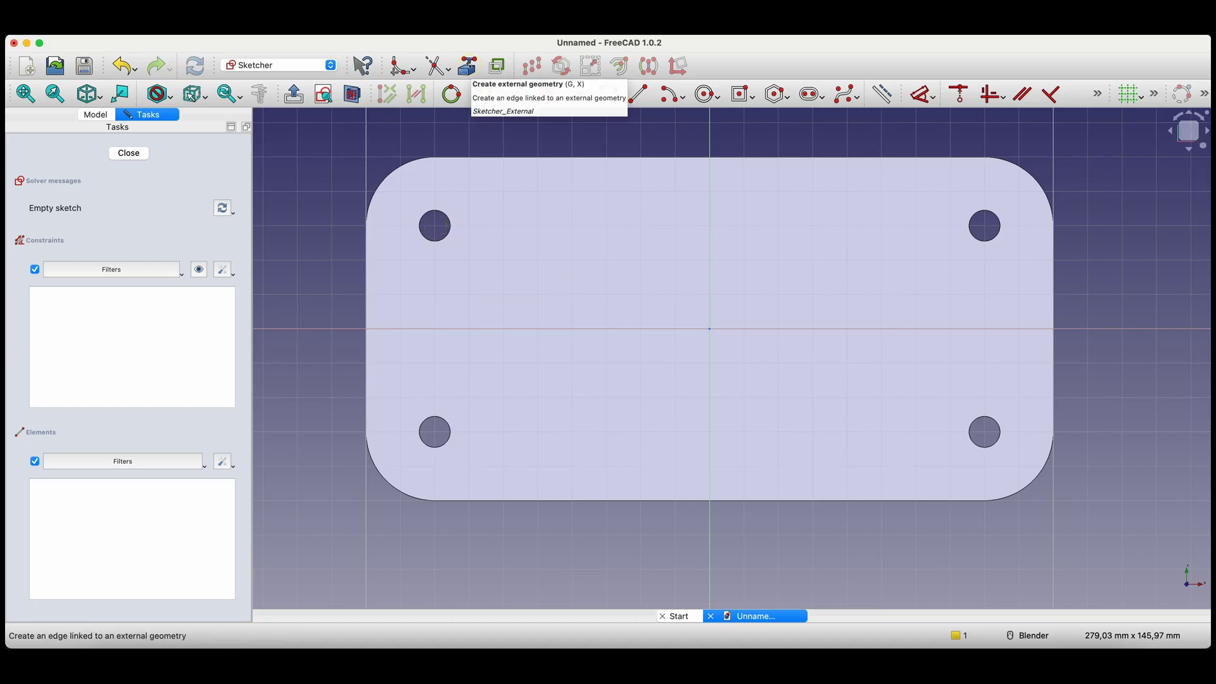
{"action": "left_click", "coordinate": [468, 65]}
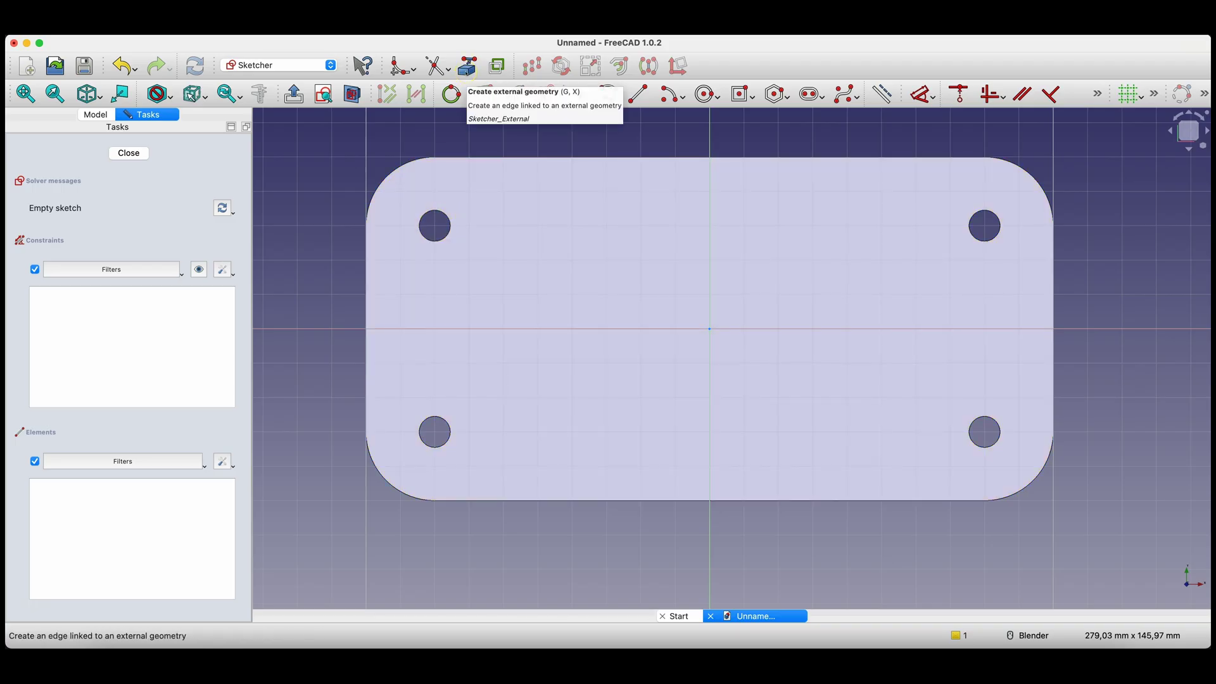
{"action": "left_click", "coordinate": [447, 216]}
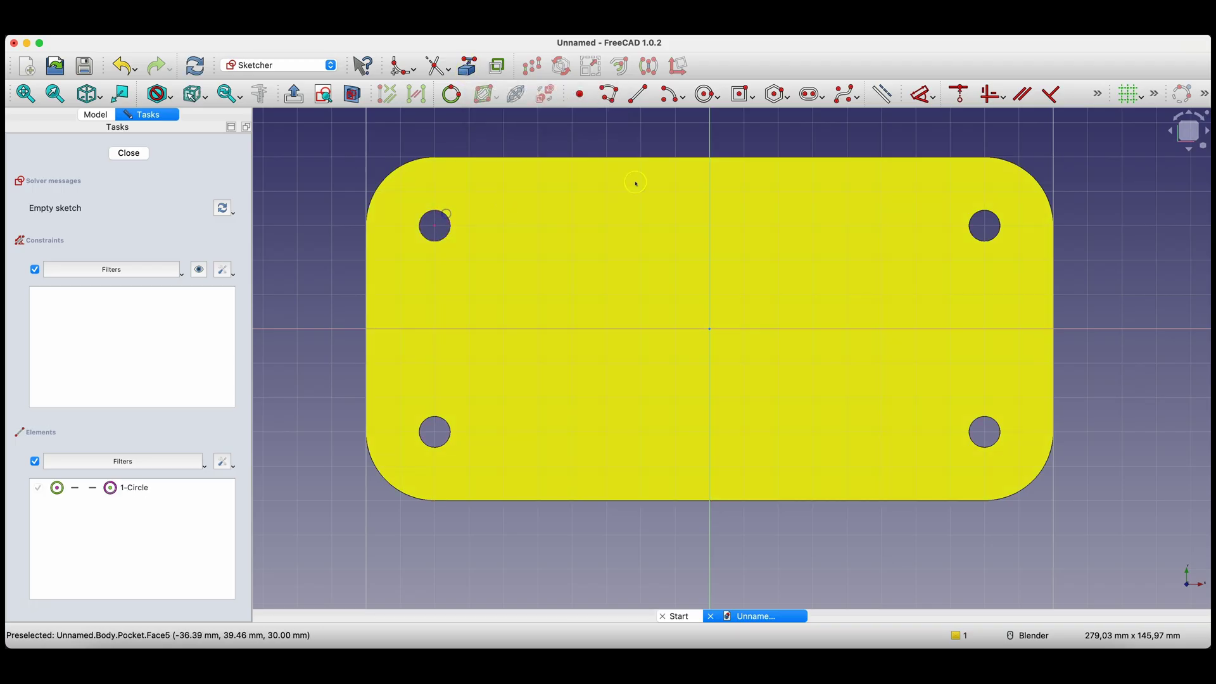
{"action": "left_click", "coordinate": [984, 243]}
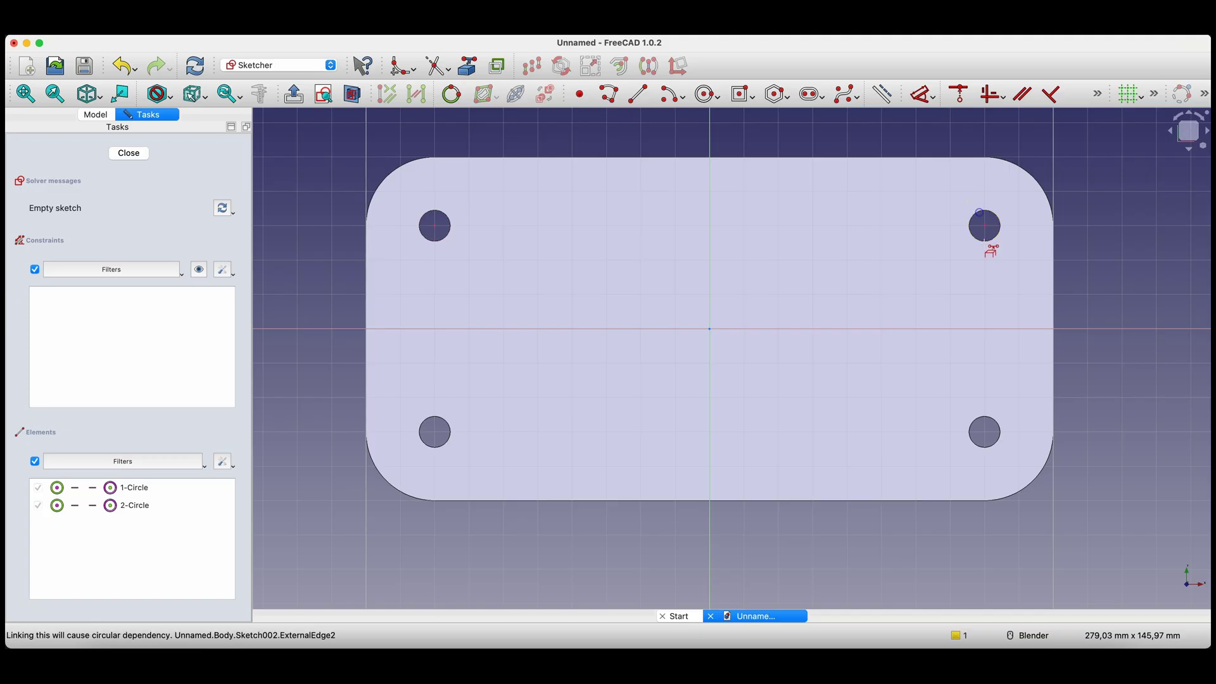
{"action": "left_click", "coordinate": [996, 422]}
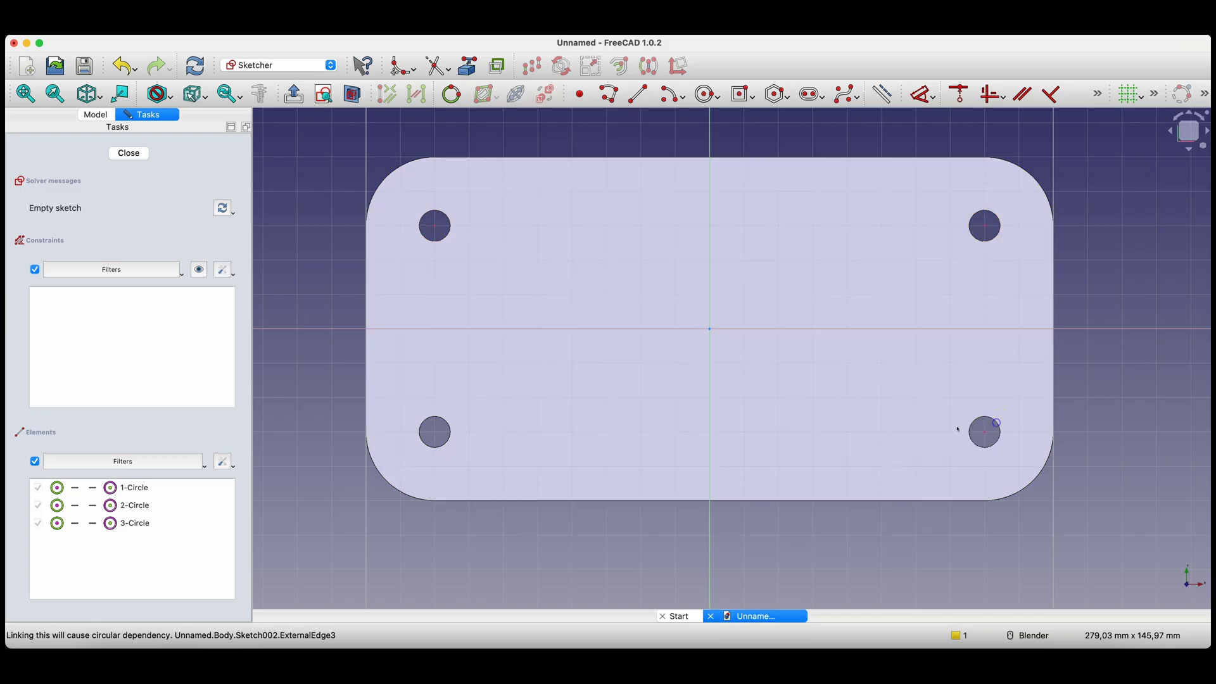
{"action": "left_click", "coordinate": [450, 439]}
{"action": "right_click", "coordinate": [512, 226]}
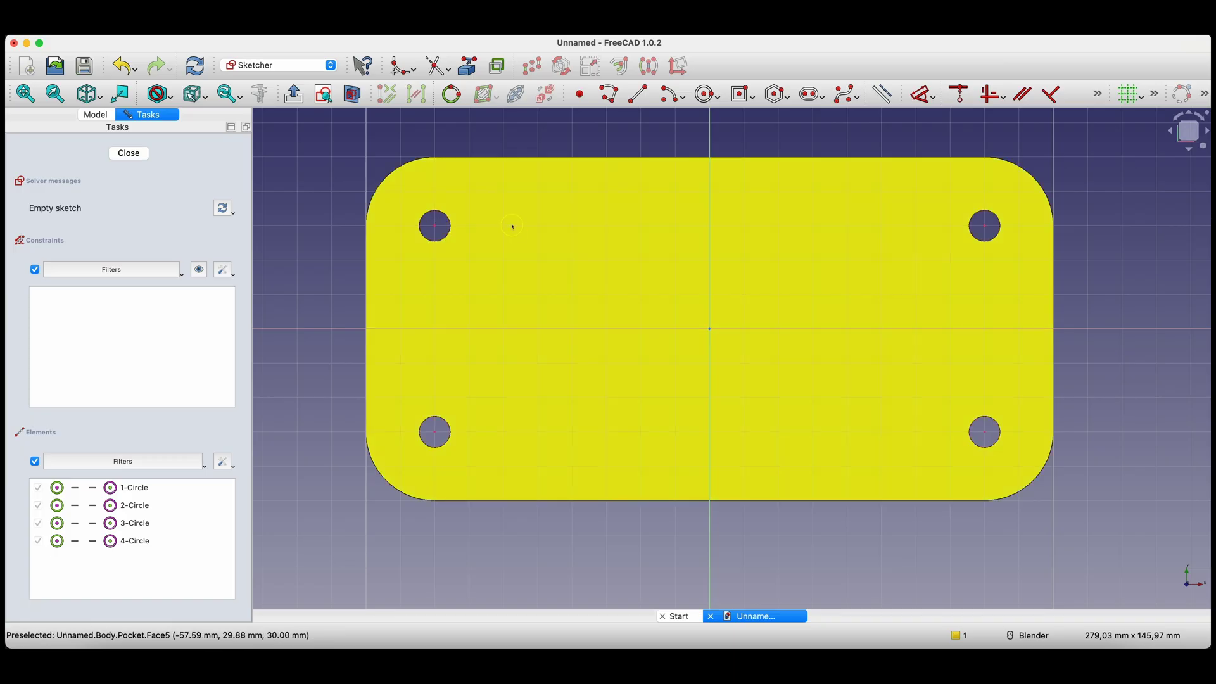
{"action": "left_click", "coordinate": [583, 213]}
Draw a circle centred on each of the four holes, the upper-left one about 19 mm in diameter
{"action": "left_click", "coordinate": [705, 95]}
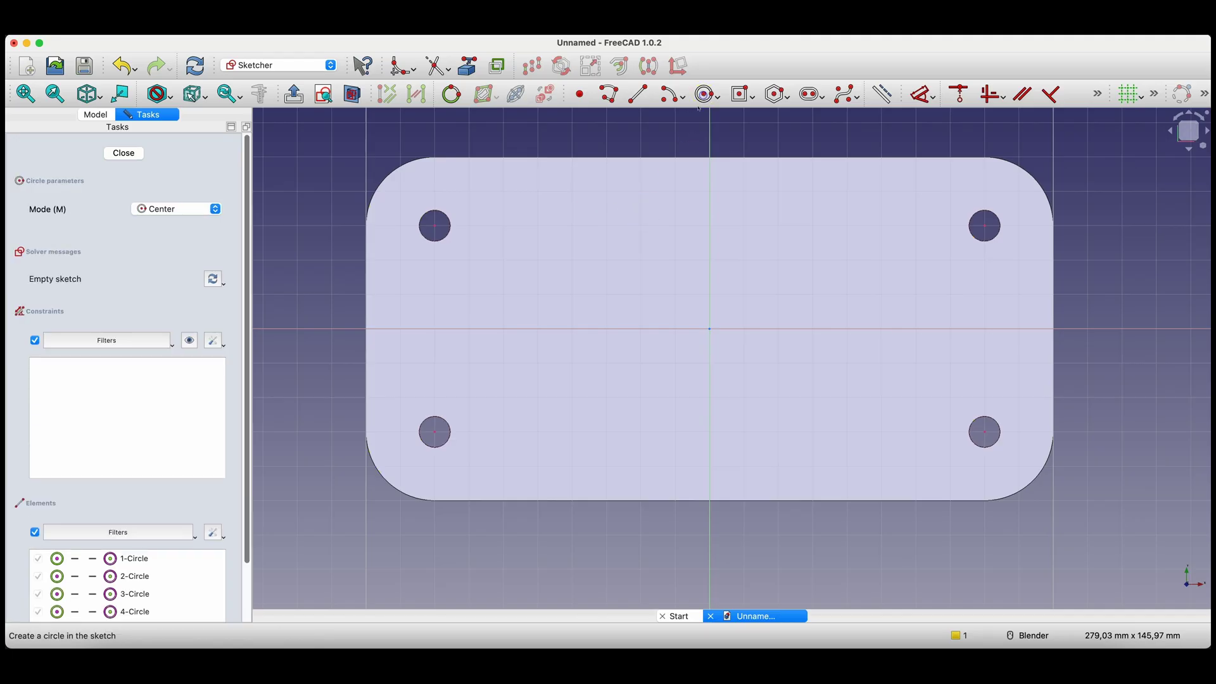
{"action": "left_click", "coordinate": [435, 226]}
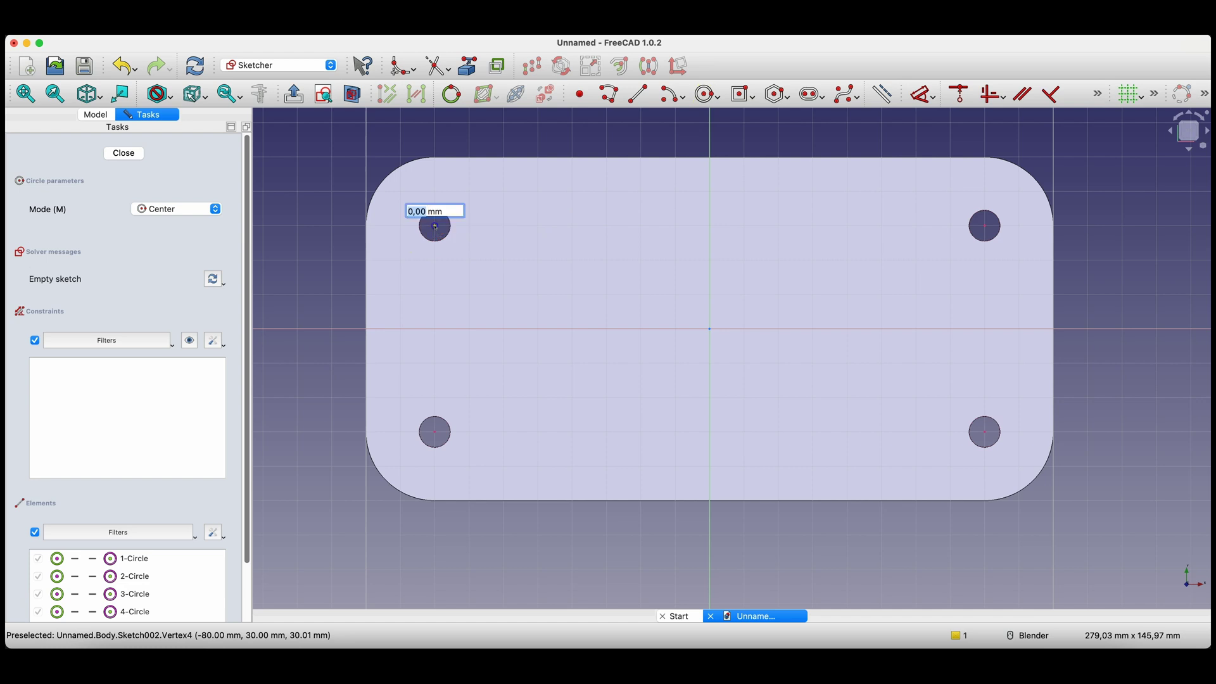
{"action": "left_click", "coordinate": [450, 259]}
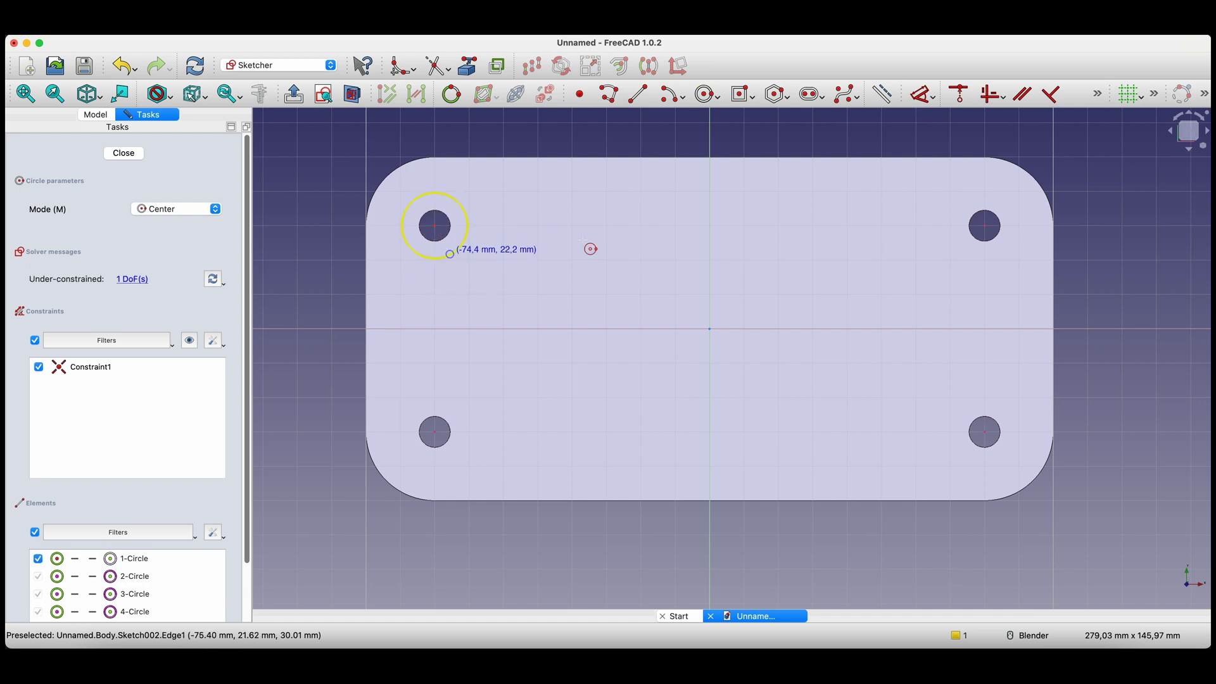
{"action": "left_click", "coordinate": [985, 226]}
{"action": "left_click", "coordinate": [992, 258]}
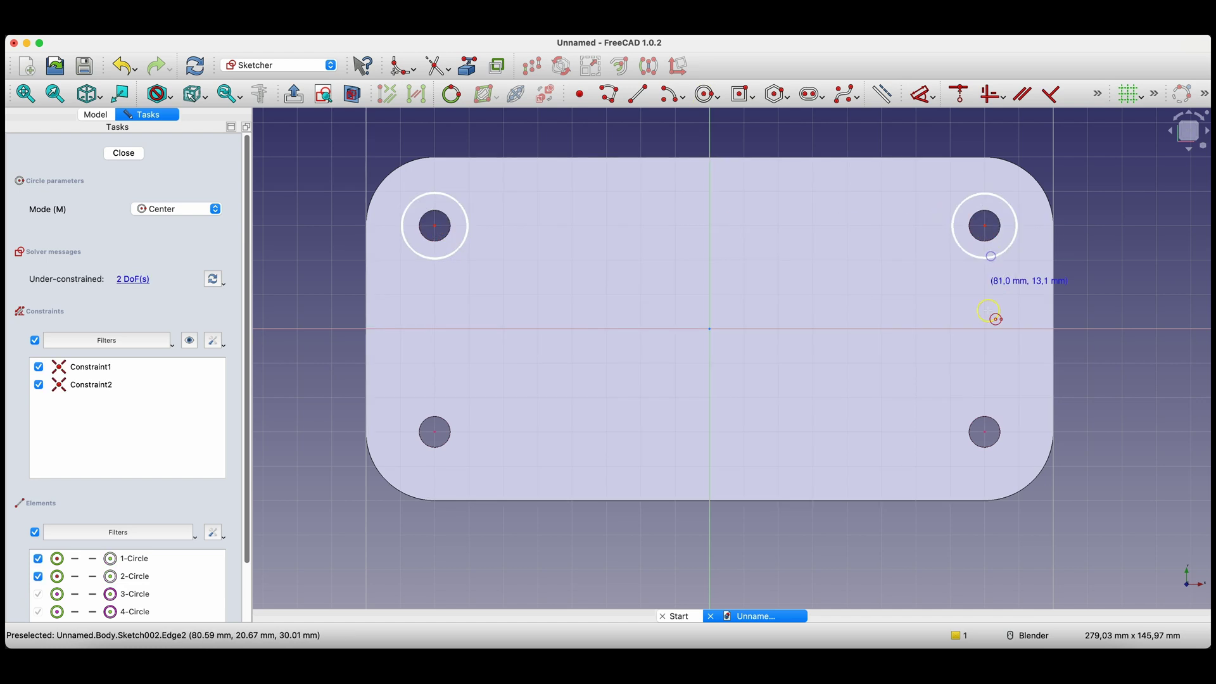
{"action": "left_click", "coordinate": [986, 432]}
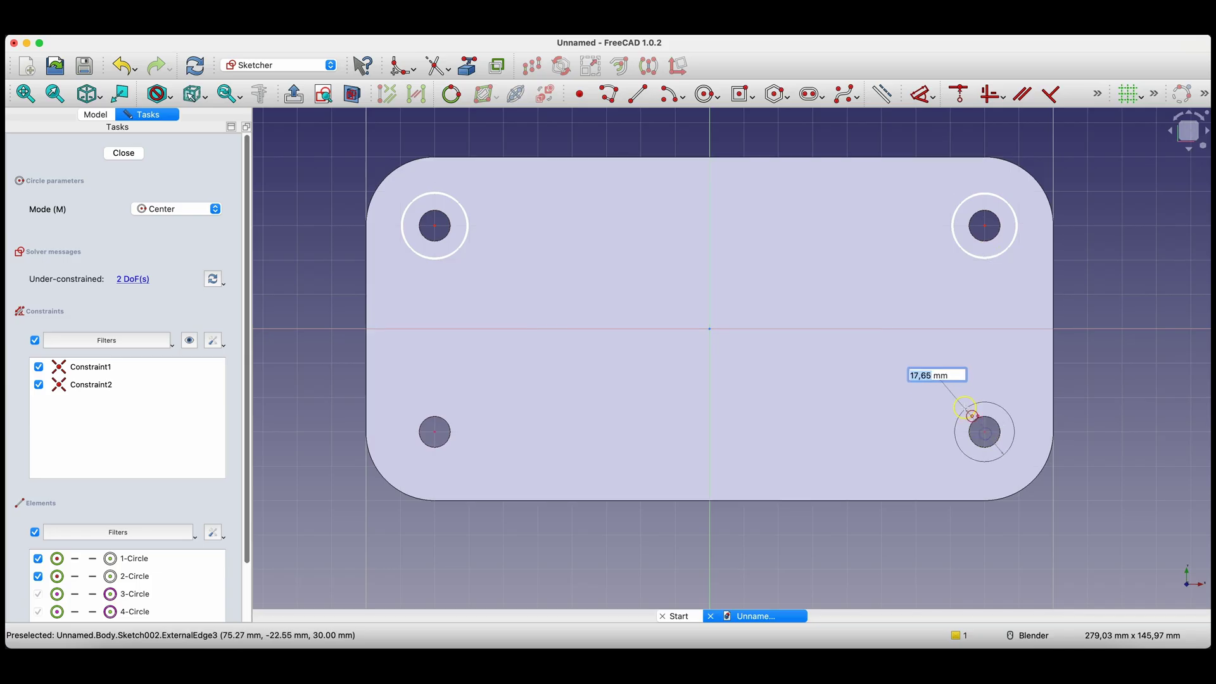
{"action": "left_click", "coordinate": [965, 406]}
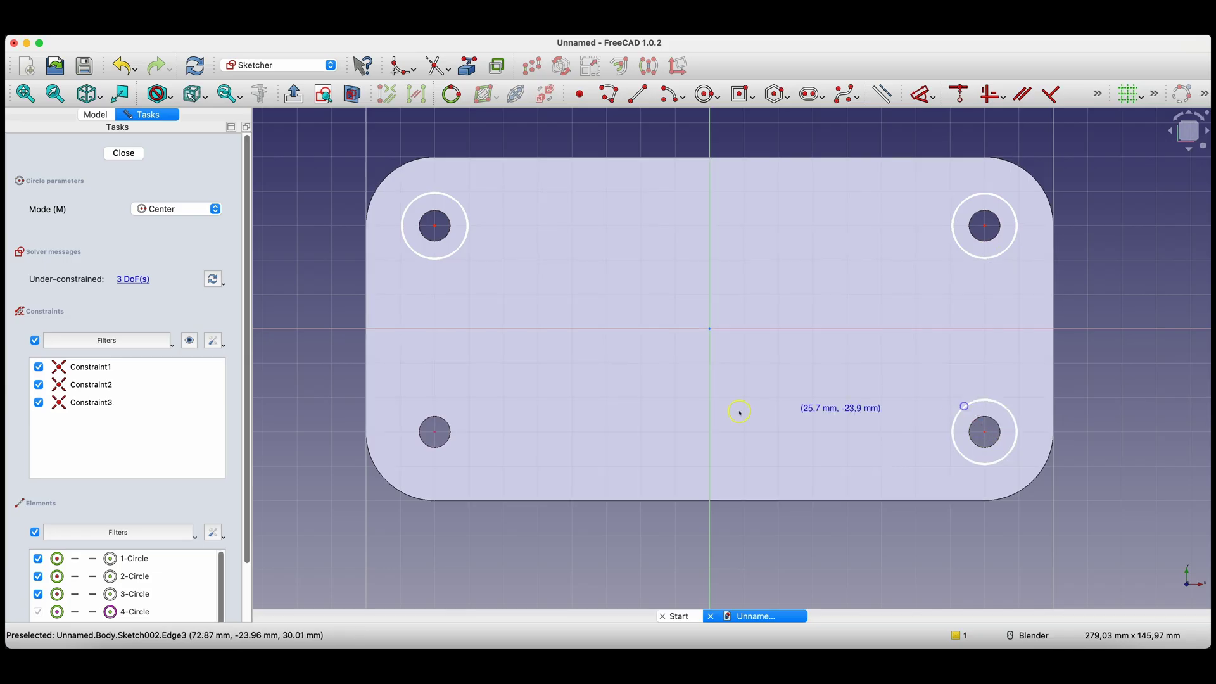
{"action": "left_click", "coordinate": [435, 432]}
{"action": "left_click", "coordinate": [482, 410]}
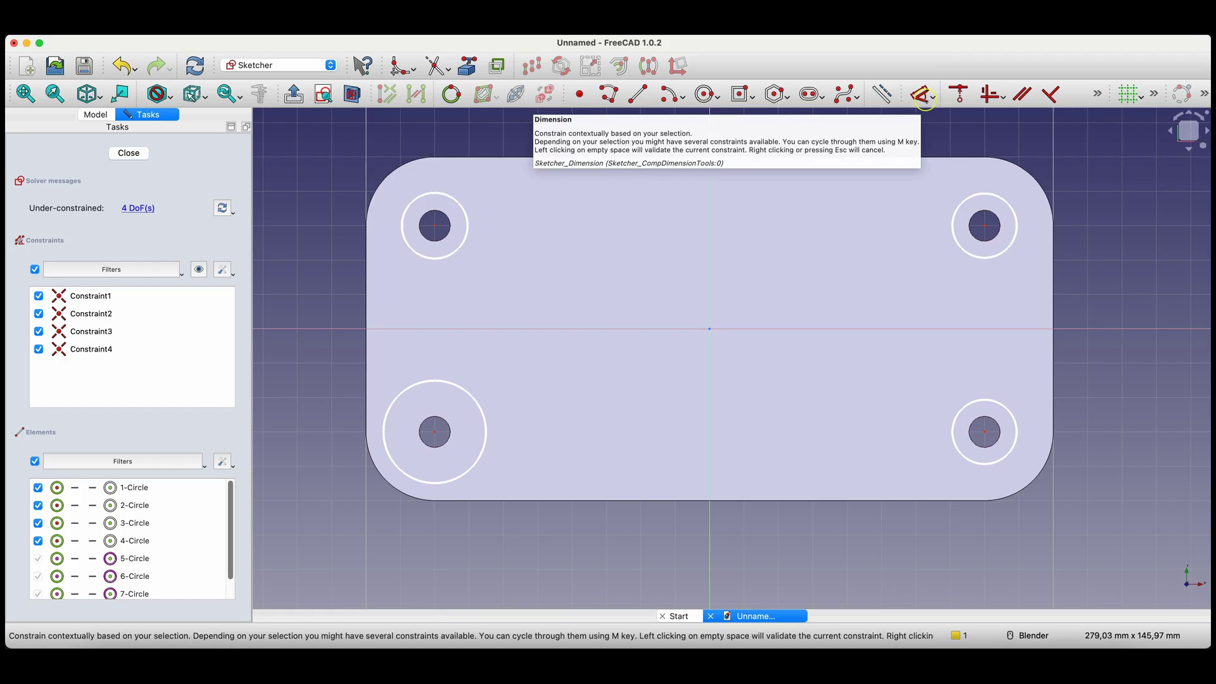
Dimension the upper-left circle with a diameter of 15 mm
{"action": "left_click", "coordinate": [933, 96]}
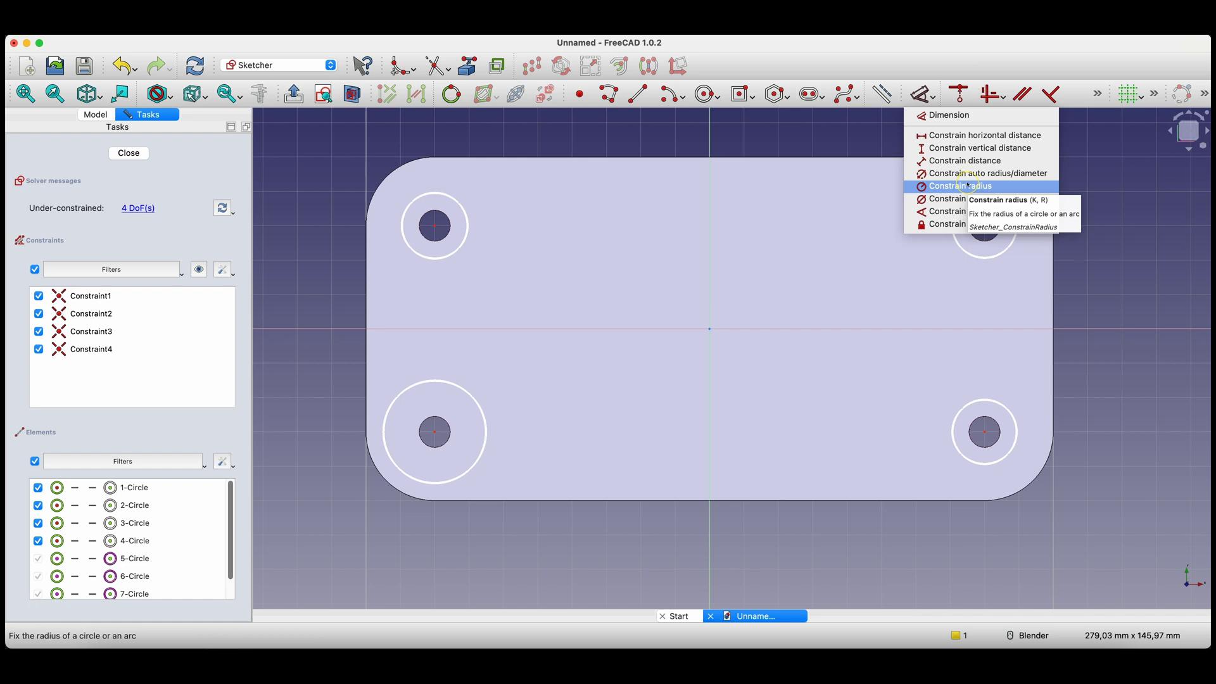
{"action": "left_click", "coordinate": [874, 141]}
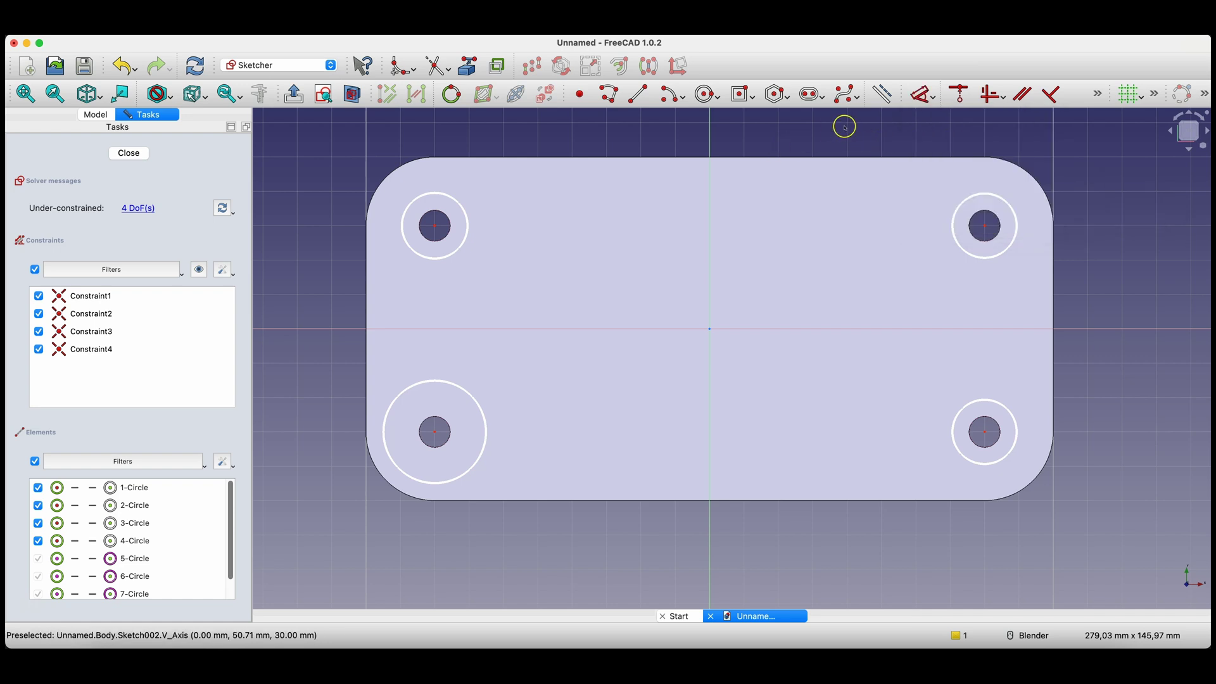
{"action": "left_click", "coordinate": [467, 237]}
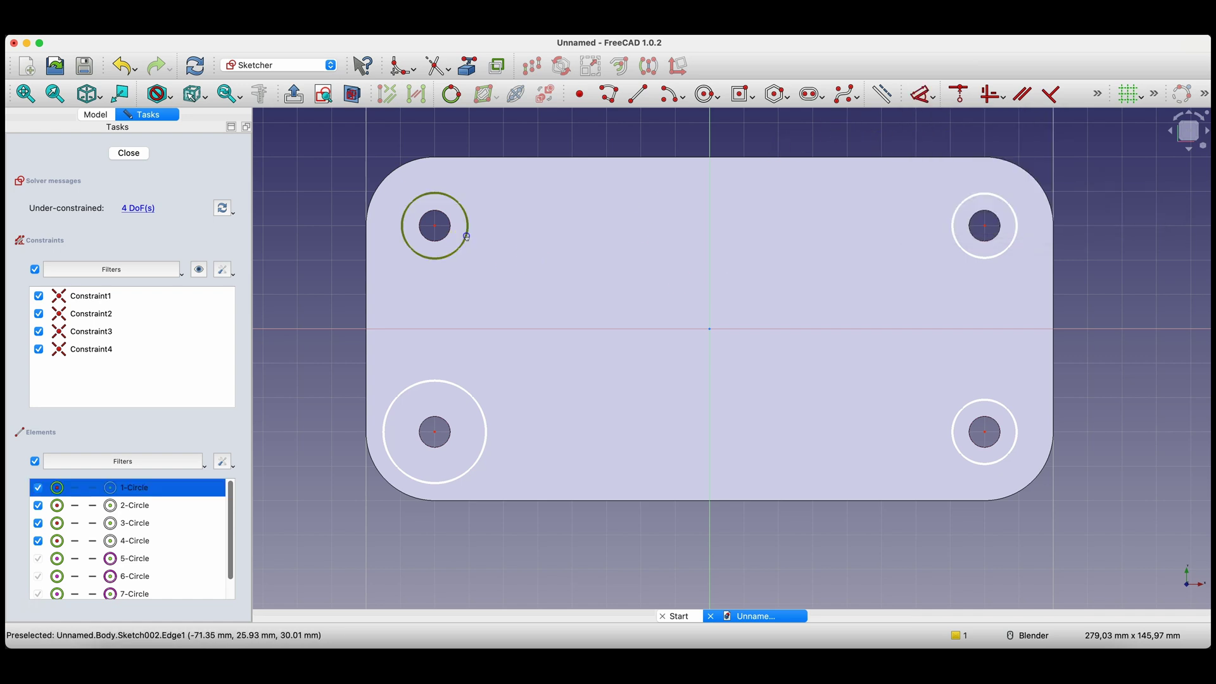
{"action": "key", "text": "d"}
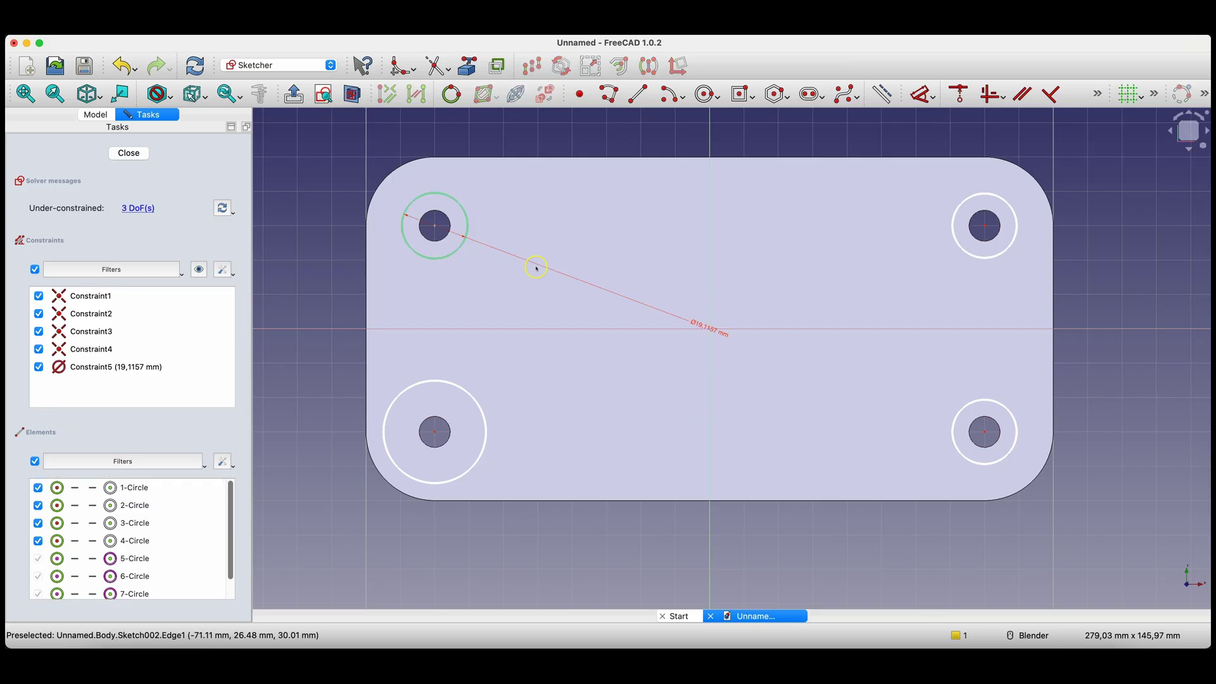
{"action": "left_click", "coordinate": [501, 215]}
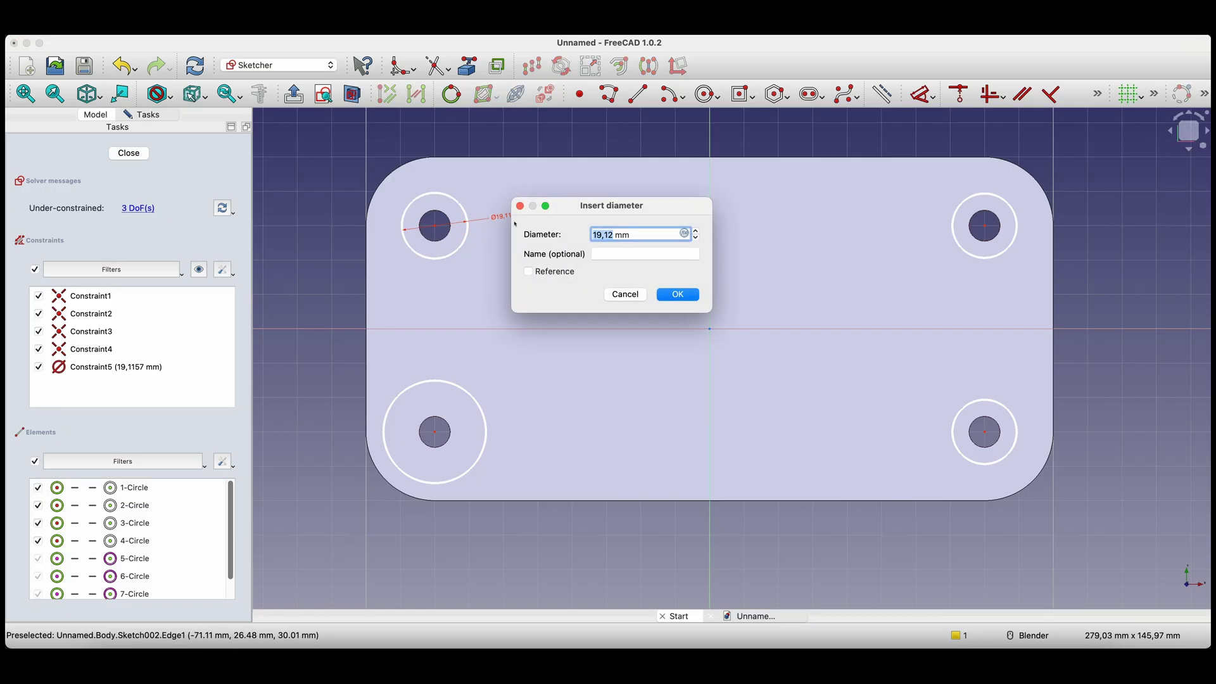
{"action": "type", "text": "15"}
{"action": "key", "text": "Return"}
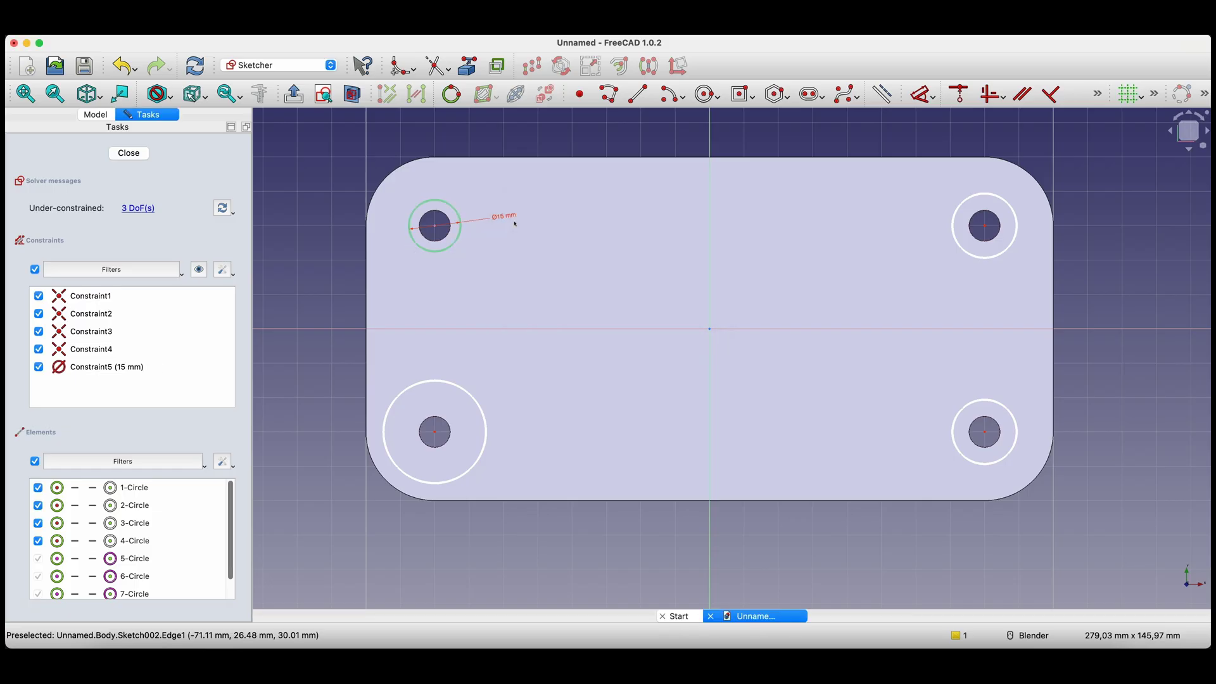
{"action": "left_click", "coordinate": [586, 234]}
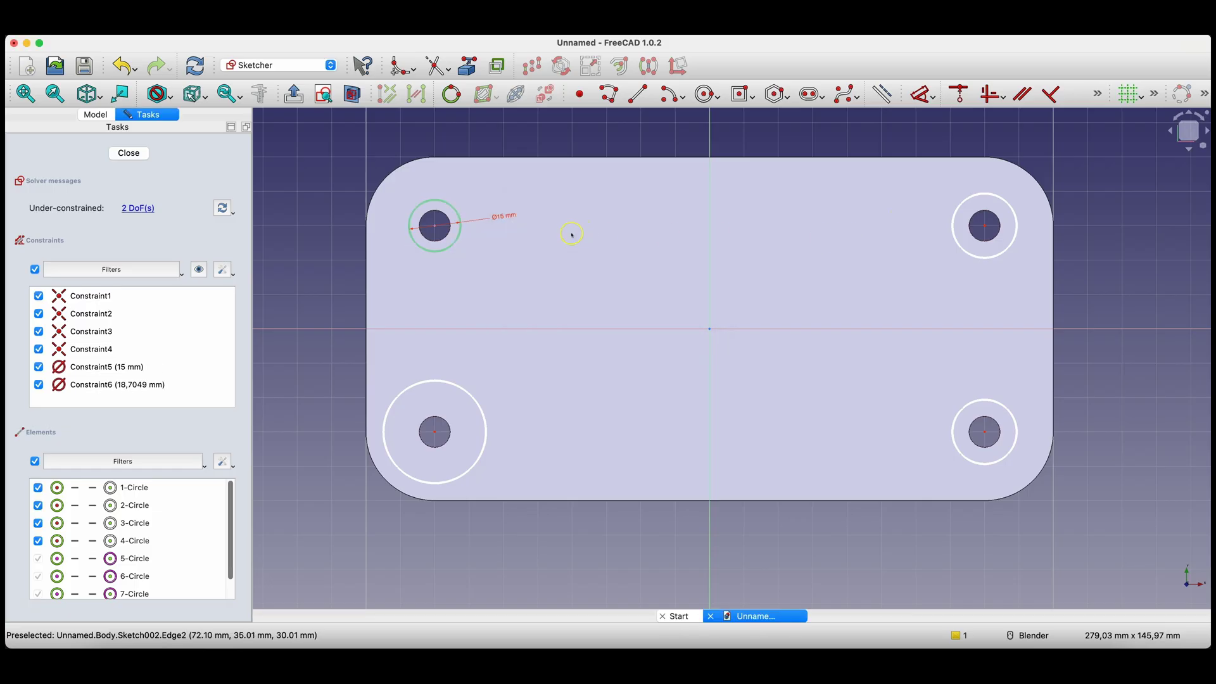
{"action": "left_click", "coordinate": [955, 214]}
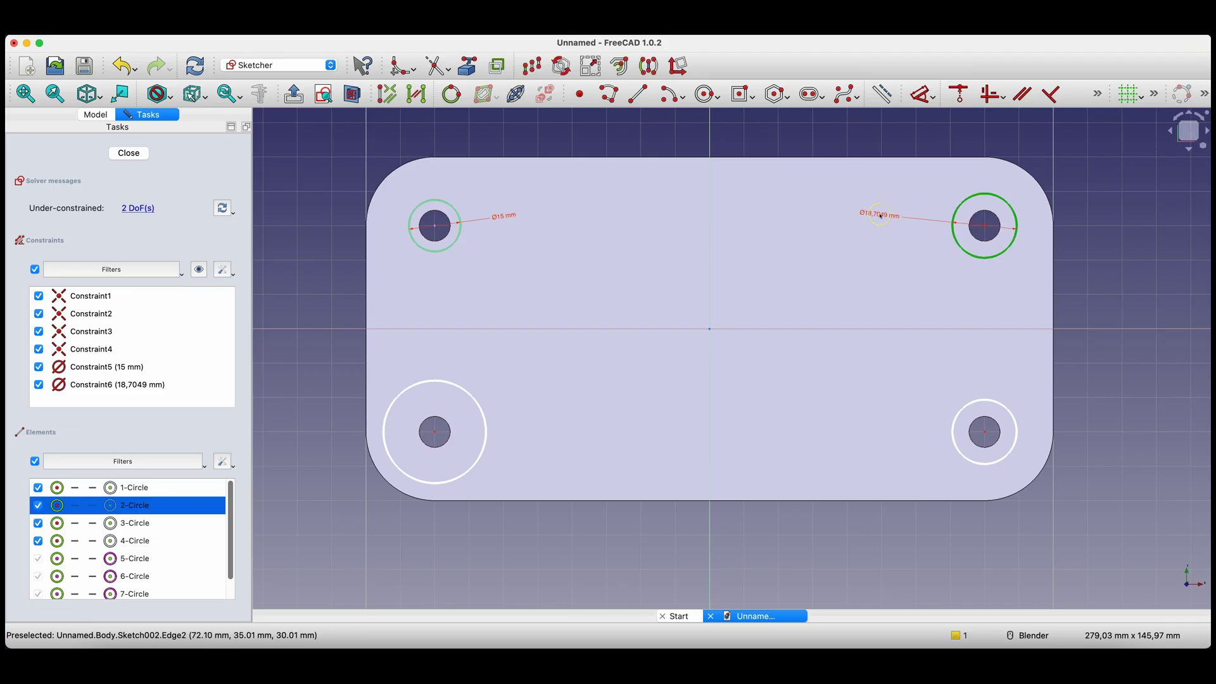
{"action": "left_click", "coordinate": [787, 222]}
{"action": "key", "text": "ctrl+z"}
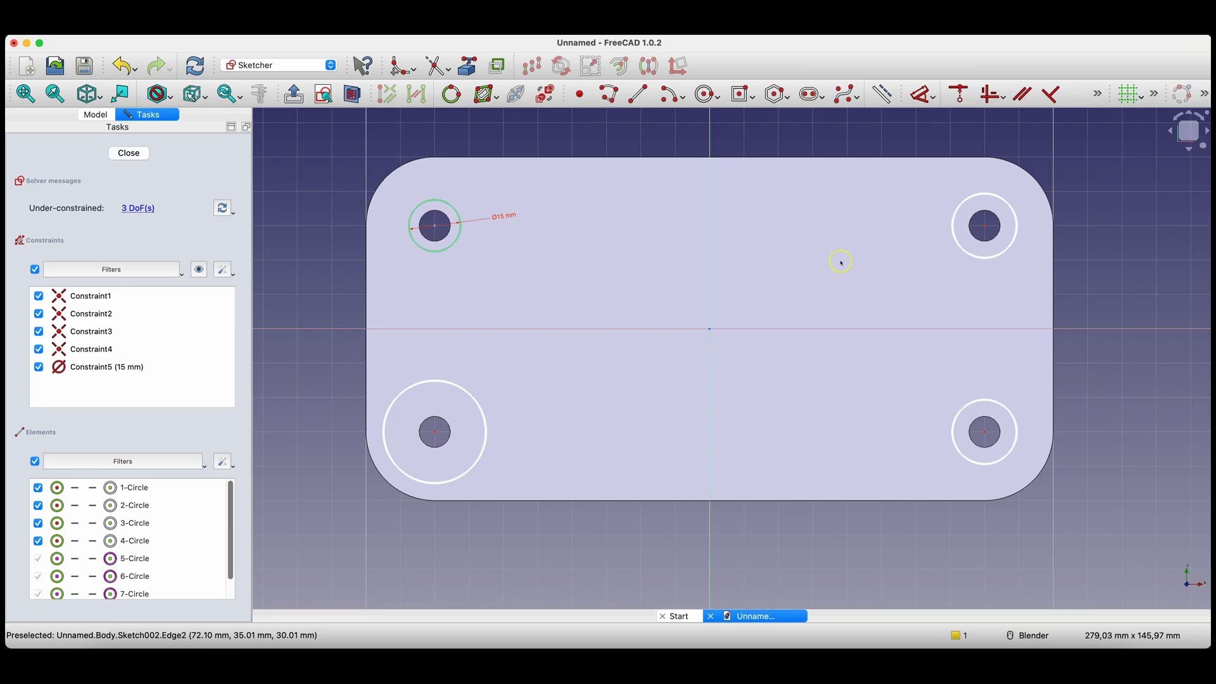
Constrain all four circles around the holes to equal size and close the sketch
{"action": "left_click", "coordinate": [460, 232]}
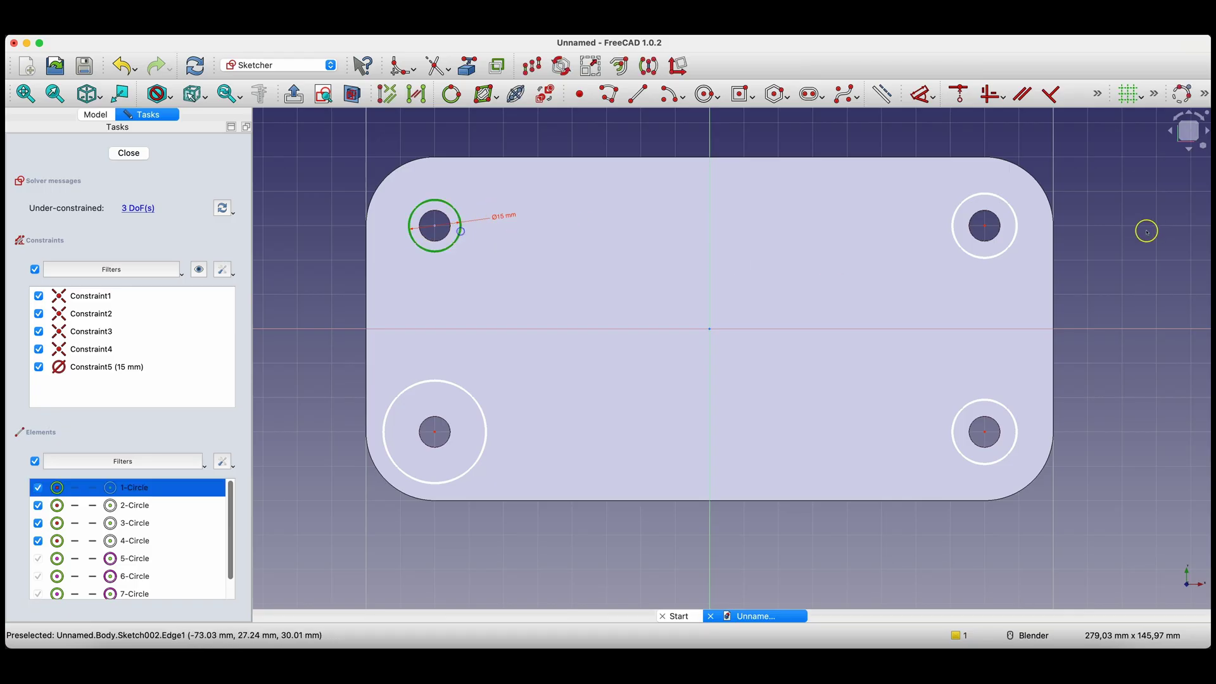
{"action": "left_click", "coordinate": [1006, 250]}
{"action": "left_click", "coordinate": [996, 404]}
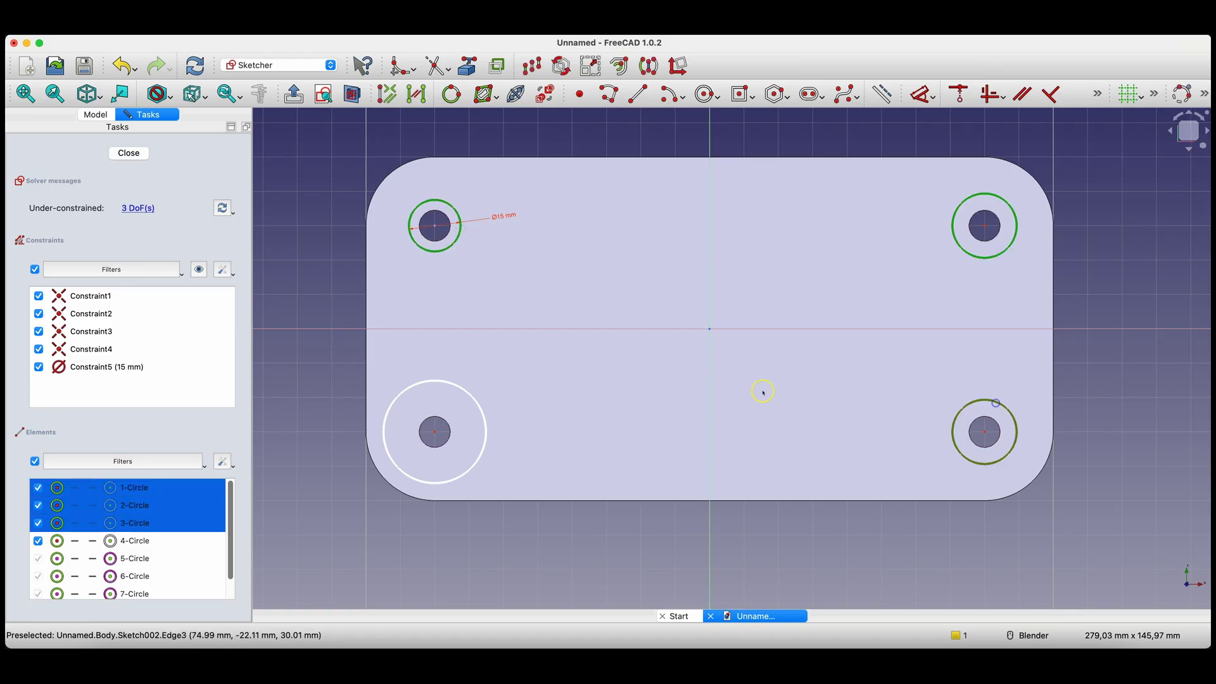
{"action": "left_click", "coordinate": [486, 441]}
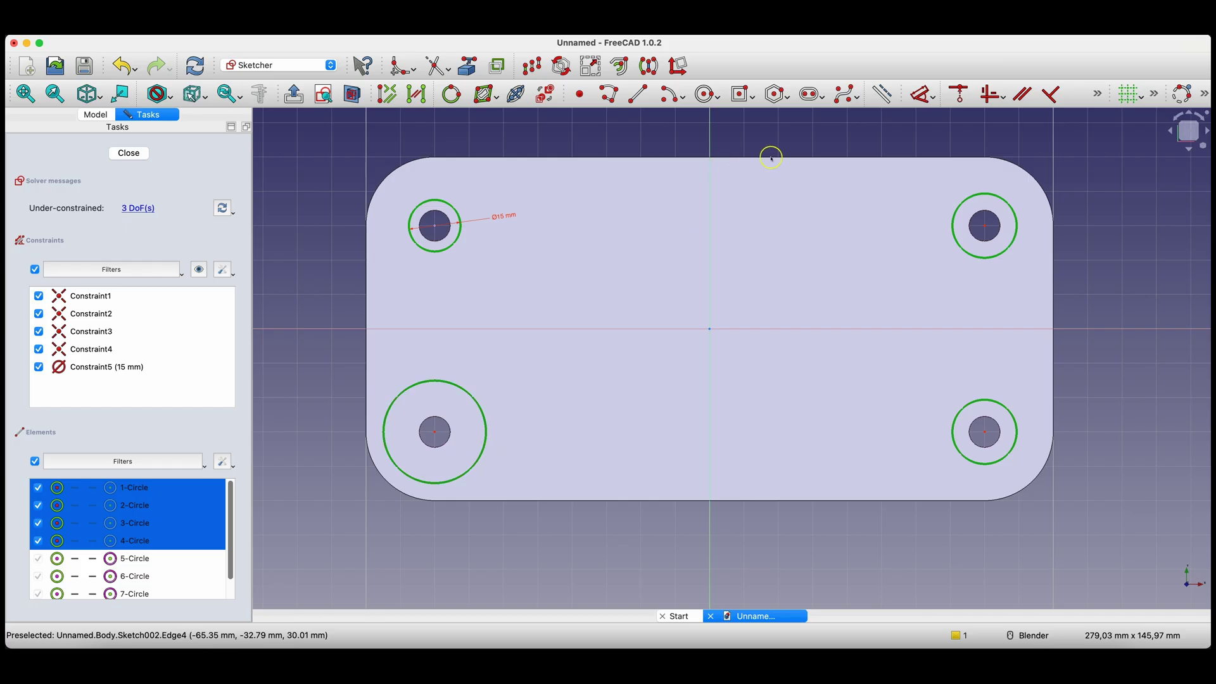
{"action": "left_click", "coordinate": [1097, 95]}
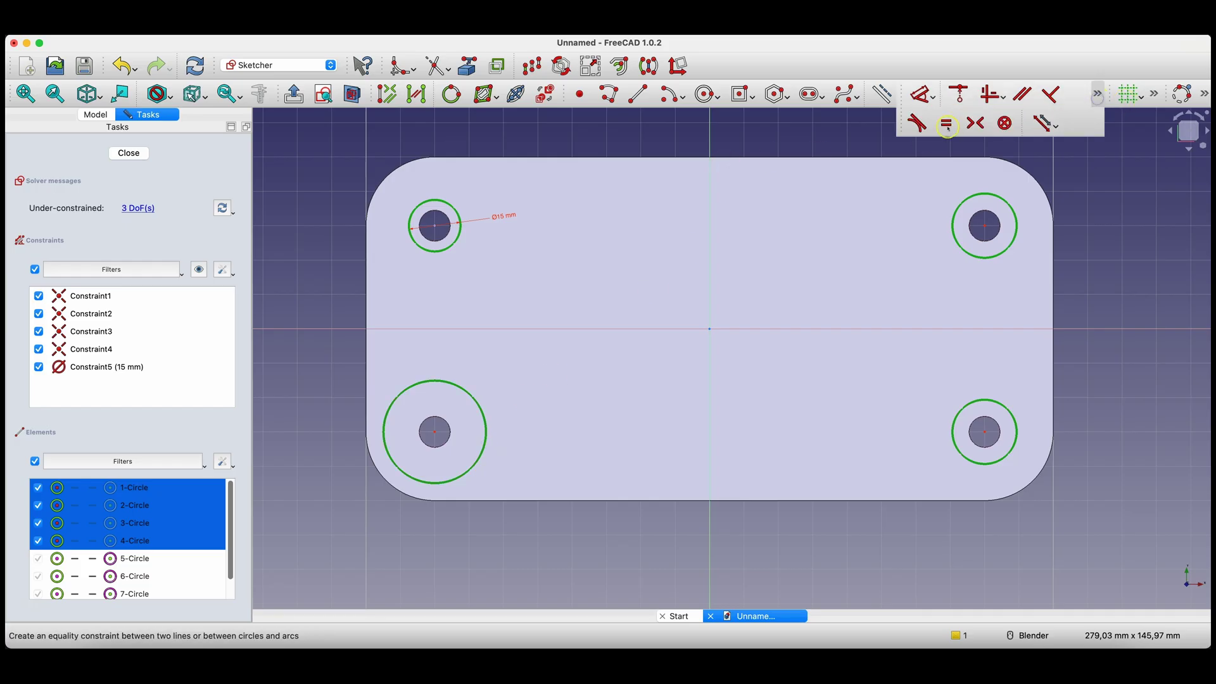
{"action": "left_click", "coordinate": [948, 125]}
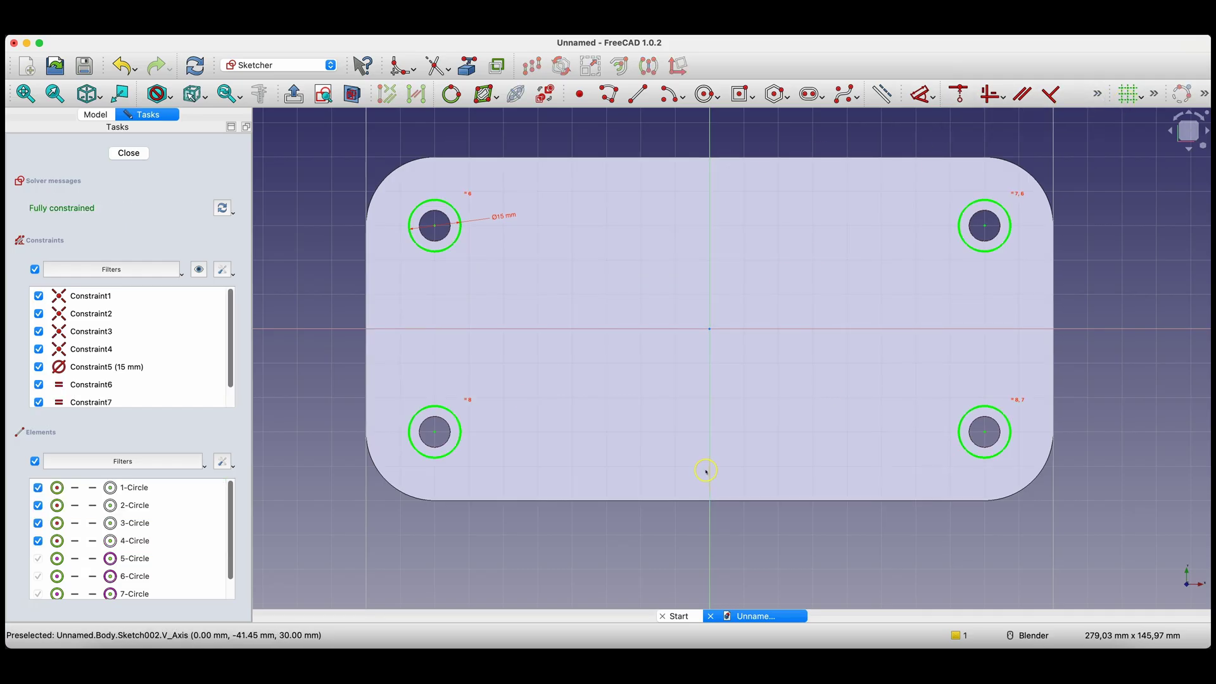
{"action": "left_click", "coordinate": [129, 153]}
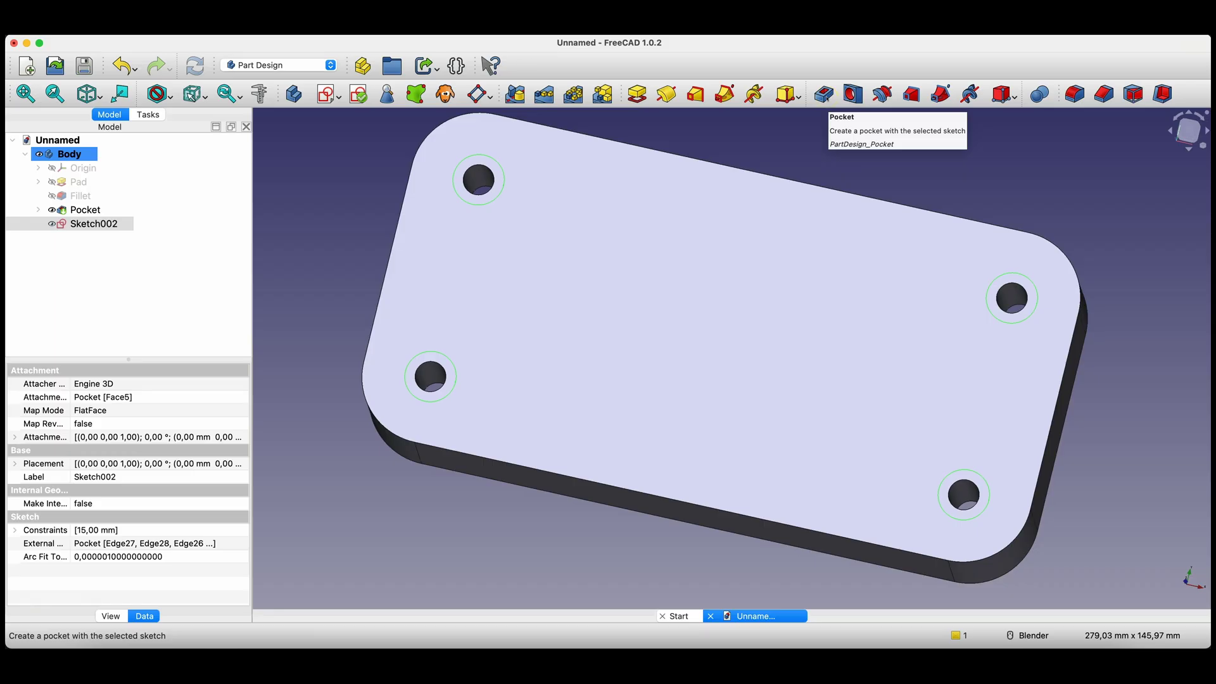
Cut the four-circle sketch into the block as a pocket 10 mm deep
{"action": "left_click", "coordinate": [824, 95]}
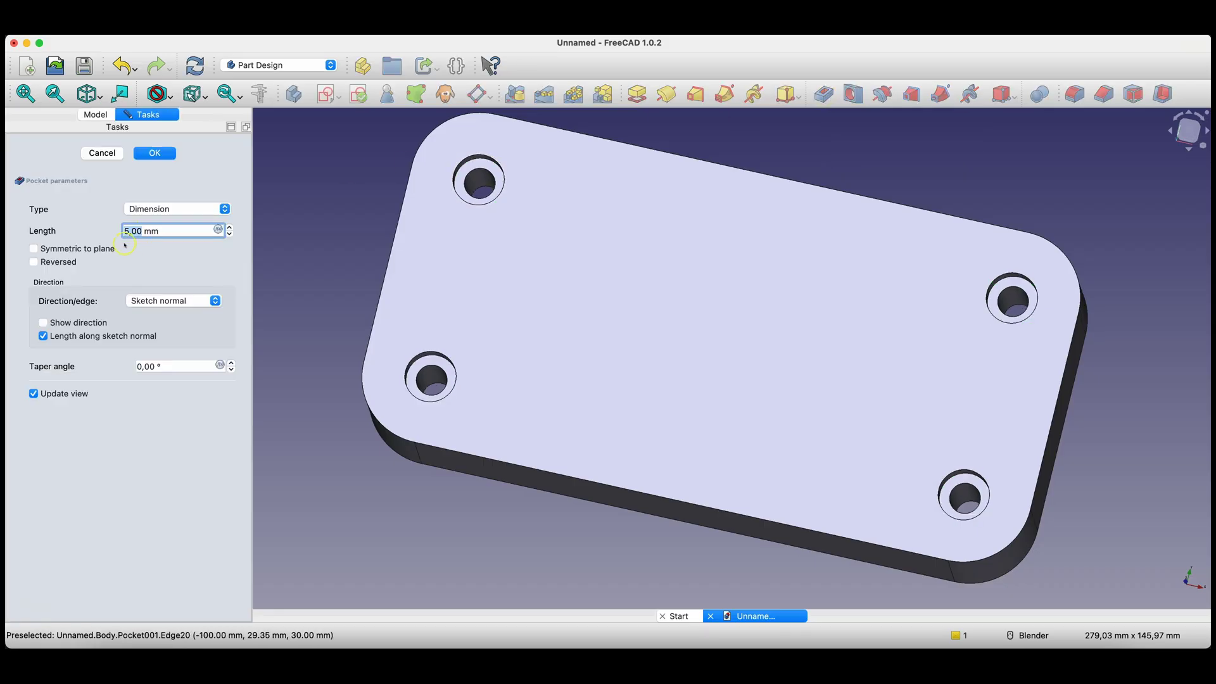
{"action": "left_click", "coordinate": [230, 227]}
{"action": "left_click", "coordinate": [229, 227]}
{"action": "left_click", "coordinate": [229, 227]}
{"action": "left_click", "coordinate": [229, 227]}
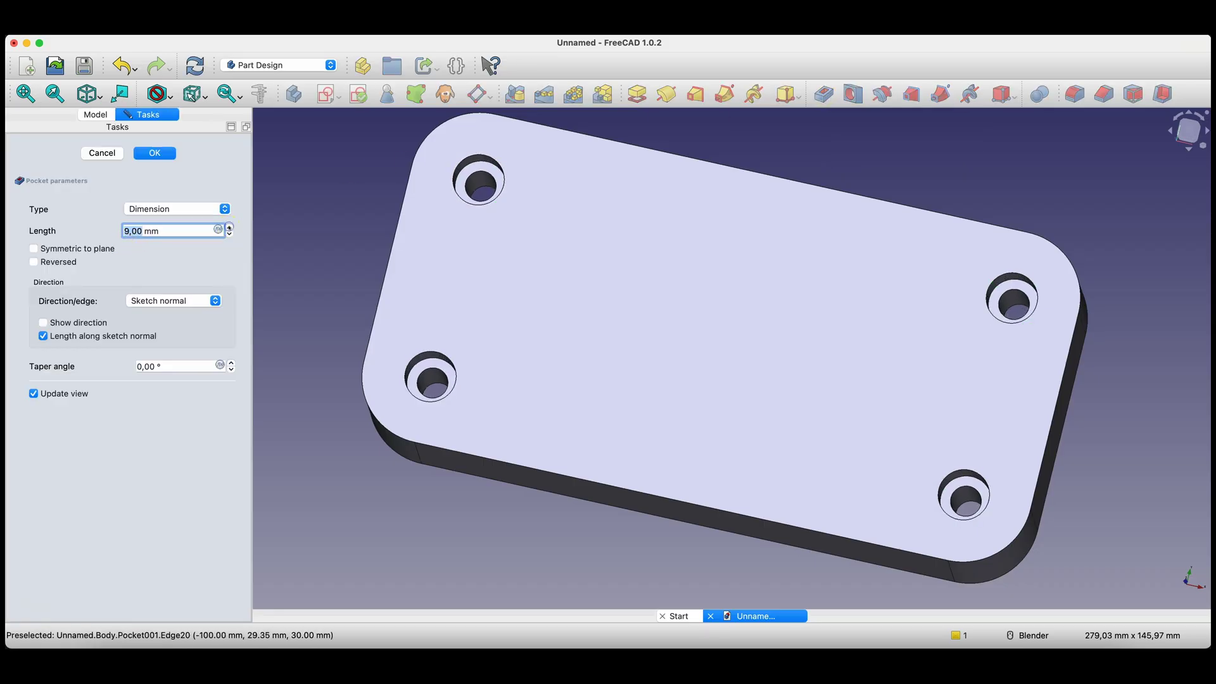
{"action": "left_click", "coordinate": [230, 227]}
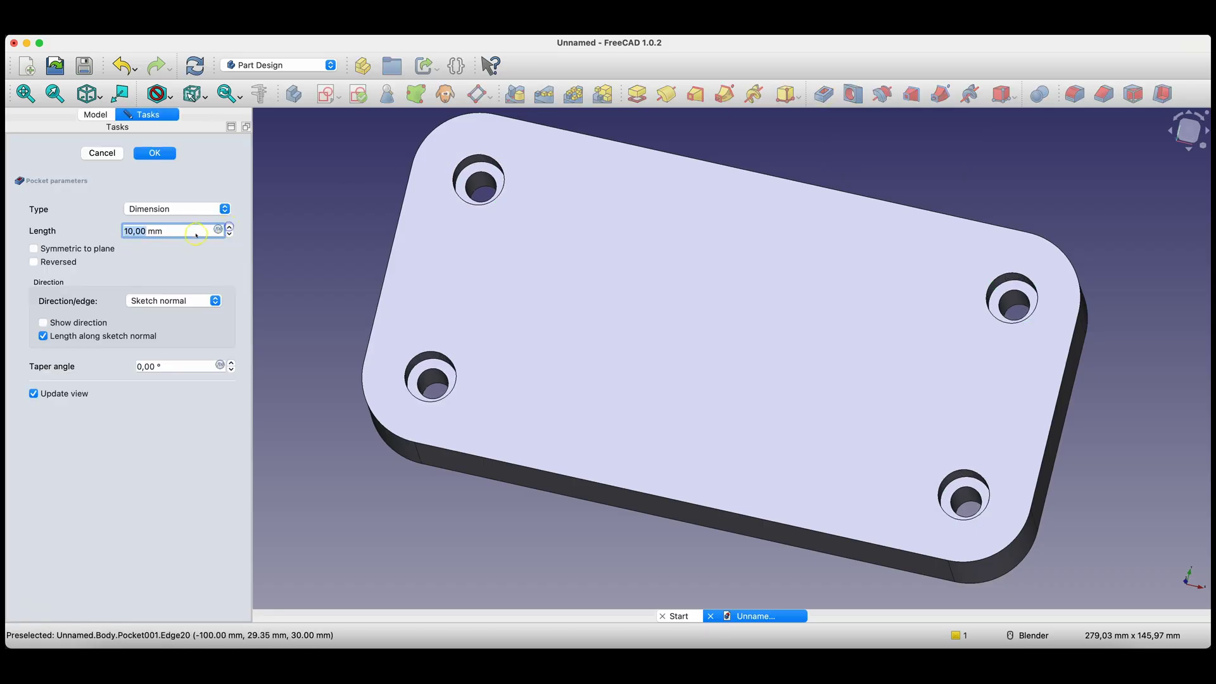
{"action": "left_click", "coordinate": [155, 154]}
Start a sketch on the block's top face and link its upper and right straight edges as external geometry
{"action": "middle_click_drag", "start_coordinate": [858, 372], "coordinate": [420, 372]}
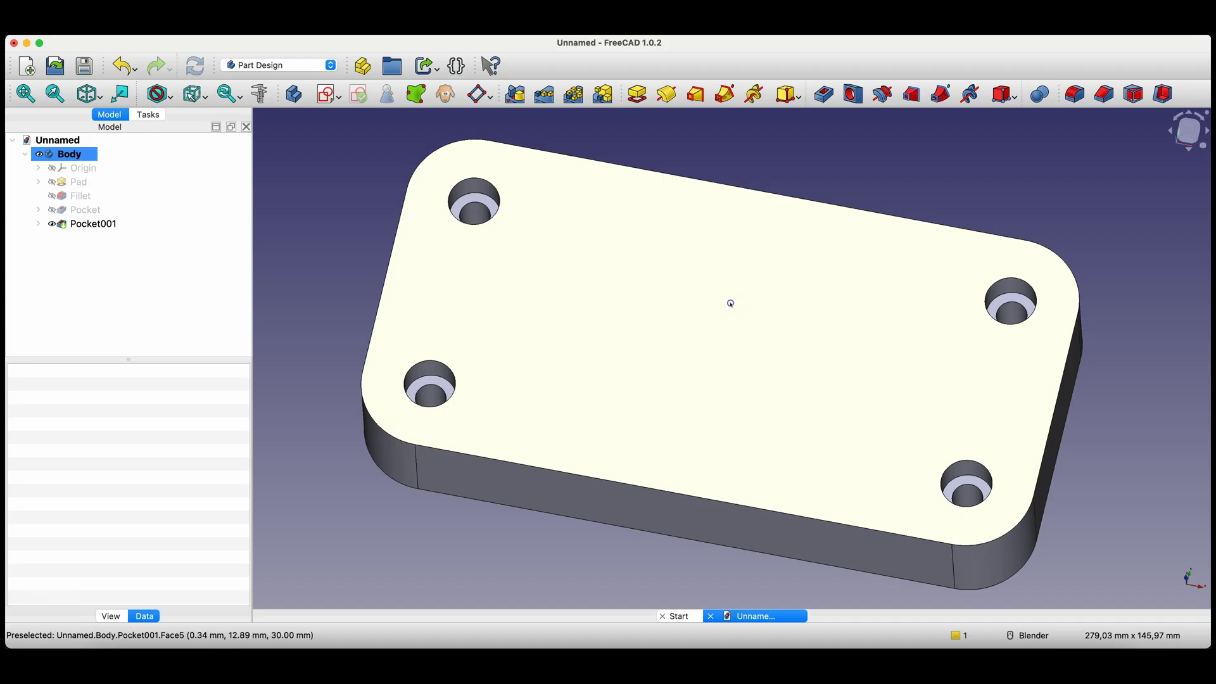
{"action": "left_click", "coordinate": [731, 304]}
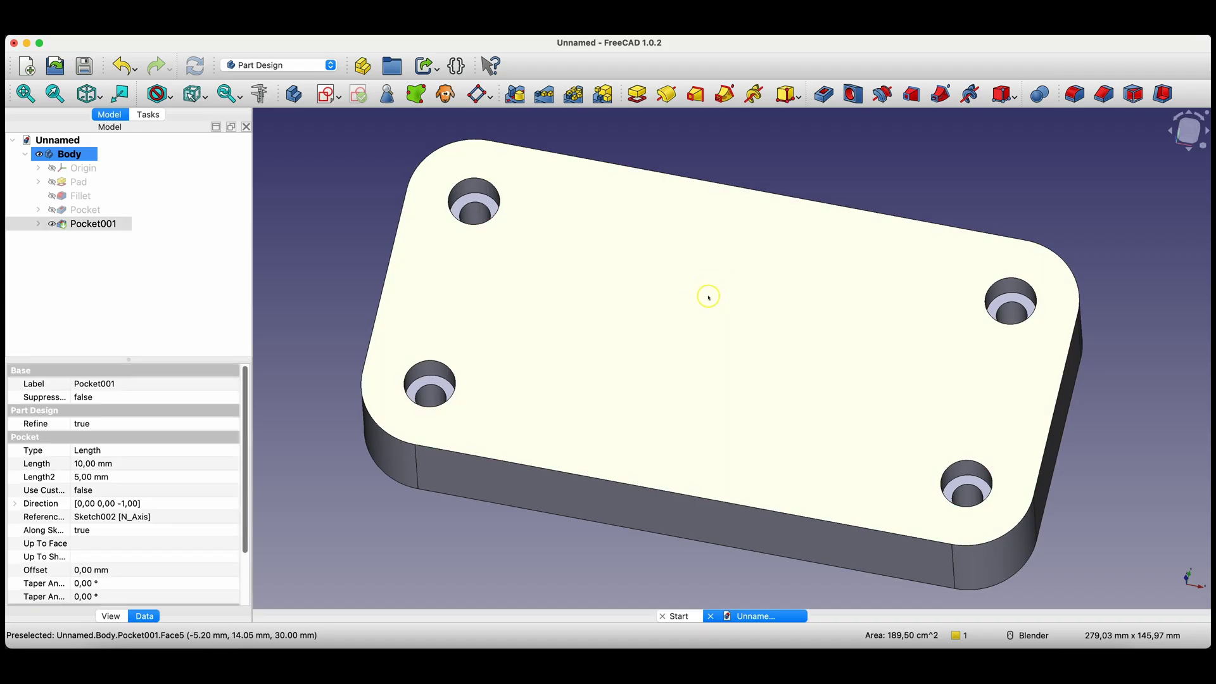
{"action": "left_click", "coordinate": [328, 97]}
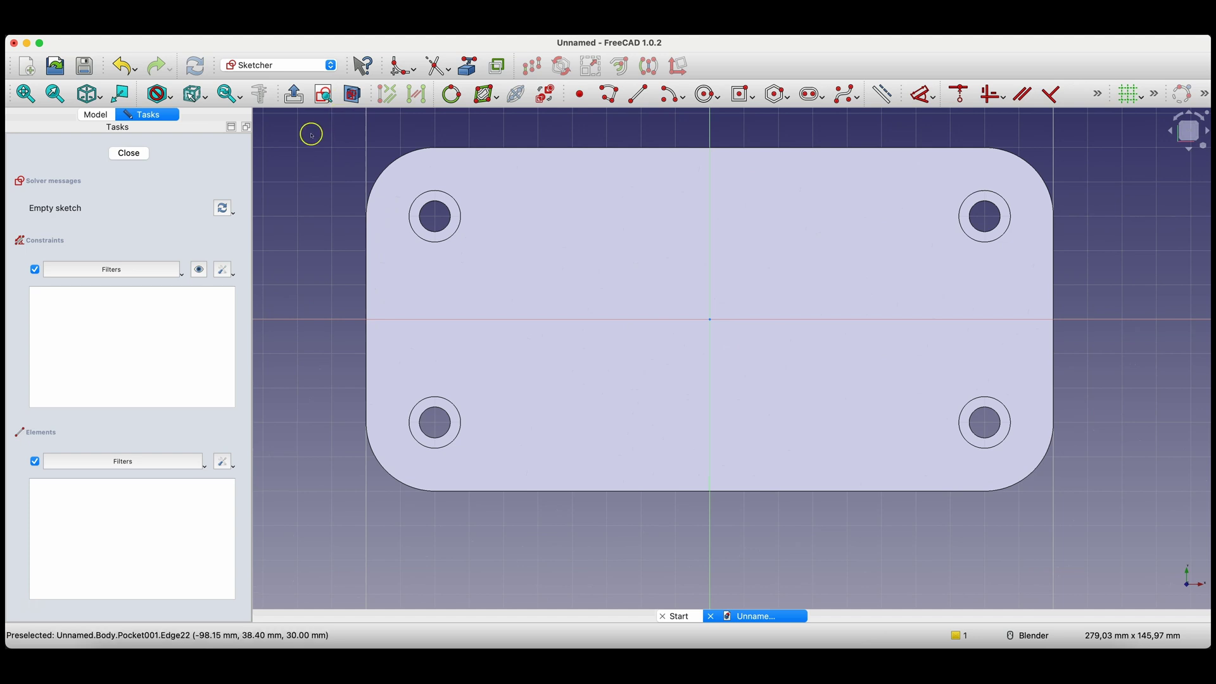
{"action": "left_click", "coordinate": [471, 66]}
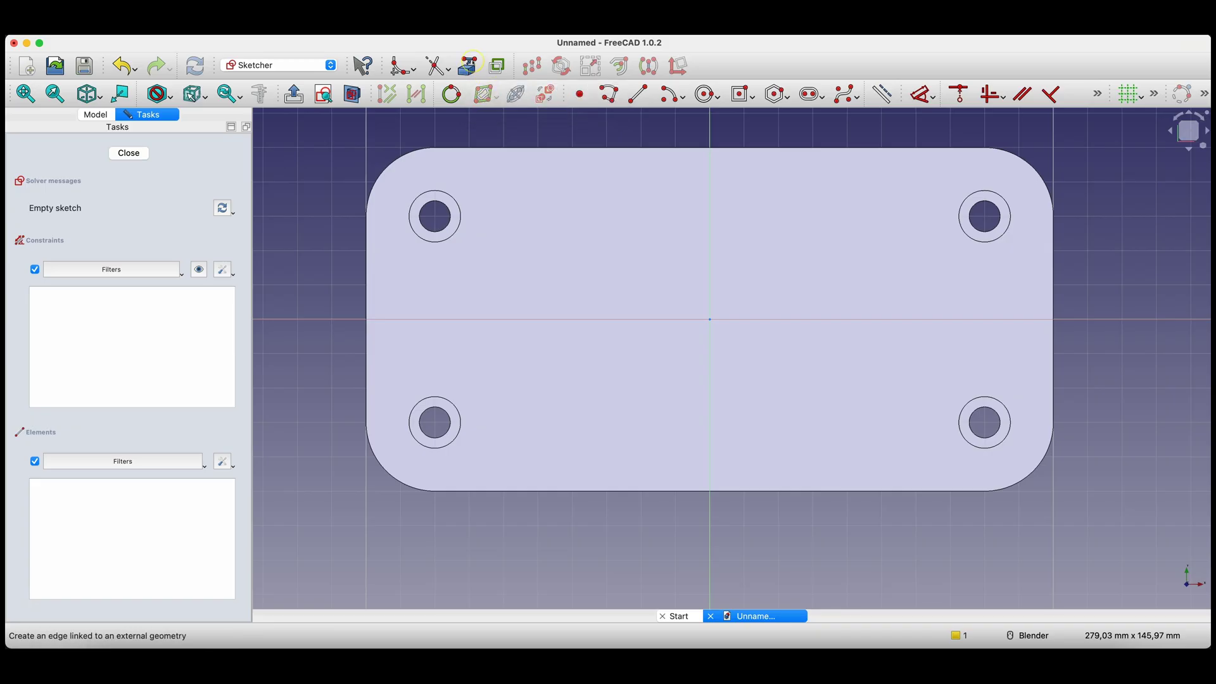
{"action": "left_click", "coordinate": [676, 148]}
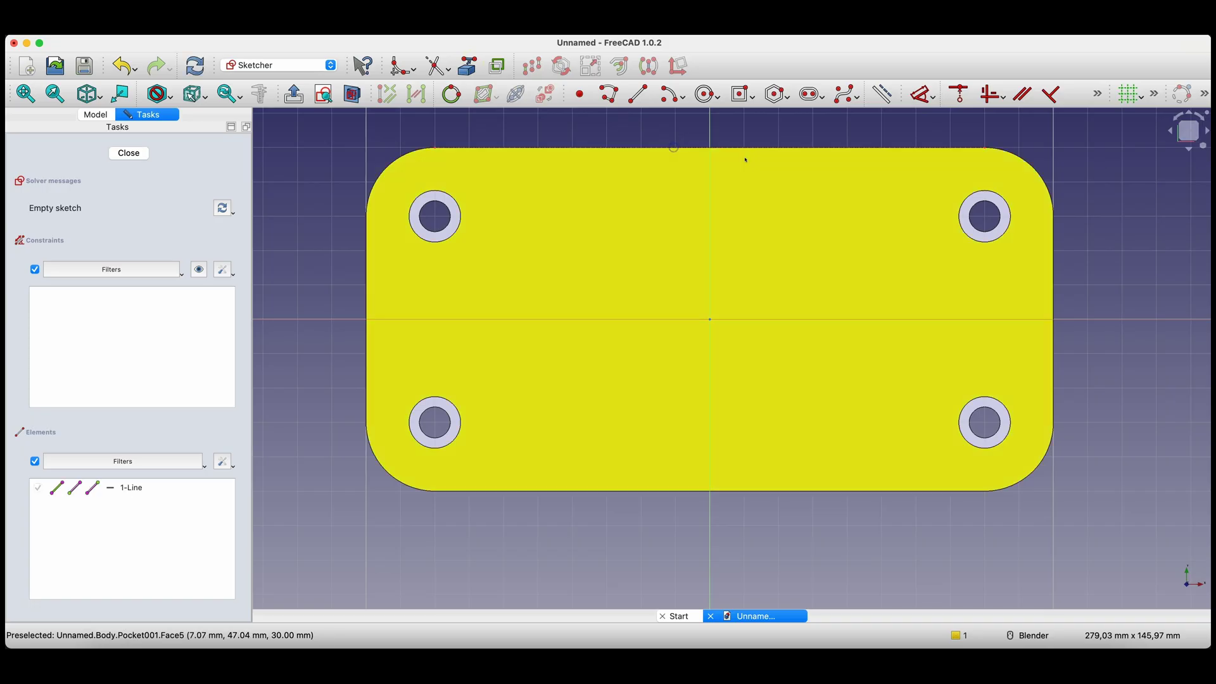
{"action": "left_click", "coordinate": [1055, 271]}
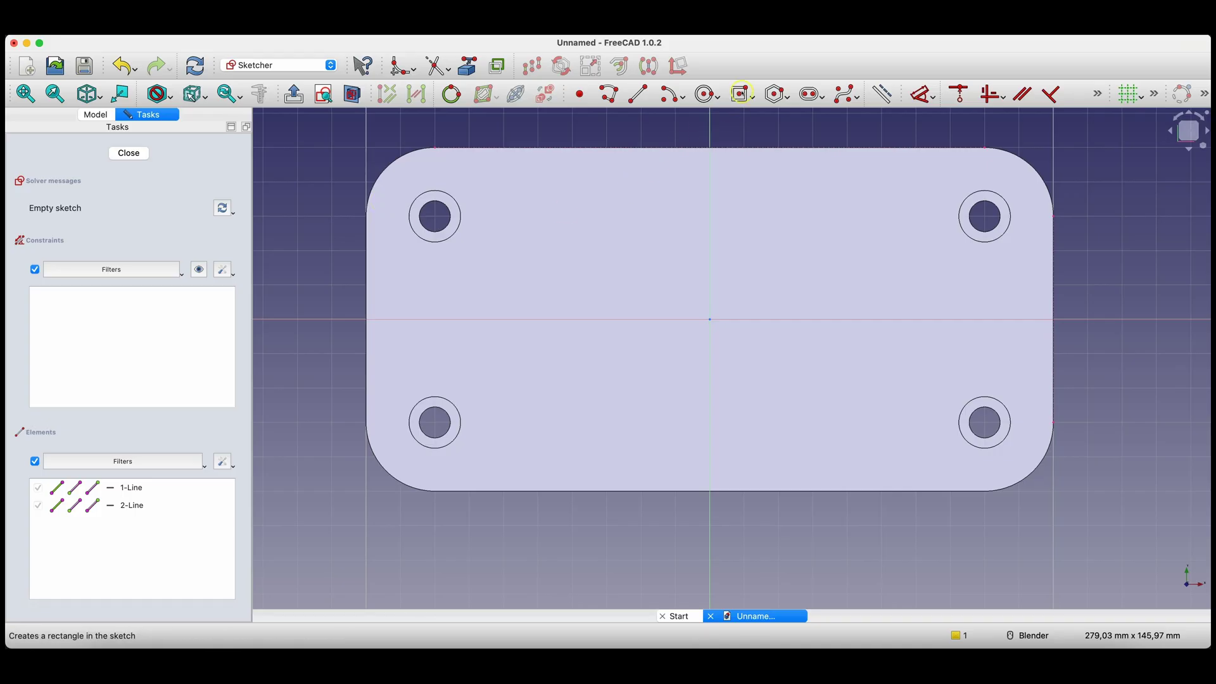
Draw two origin-centred rectangles: one about 73 mm wide reaching the block's upper edge, one about 24 mm high reaching its right edge
{"action": "left_click", "coordinate": [740, 93]}
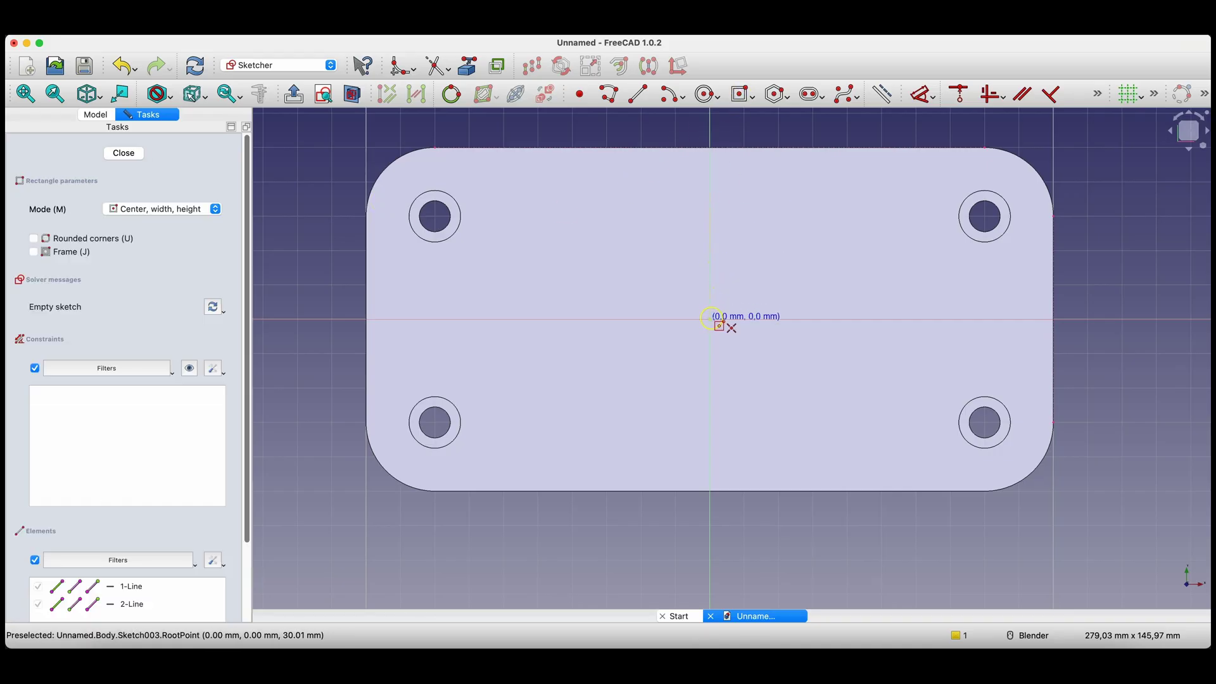
{"action": "left_click", "coordinate": [711, 320]}
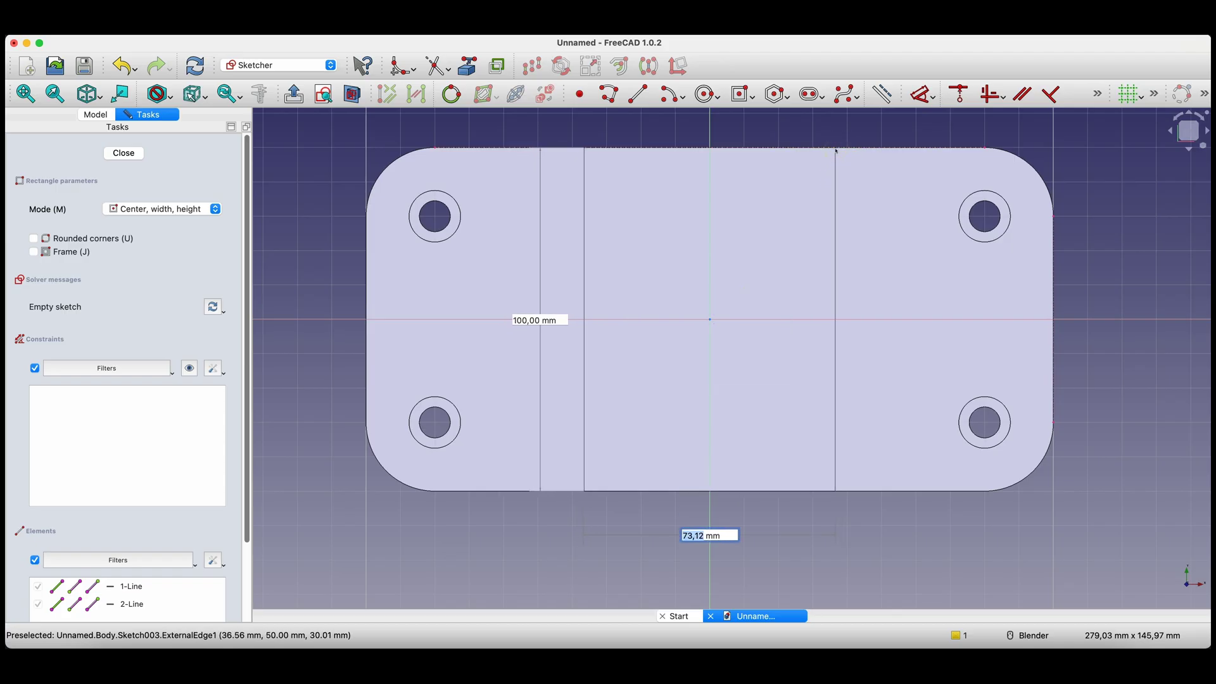
{"action": "left_click", "coordinate": [836, 151]}
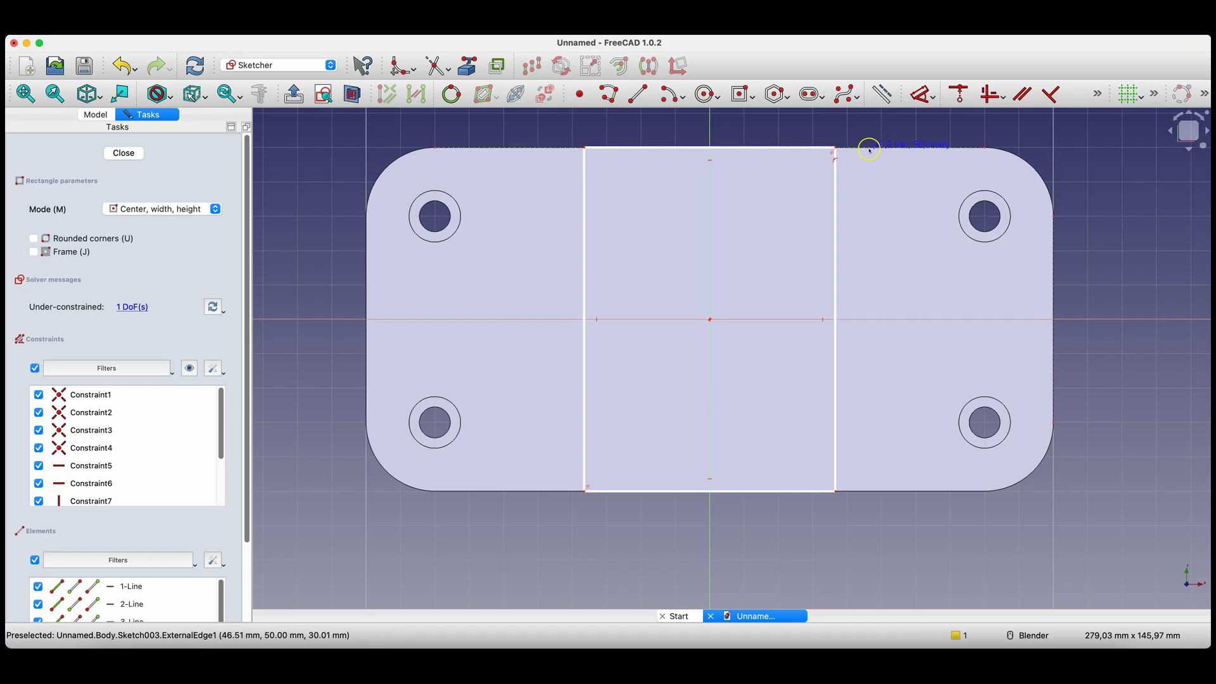
{"action": "left_click", "coordinate": [711, 321]}
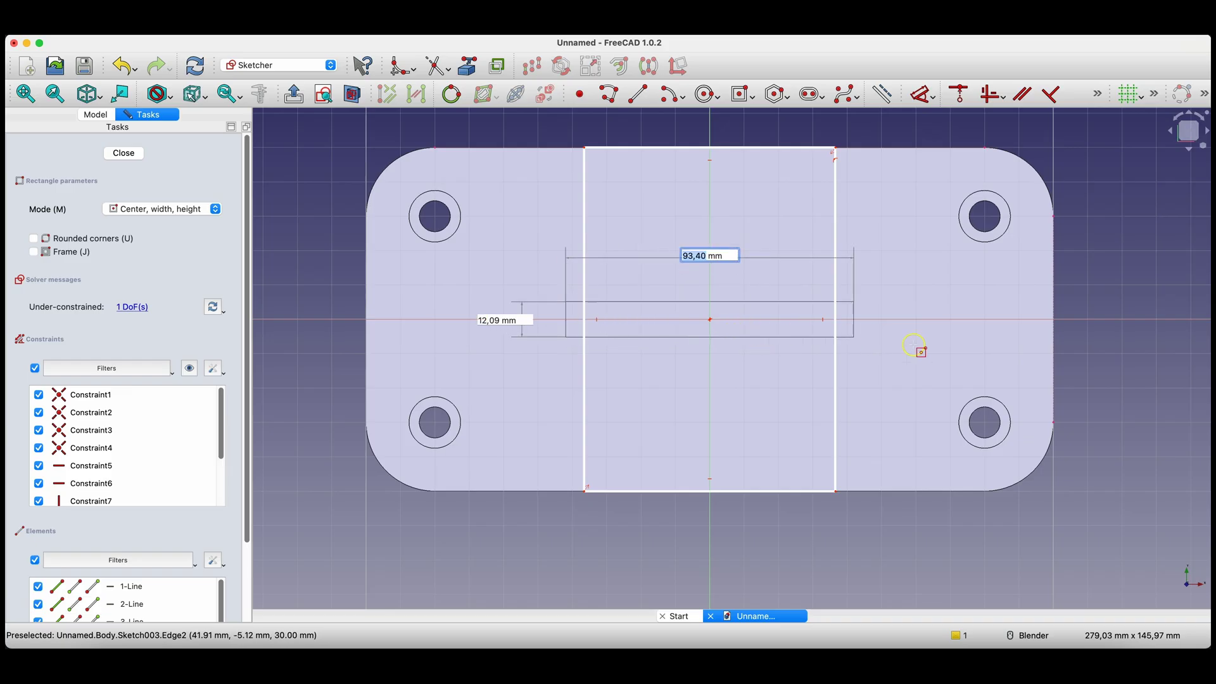
{"action": "left_click", "coordinate": [1053, 361]}
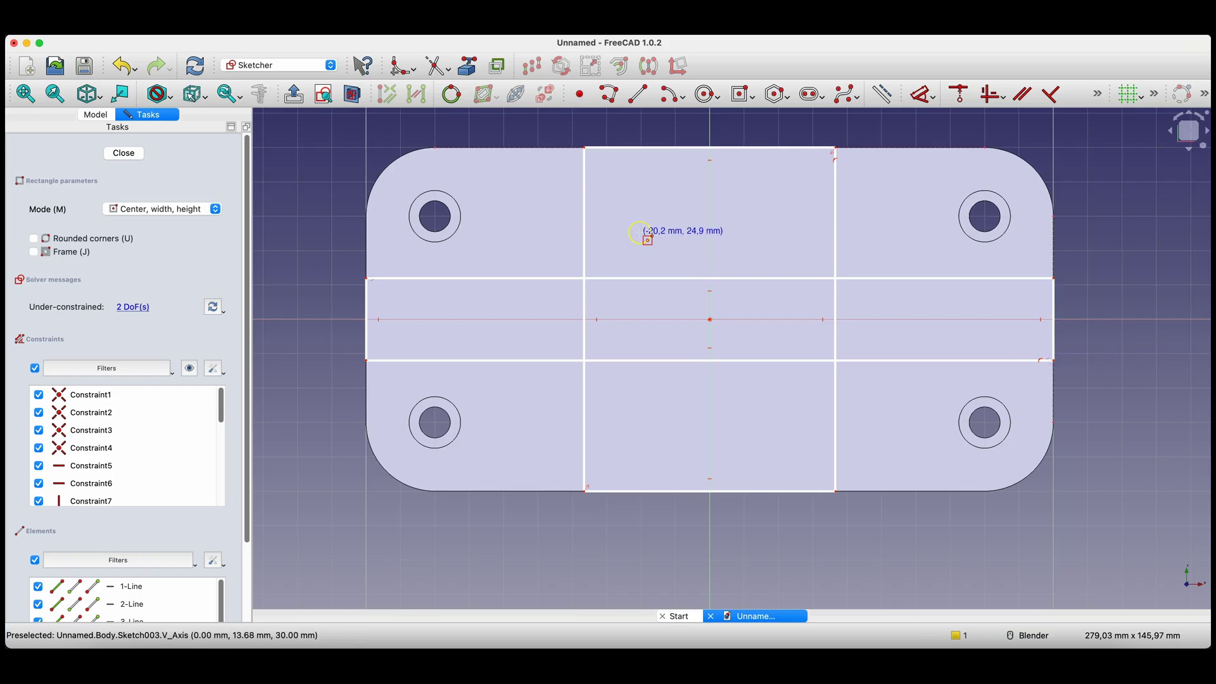
{"action": "right_click", "coordinate": [640, 232]}
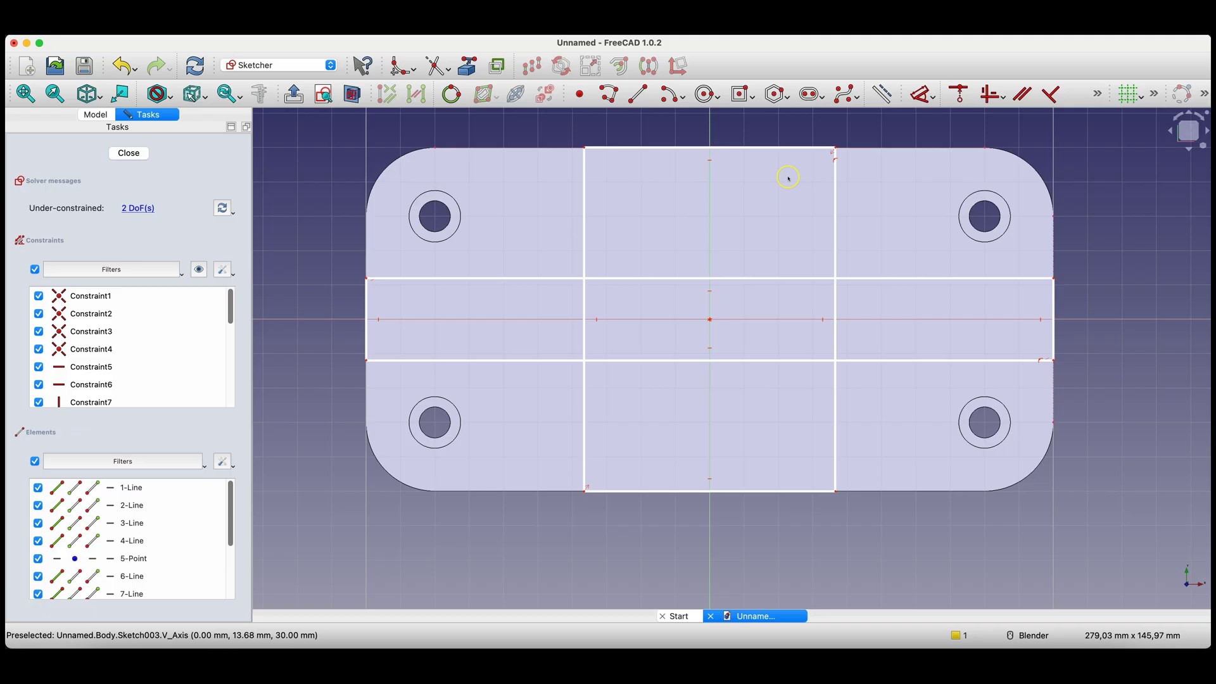
Reshape the rectangles by their corners, the upright one to about 61 mm wide and the horizontal one to about 28 mm high
{"action": "left_click_drag", "start_coordinate": [835, 150], "coordinate": [804, 147]}
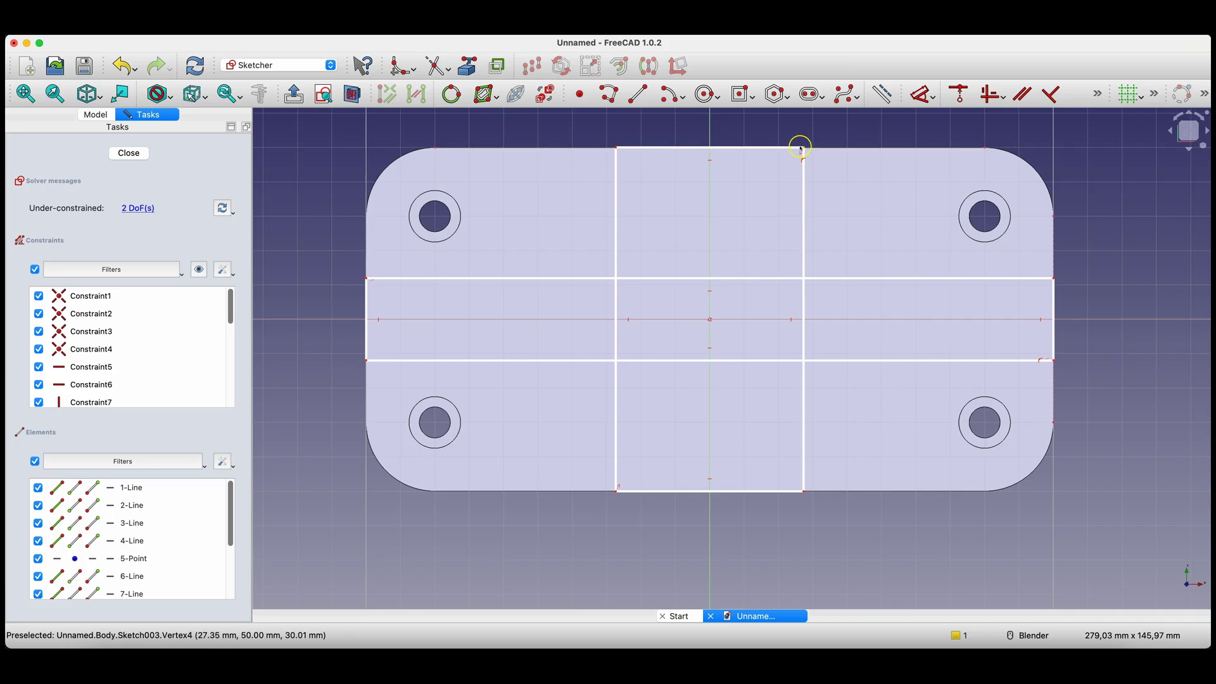
{"action": "mouse_move", "coordinate": [803, 149]}
{"action": "left_mouse_down"}
{"action": "mouse_move", "coordinate": [821, 149]}
{"action": "mouse_move", "coordinate": [779, 150]}
{"action": "mouse_move", "coordinate": [847, 151]}
{"action": "mouse_move", "coordinate": [766, 152]}
{"action": "mouse_move", "coordinate": [815, 156]}
{"action": "left_mouse_up"}
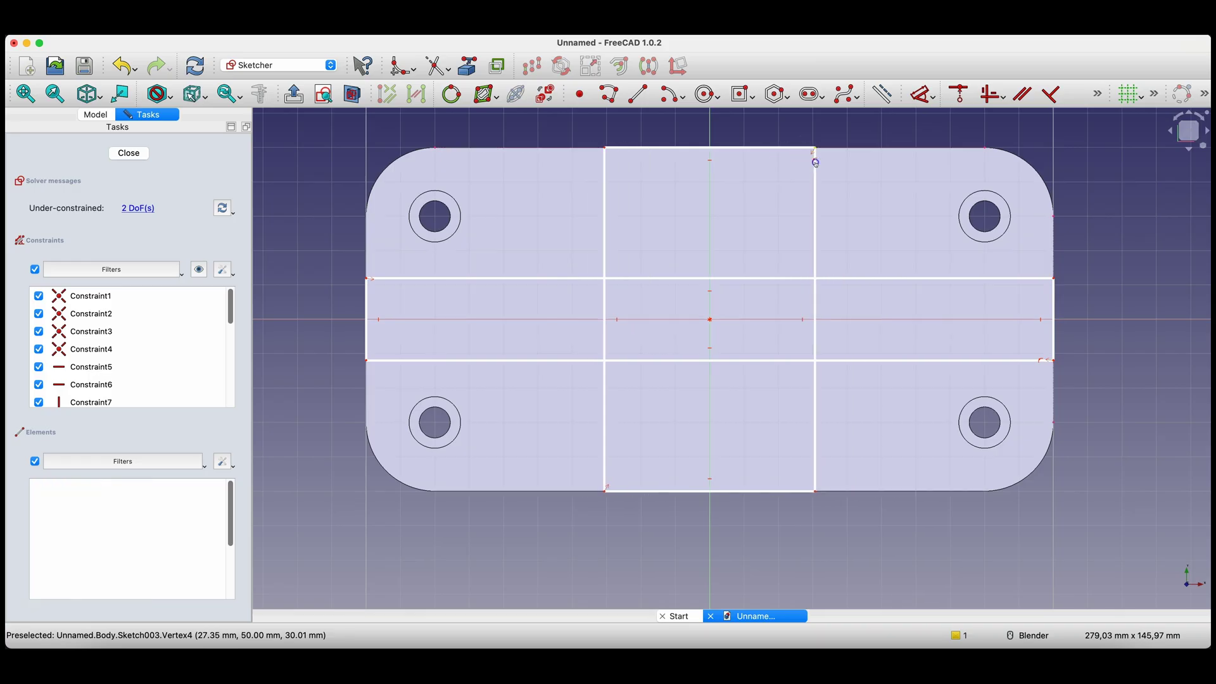
{"action": "left_click", "coordinate": [817, 188]}
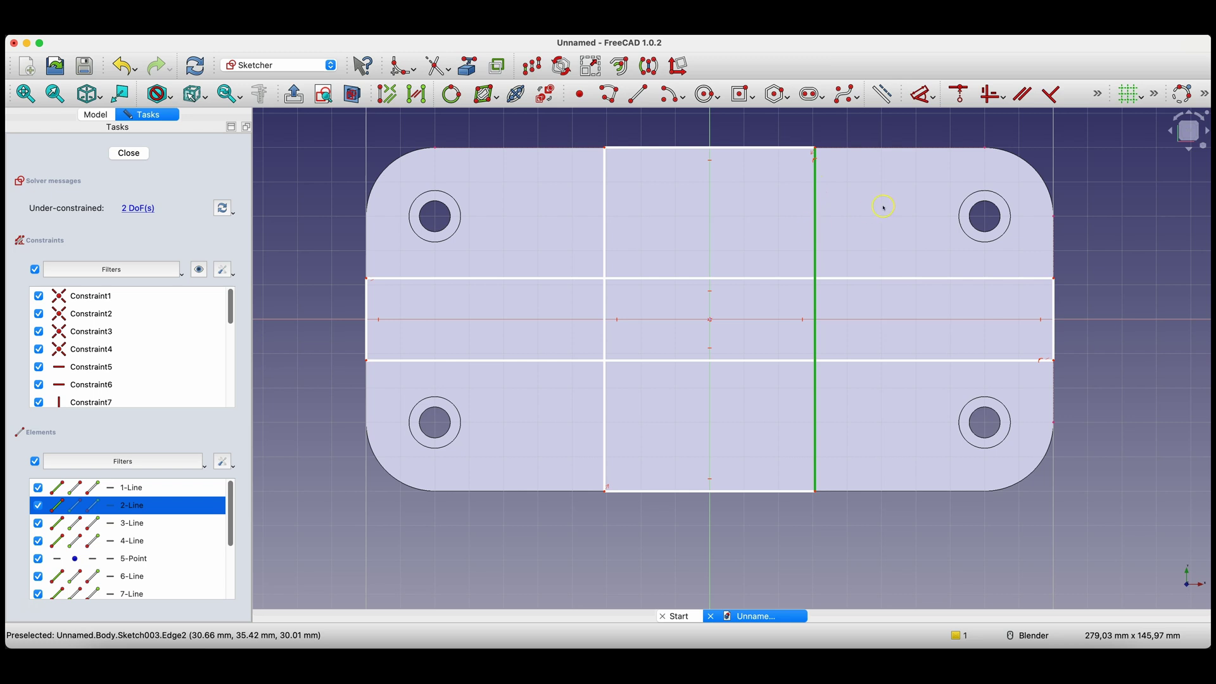
{"action": "key", "text": "Escape"}
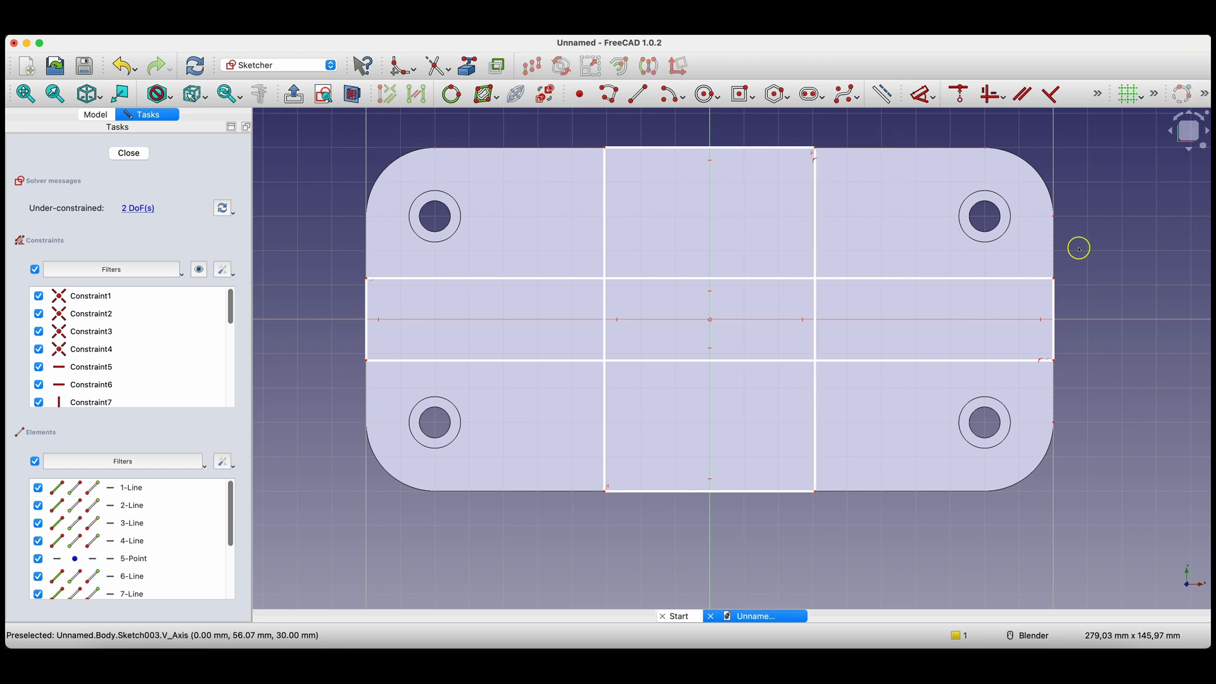
{"action": "mouse_move", "coordinate": [1045, 360]}
{"action": "left_mouse_down"}
{"action": "mouse_move", "coordinate": [1050, 383]}
{"action": "mouse_move", "coordinate": [1051, 350]}
{"action": "mouse_move", "coordinate": [1054, 367]}
{"action": "left_mouse_up"}
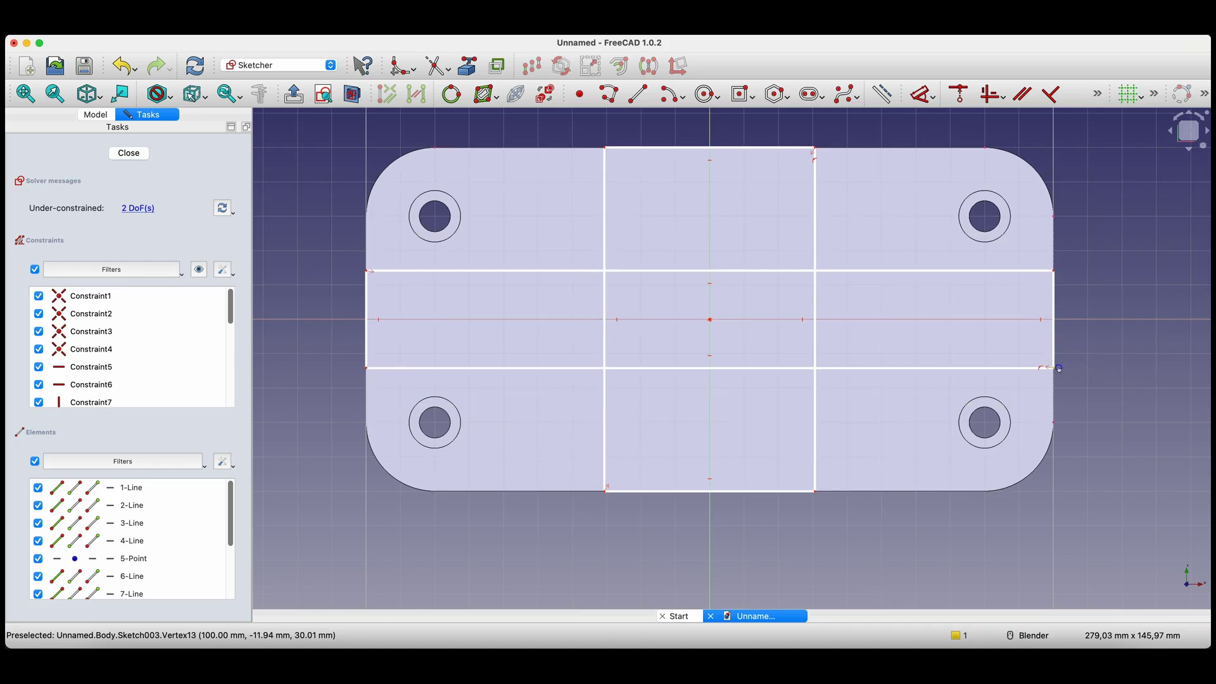
Dimension the upright rectangle's width along its lower edge as 80 mm
{"action": "left_click", "coordinate": [702, 493]}
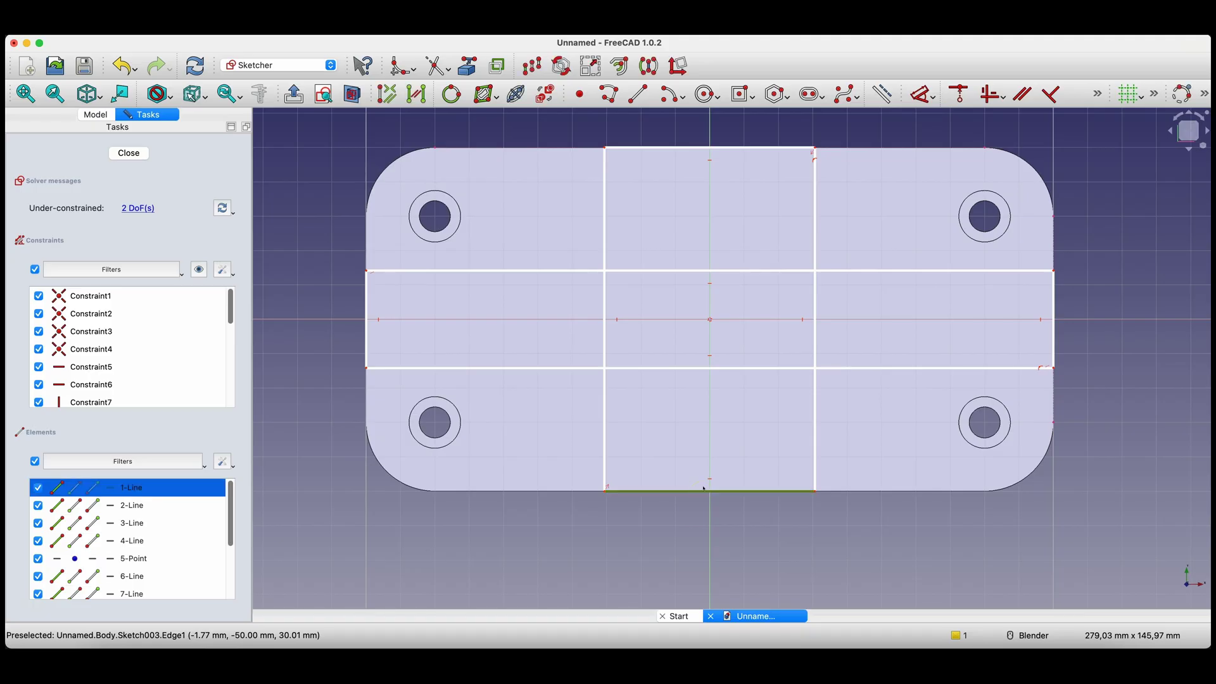
{"action": "key", "text": "d"}
{"action": "left_click", "coordinate": [693, 544]}
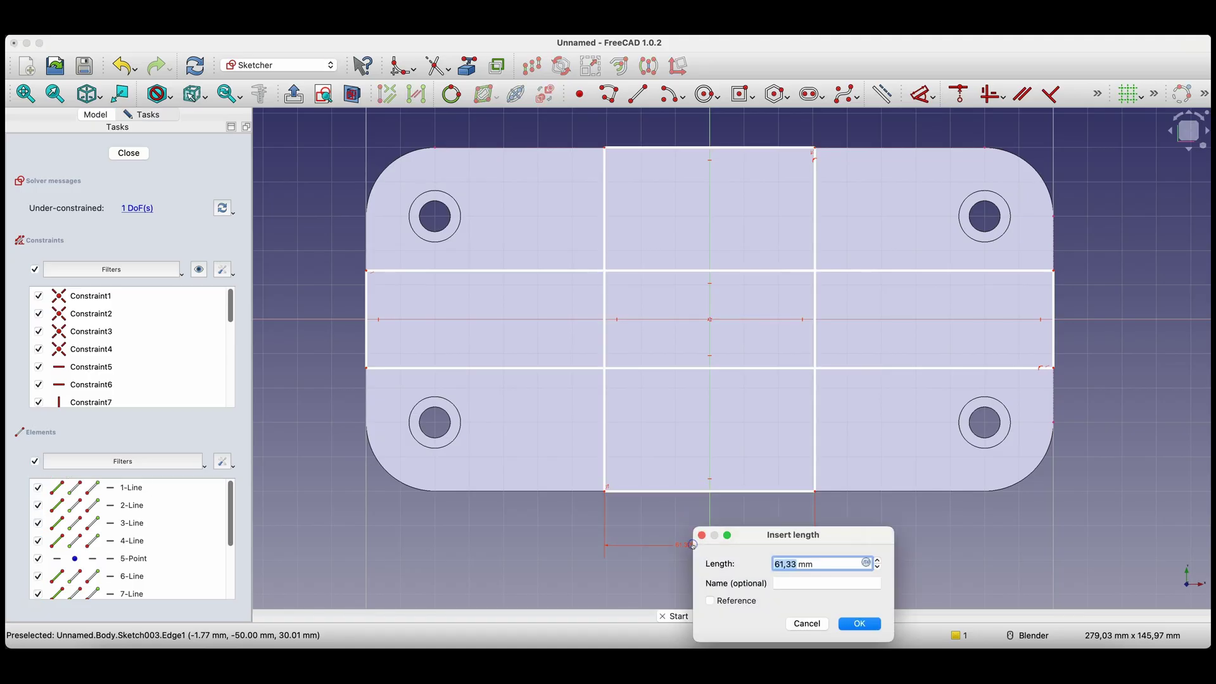
{"action": "type", "text": "80"}
{"action": "key", "text": "Return"}
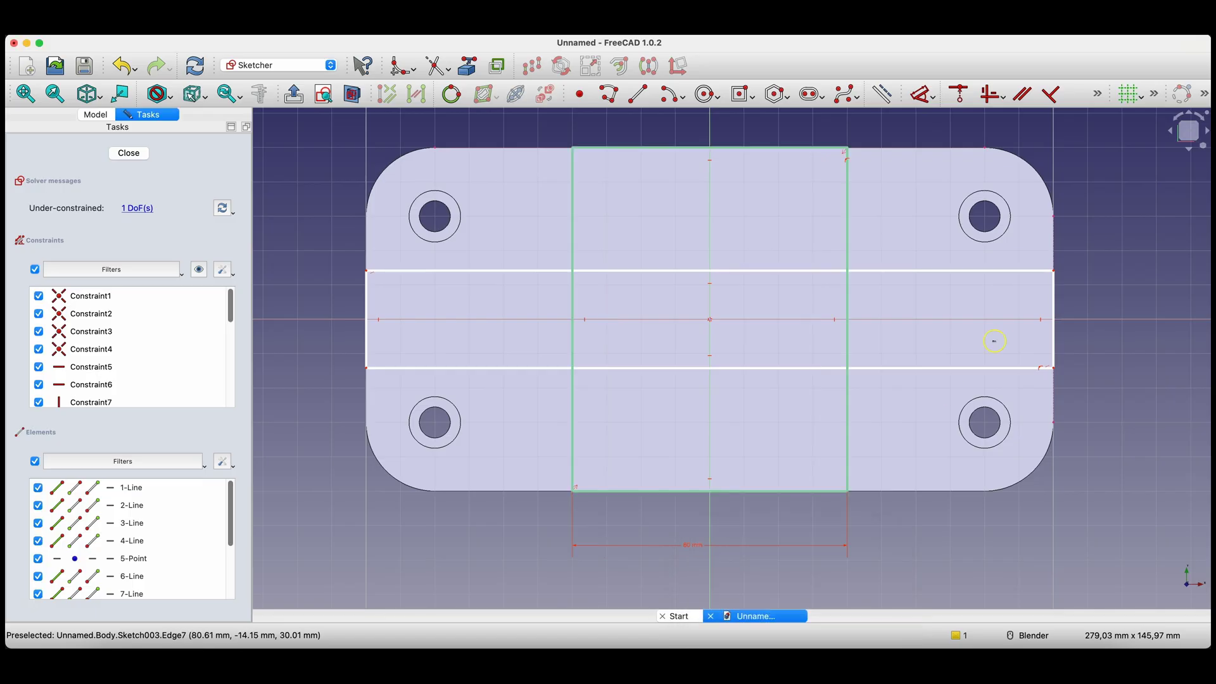
Dimension the horizontal rectangle's height along its right edge as 30 mm and close the sketch
{"action": "left_click", "coordinate": [1056, 298]}
{"action": "left_click", "coordinate": [1098, 307]}
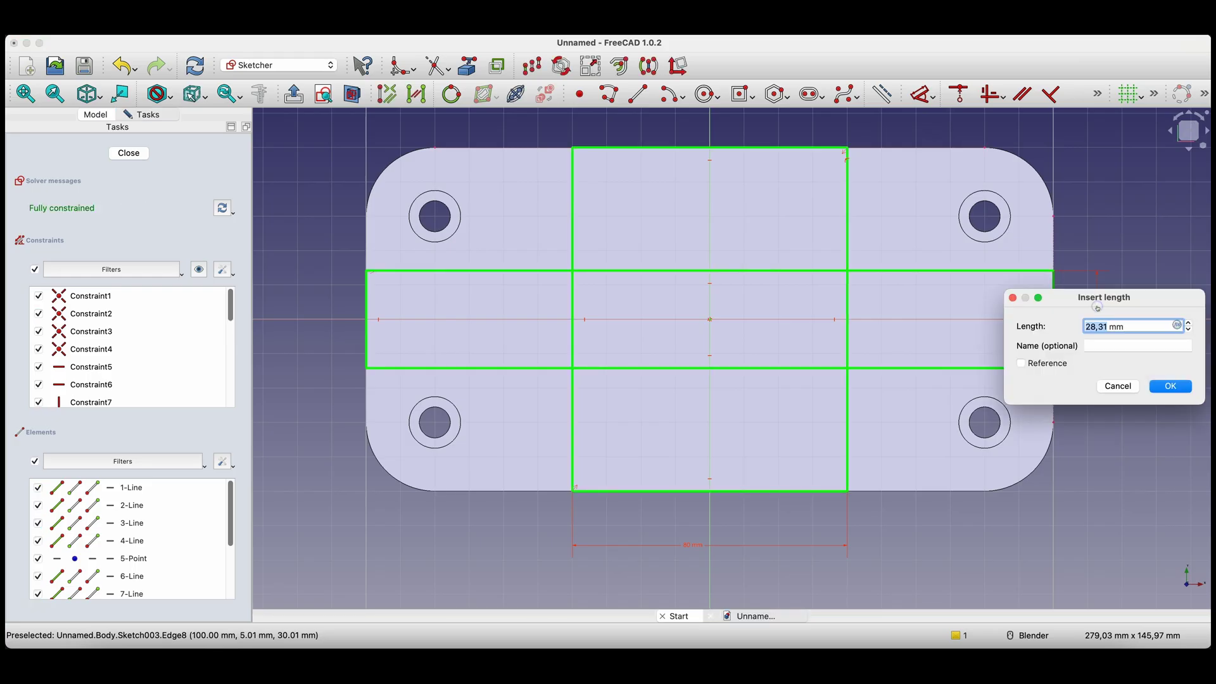
{"action": "type", "text": "3"}
{"action": "key", "text": "Return"}
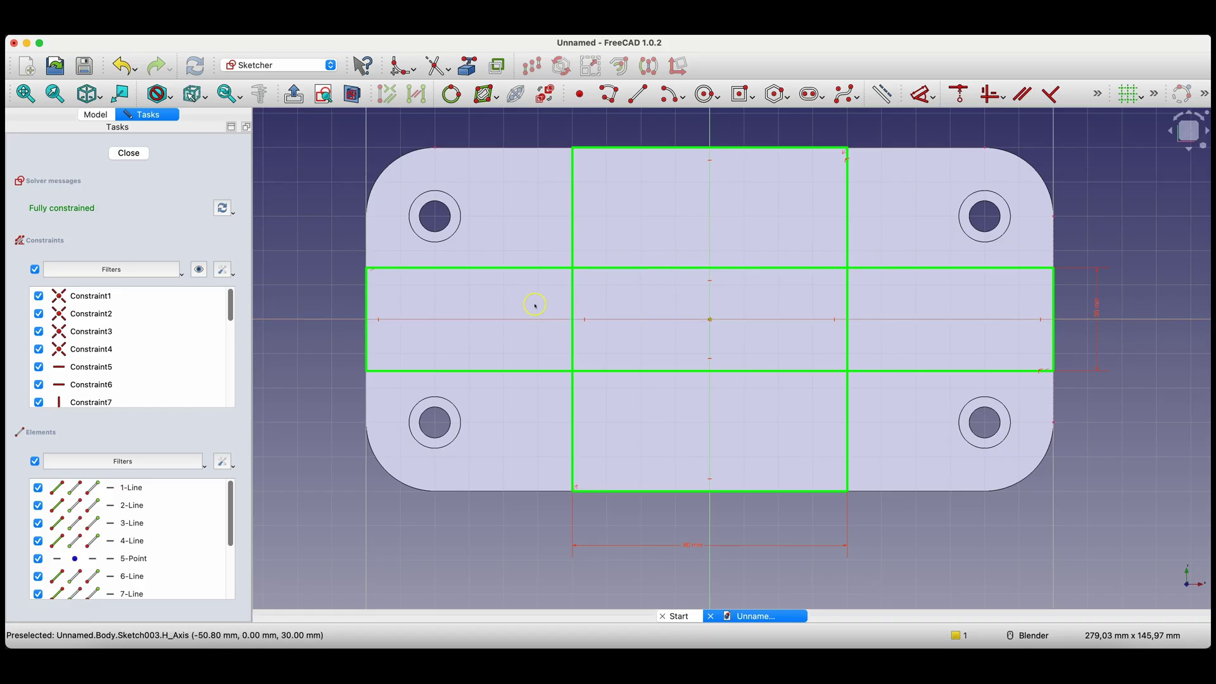
{"action": "left_click", "coordinate": [130, 153]}
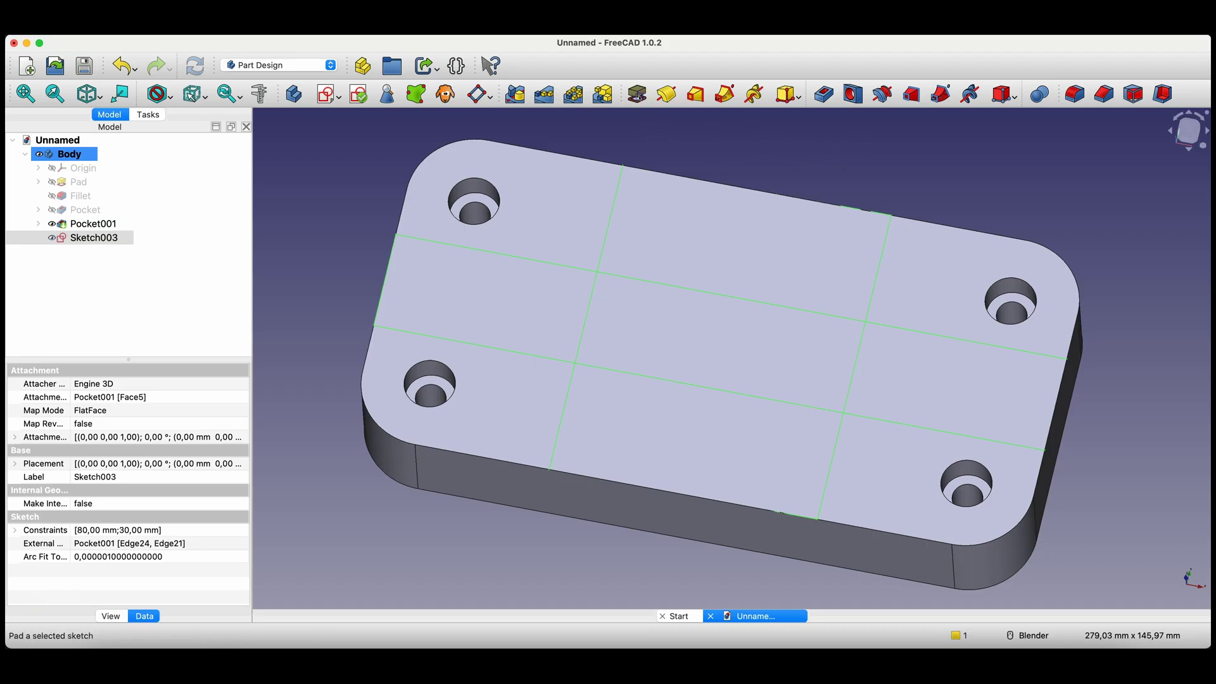
Cut the crossing-rectangles sketch into the block's top as a 15 mm deep pocket
{"action": "left_click", "coordinate": [637, 94]}
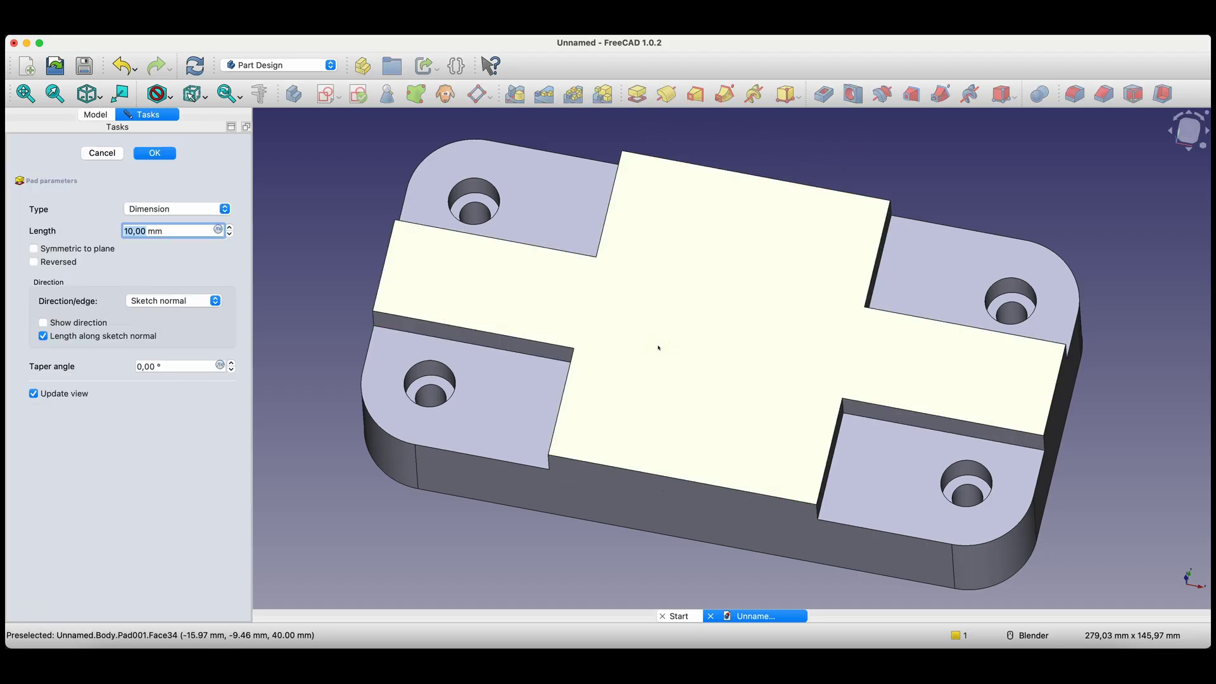
{"action": "left_click", "coordinate": [120, 156]}
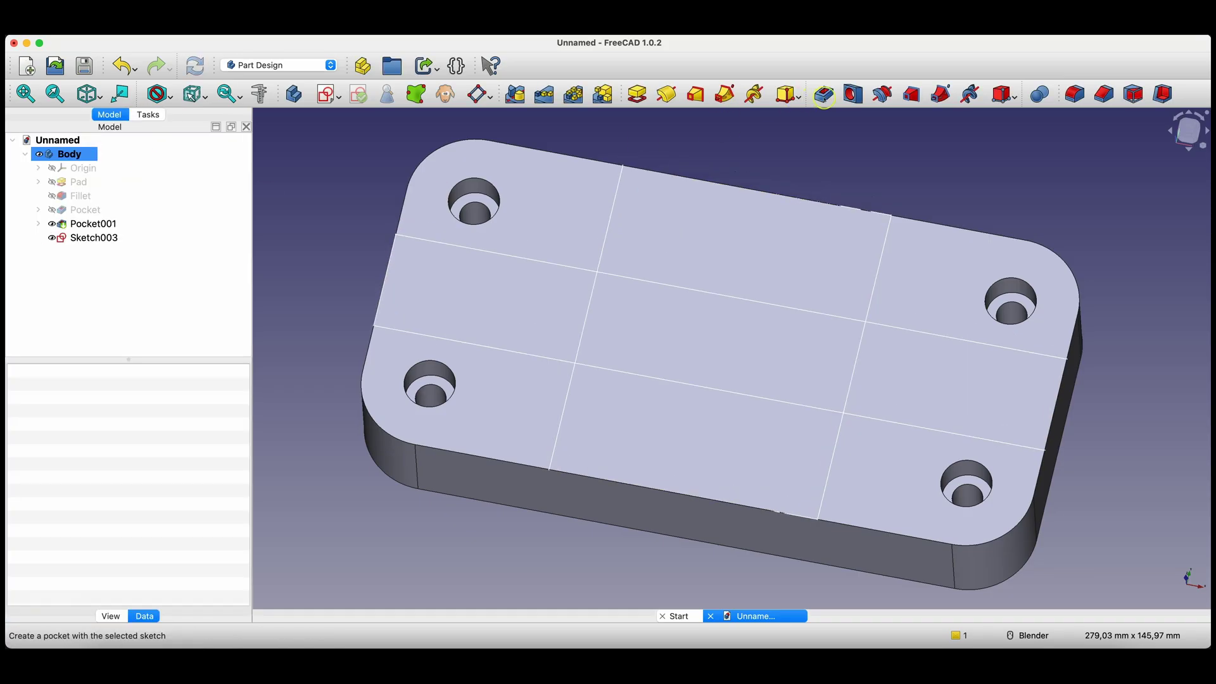
{"action": "left_click", "coordinate": [824, 95]}
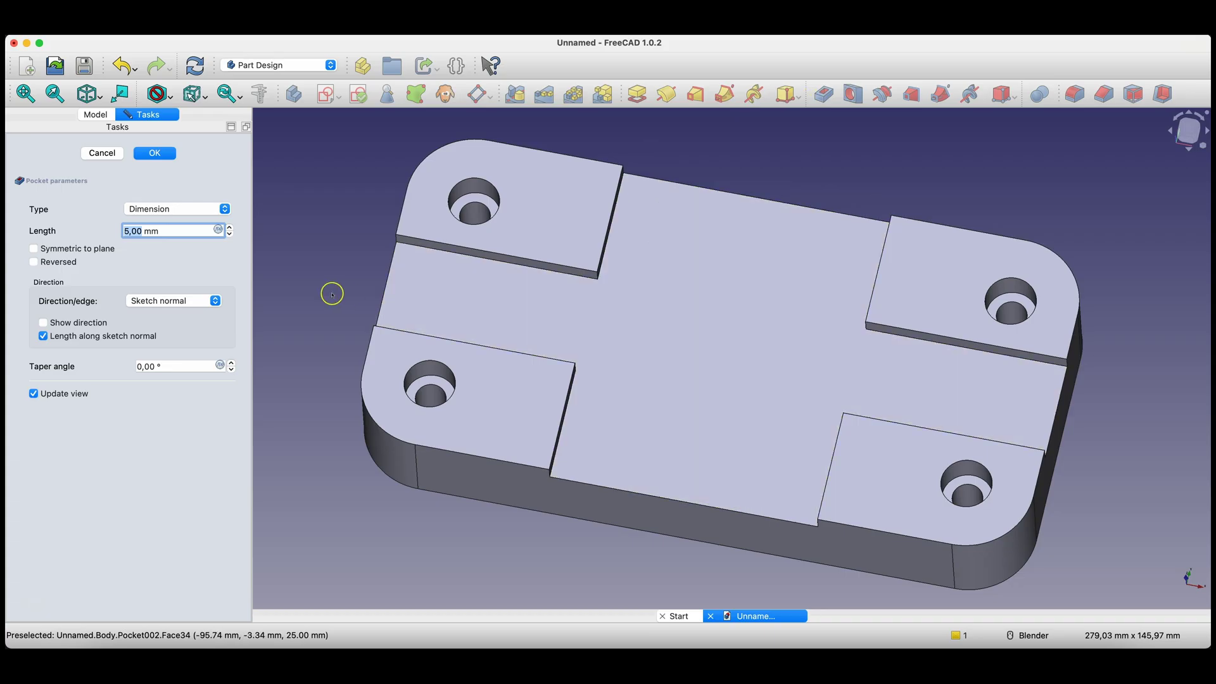
{"action": "type", "text": "154"}
{"action": "left_click", "coordinate": [100, 232]}
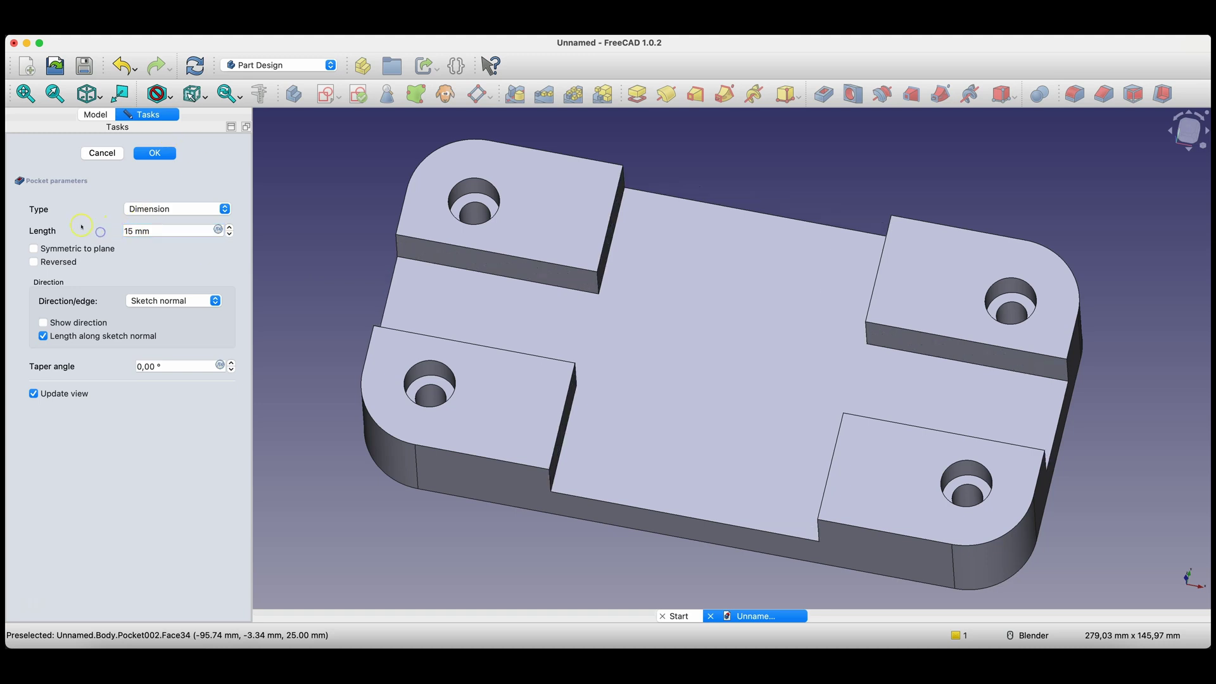
{"action": "left_click", "coordinate": [155, 153]}
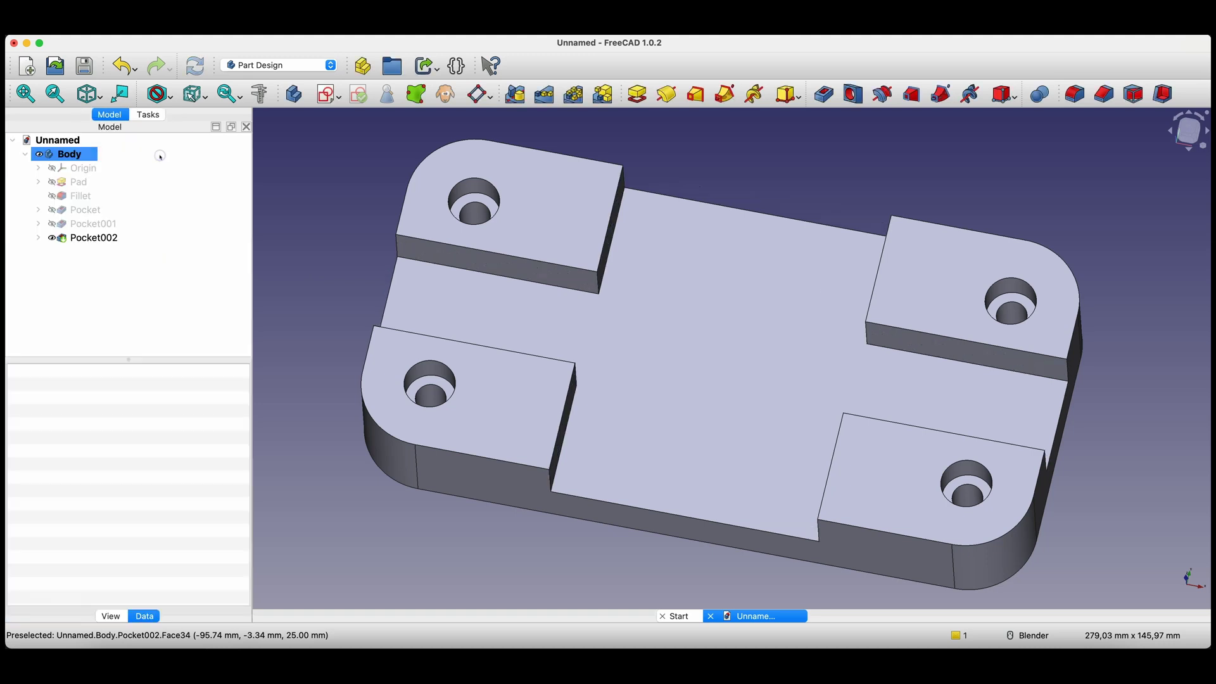
Chamfer the four vertical edges where the crossing channels meet at the centre, using an equal distance of 10 mm
{"action": "middle_click_drag", "start_coordinate": [730, 353], "coordinate": [912, 221]}
{"action": "scroll", "coordinate": [912, 222], "scroll_direction": "down", "scroll_amount": 2}
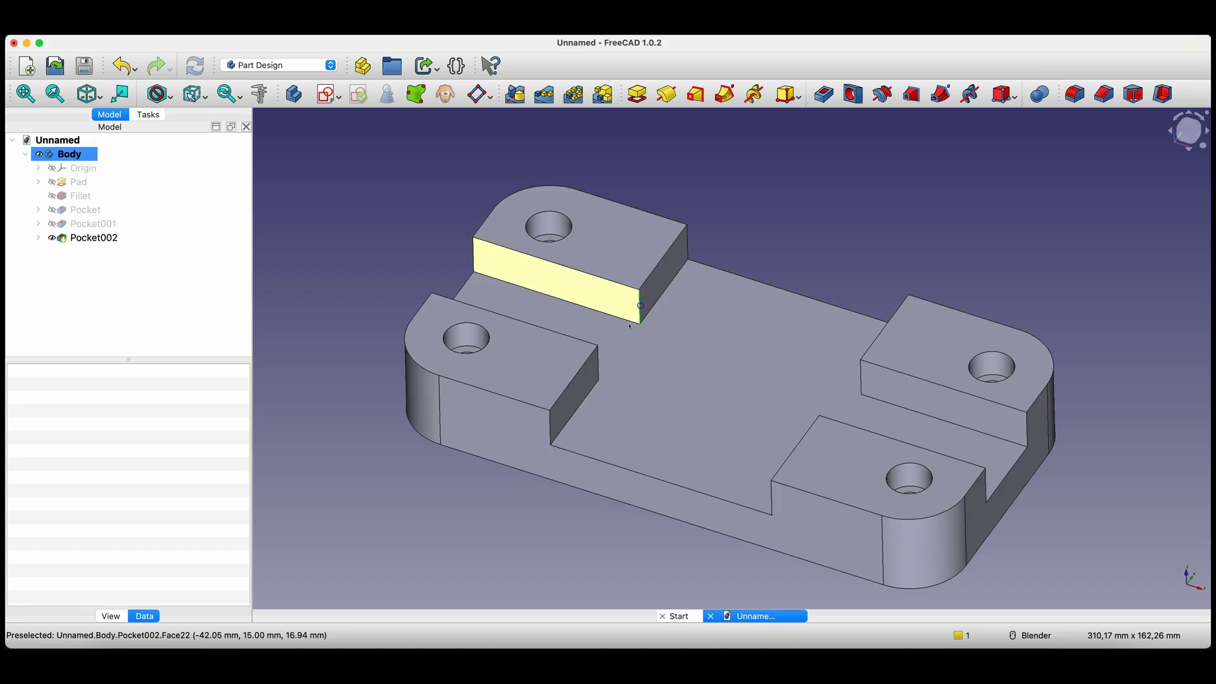
{"action": "left_click", "coordinate": [641, 306]}
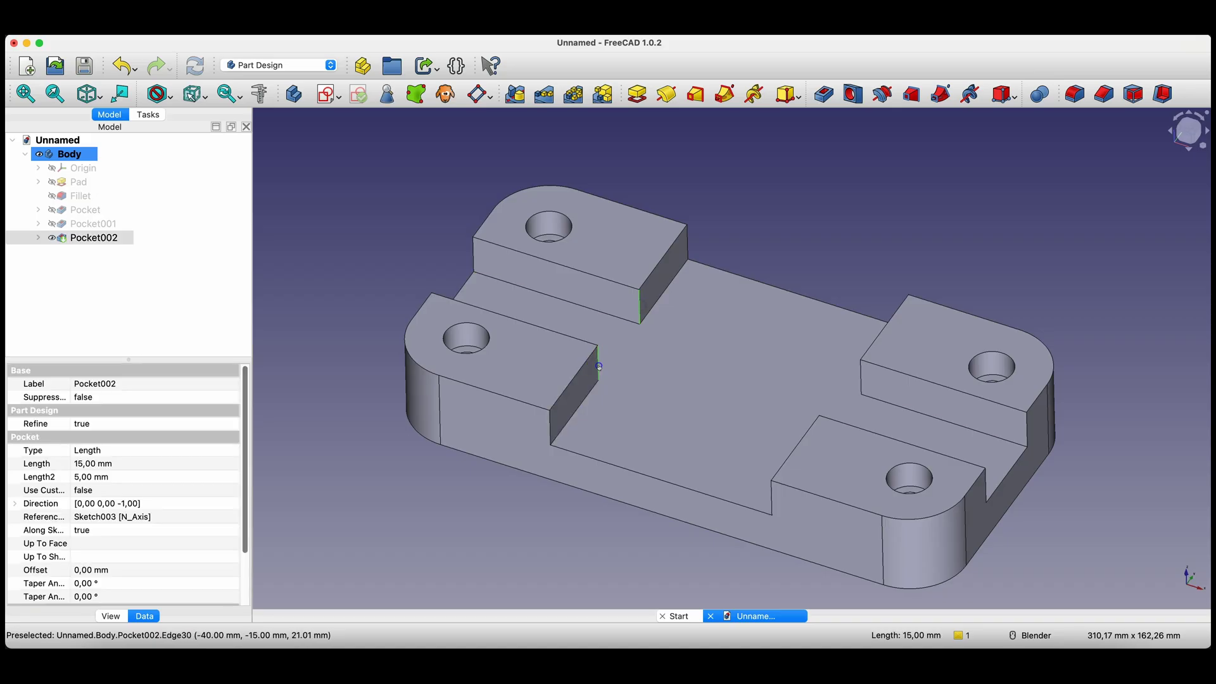
{"action": "left_click", "coordinate": [861, 374]}
{"action": "middle_click_drag", "start_coordinate": [779, 505], "coordinate": [779, 437]}
{"action": "left_click", "coordinate": [776, 433]}
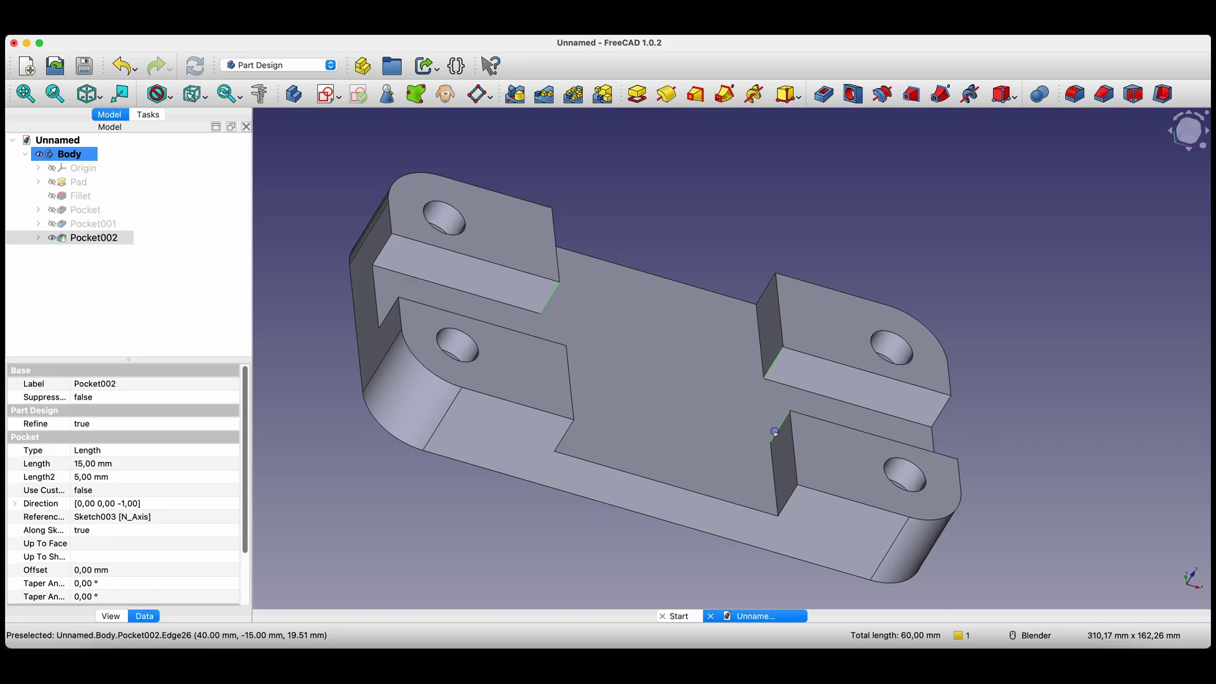
{"action": "left_click", "coordinate": [1104, 94]}
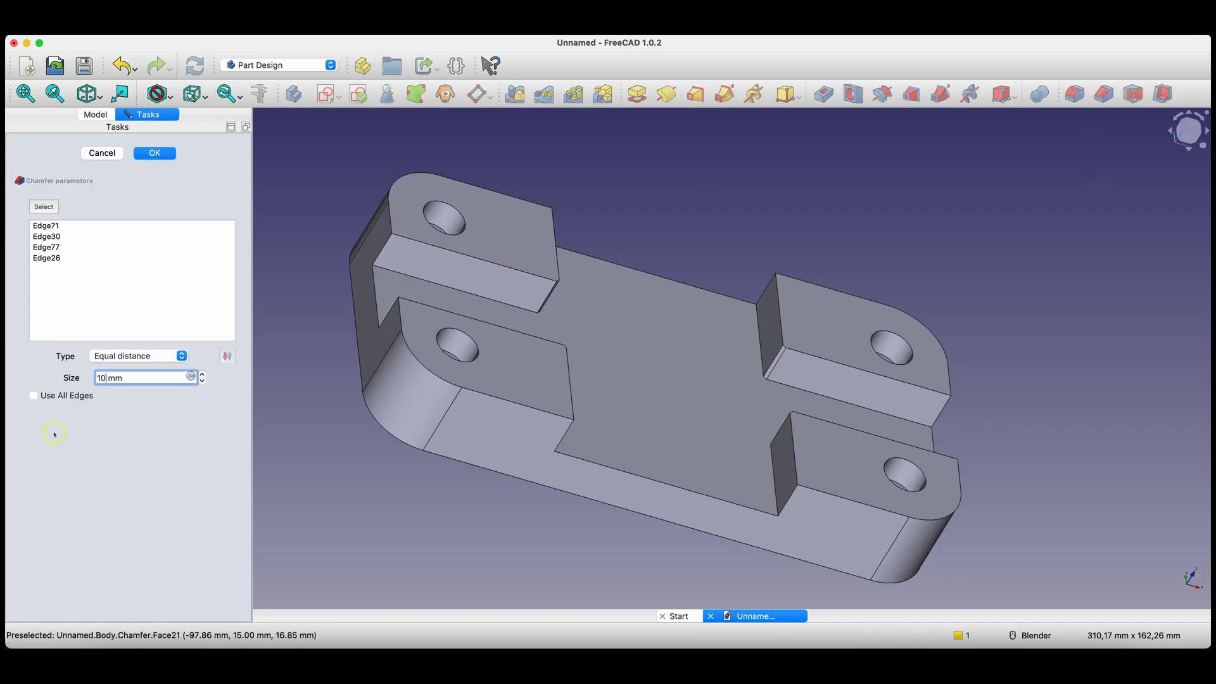
{"action": "left_click", "coordinate": [121, 444]}
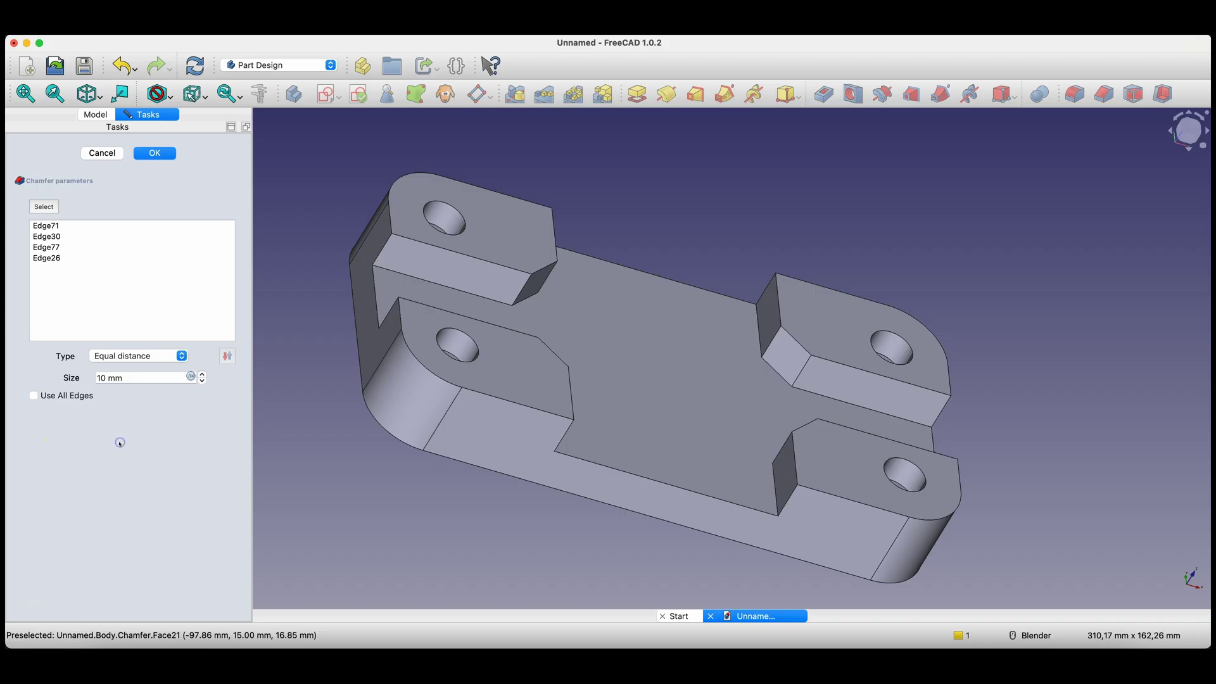
{"action": "left_click", "coordinate": [146, 155]}
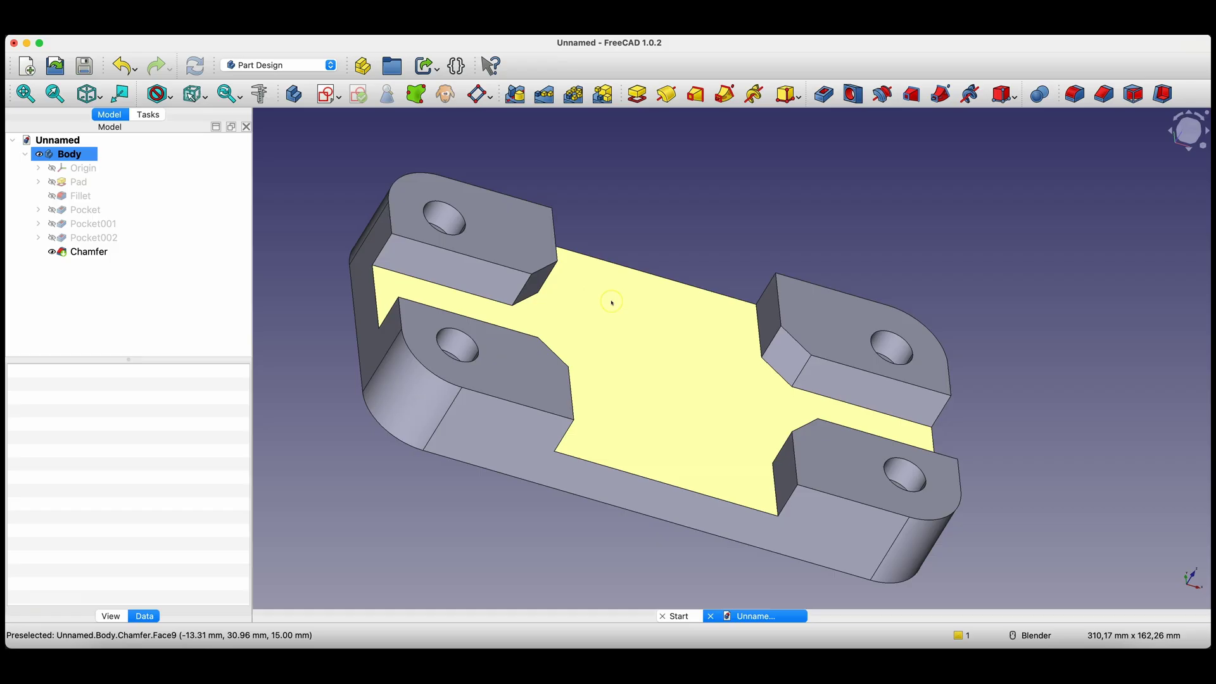
Display the model in wireframe so its hidden edges can be selected
{"action": "middle_click_drag", "start_coordinate": [613, 302], "coordinate": [375, 223]}
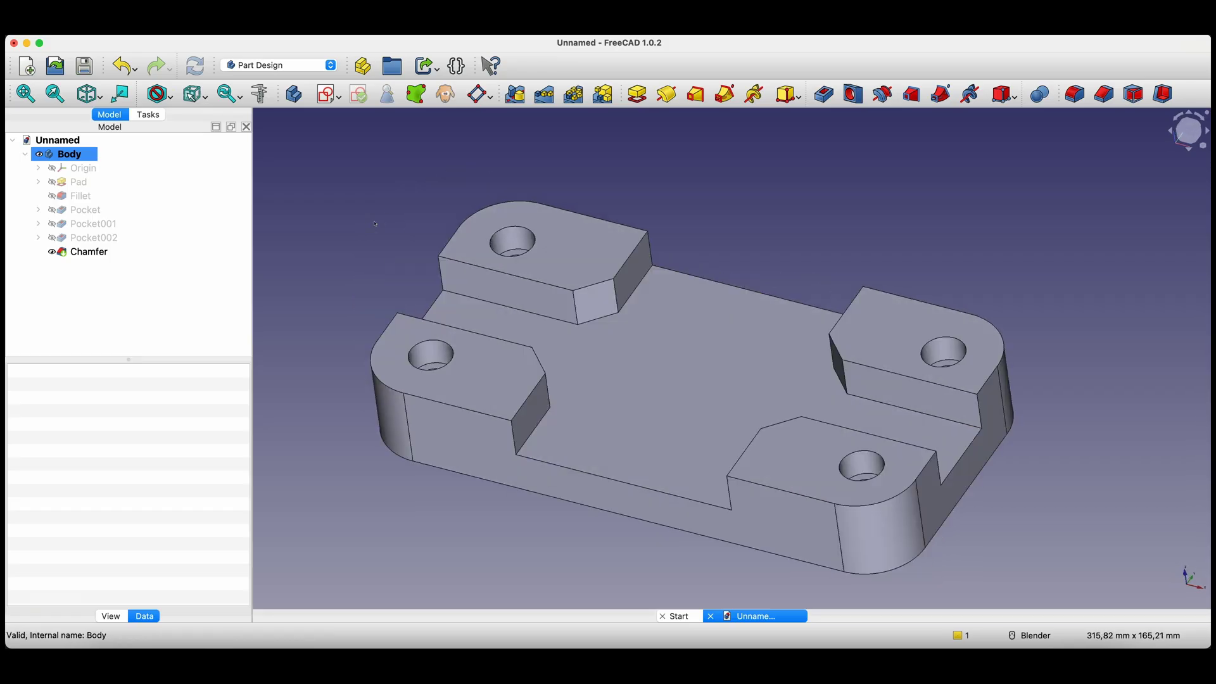
{"action": "left_click", "coordinate": [169, 96]}
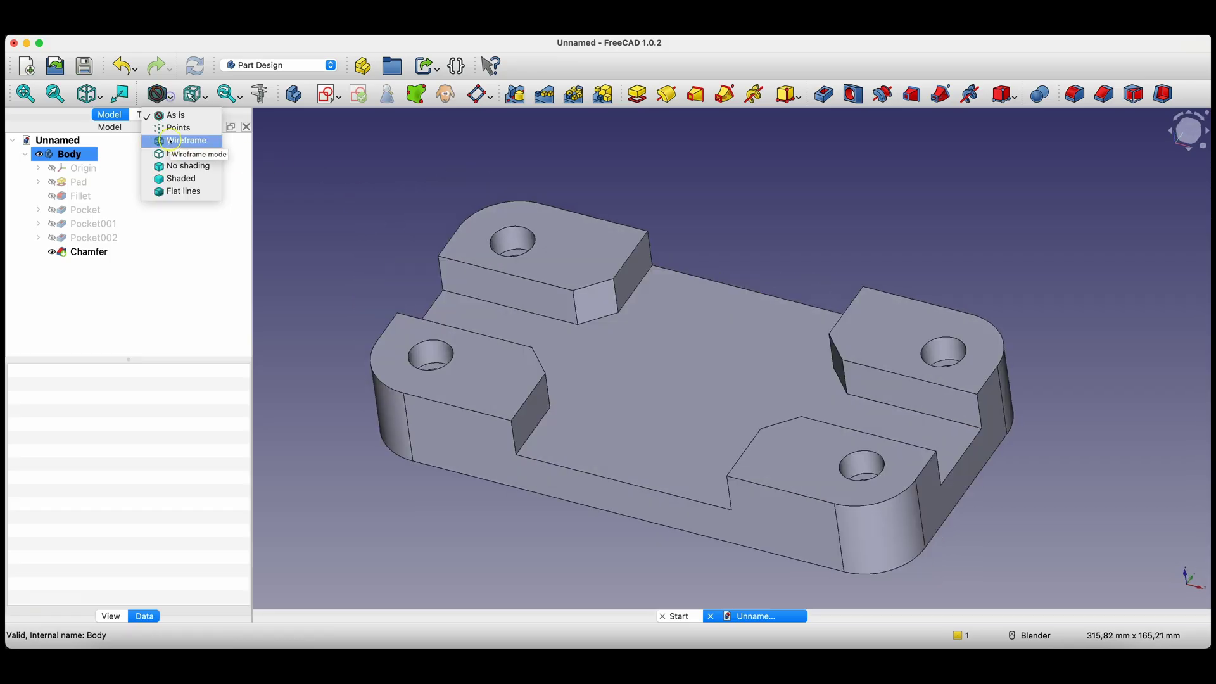
{"action": "left_click", "coordinate": [171, 142]}
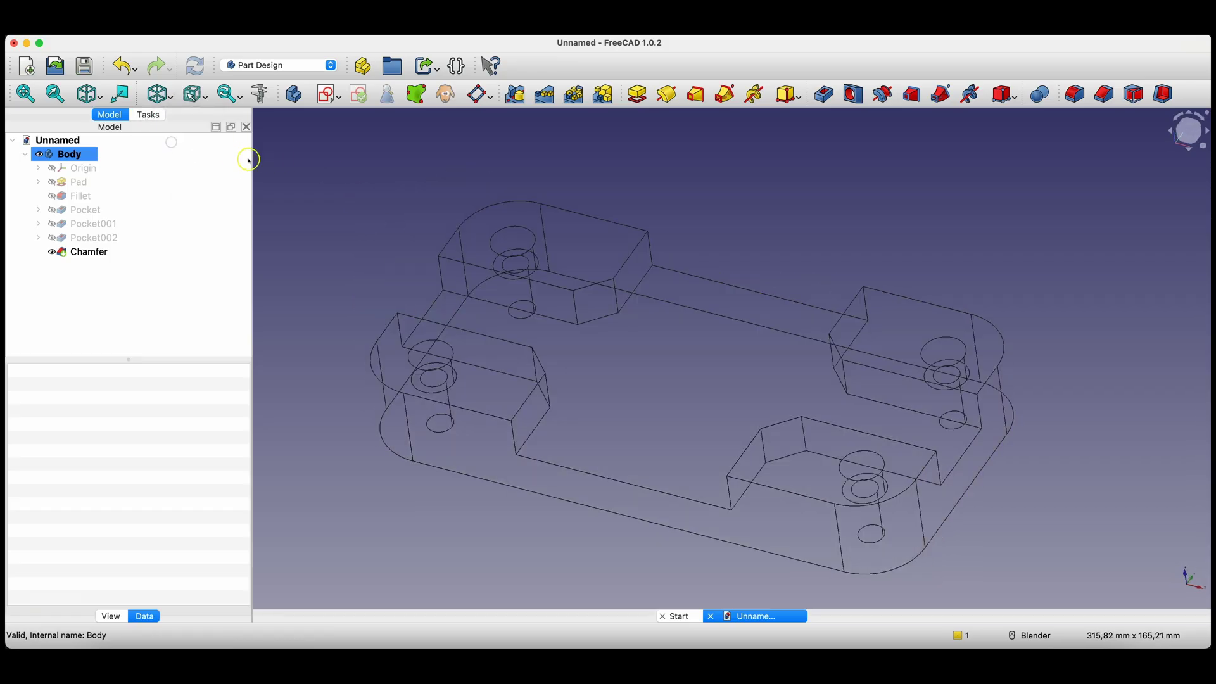
Chamfer the eight vertical edges at the channels' outer ends by 5 mm and restore the As is draw style
{"action": "left_click", "coordinate": [400, 326]}
{"action": "left_click", "coordinate": [441, 278]}
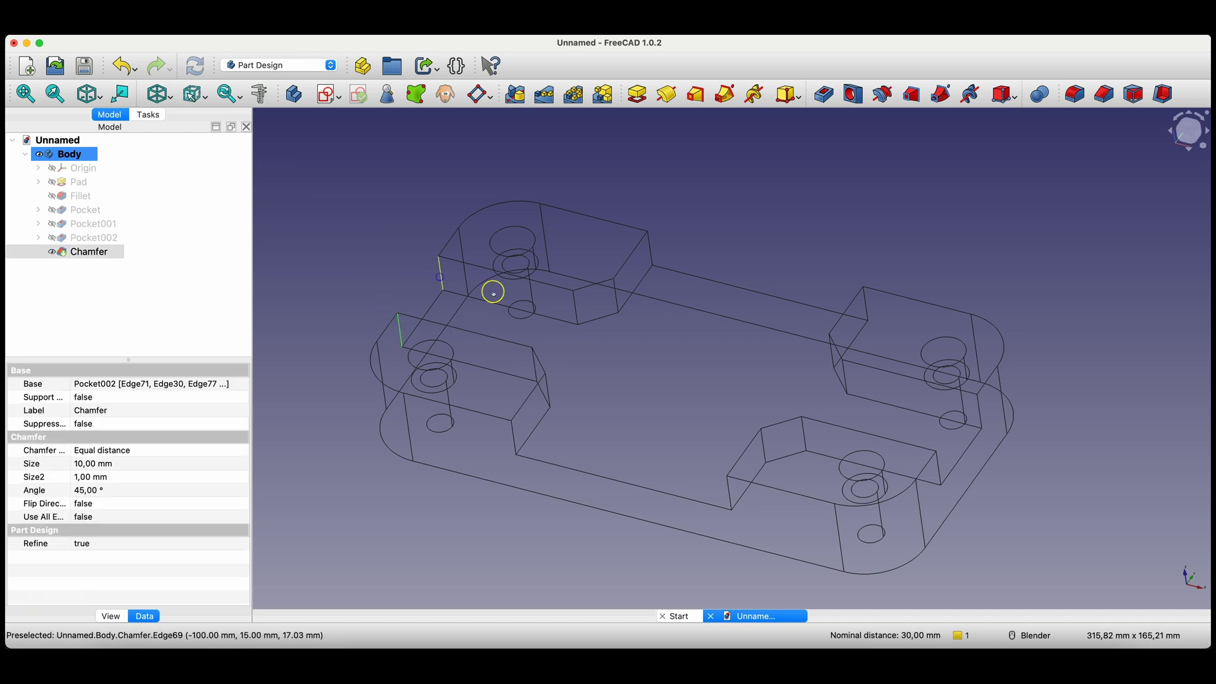
{"action": "left_click", "coordinate": [653, 250]}
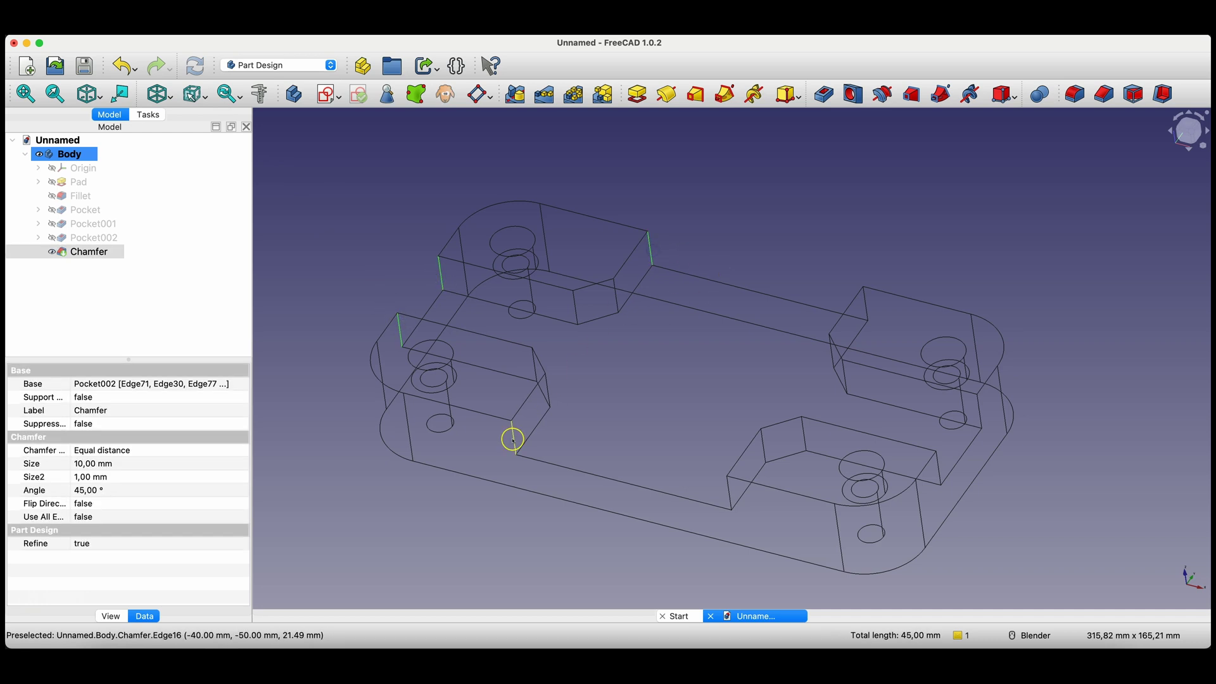
{"action": "left_click", "coordinate": [514, 435]}
{"action": "left_click", "coordinate": [728, 499]}
{"action": "left_click", "coordinate": [935, 473]}
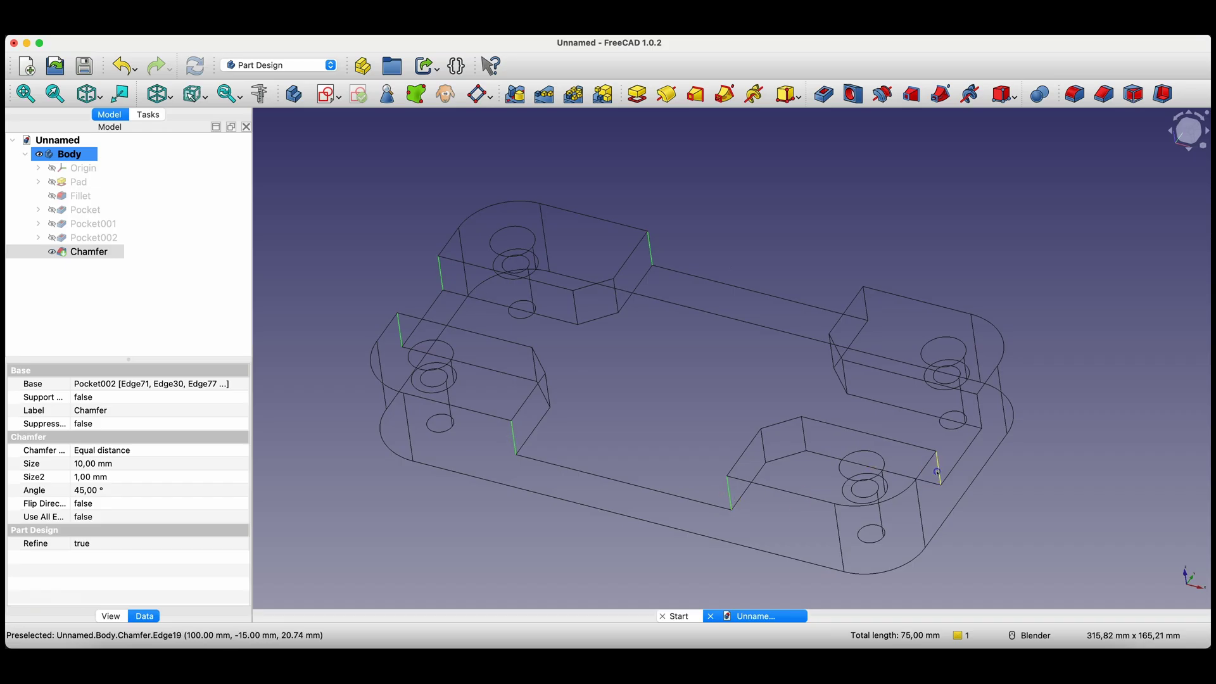
{"action": "left_click", "coordinate": [983, 414]}
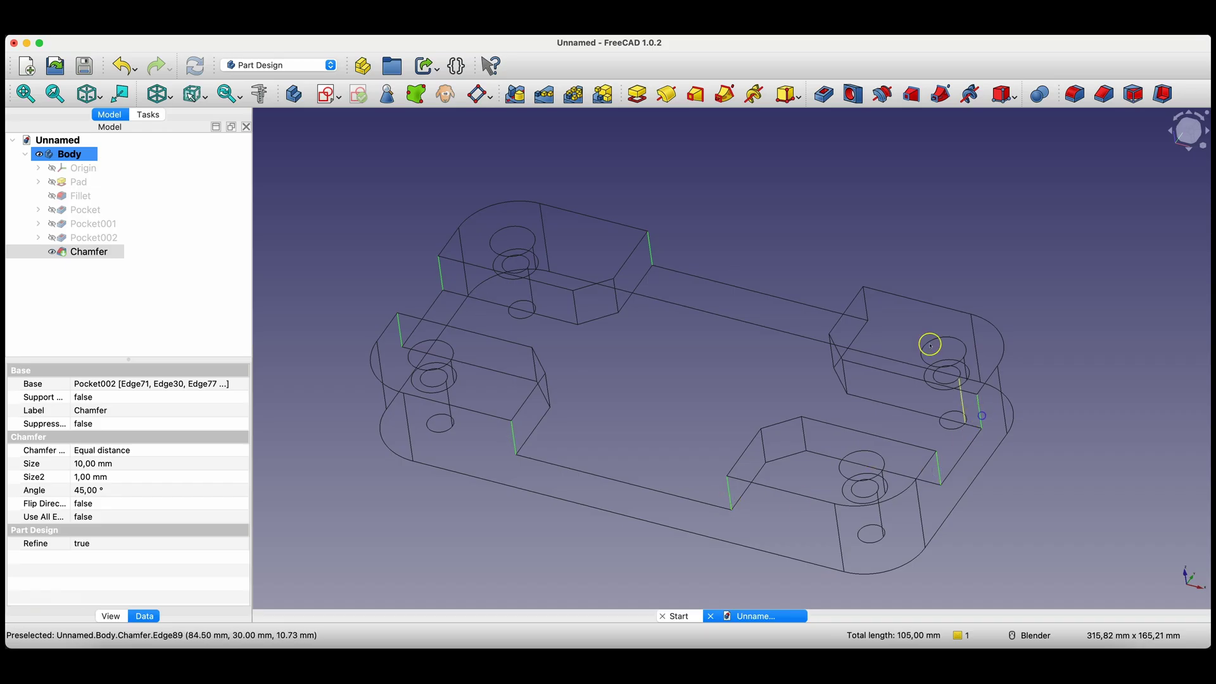
{"action": "left_click", "coordinate": [867, 302]}
{"action": "left_click", "coordinate": [1106, 100]}
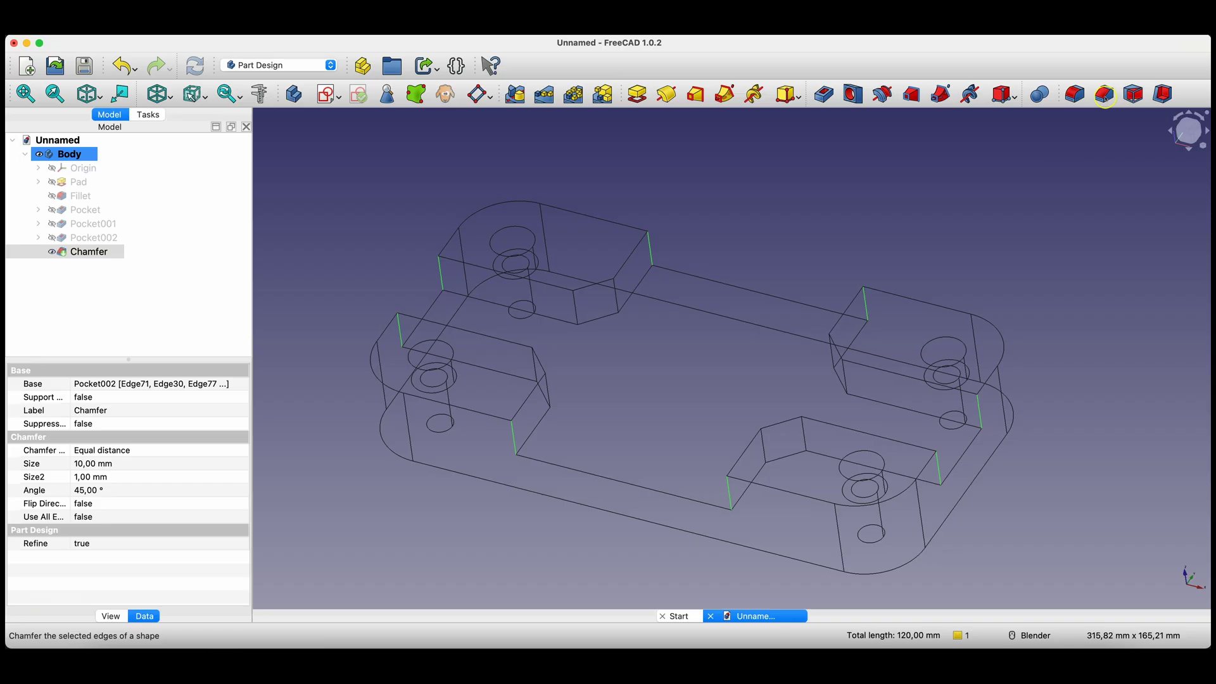
{"action": "type", "text": "5"}
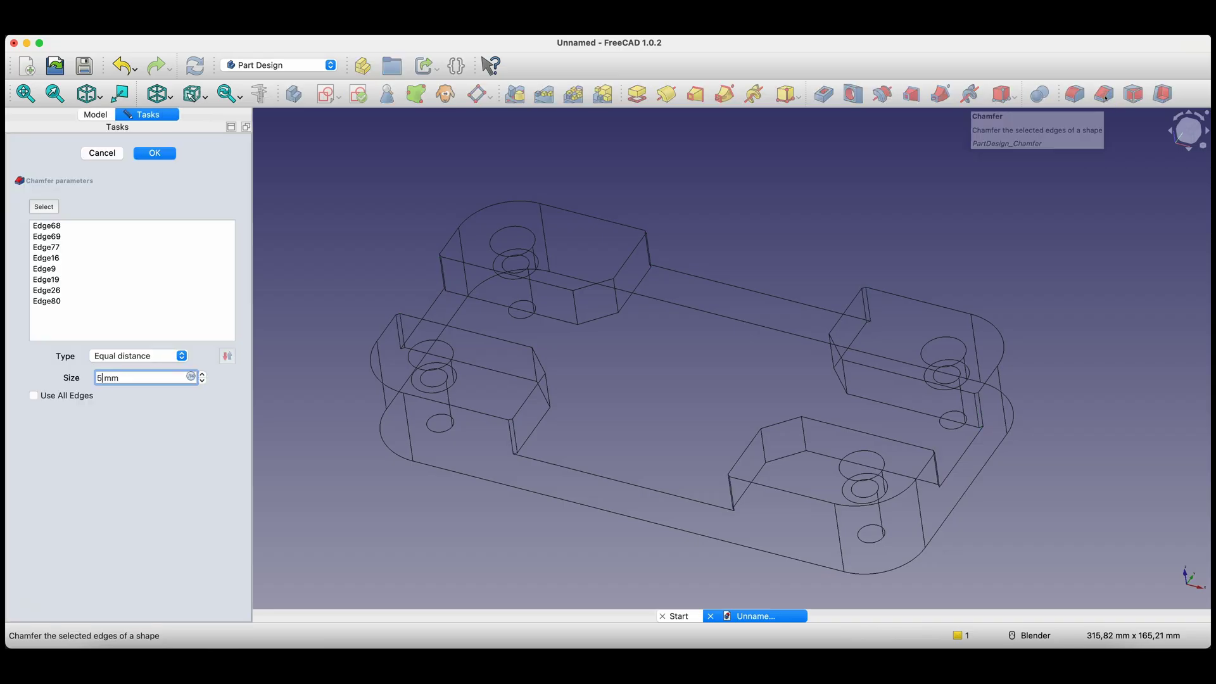
{"action": "key", "text": "Return"}
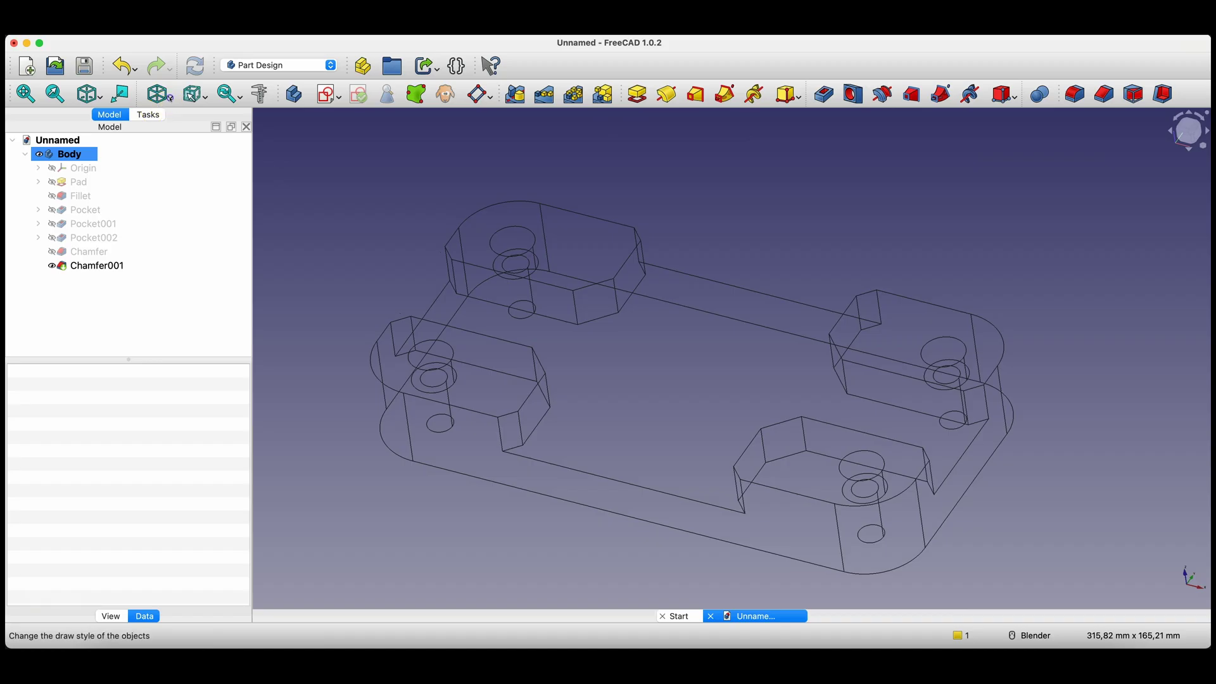
{"action": "left_click", "coordinate": [159, 95]}
{"action": "left_click", "coordinate": [175, 128]}
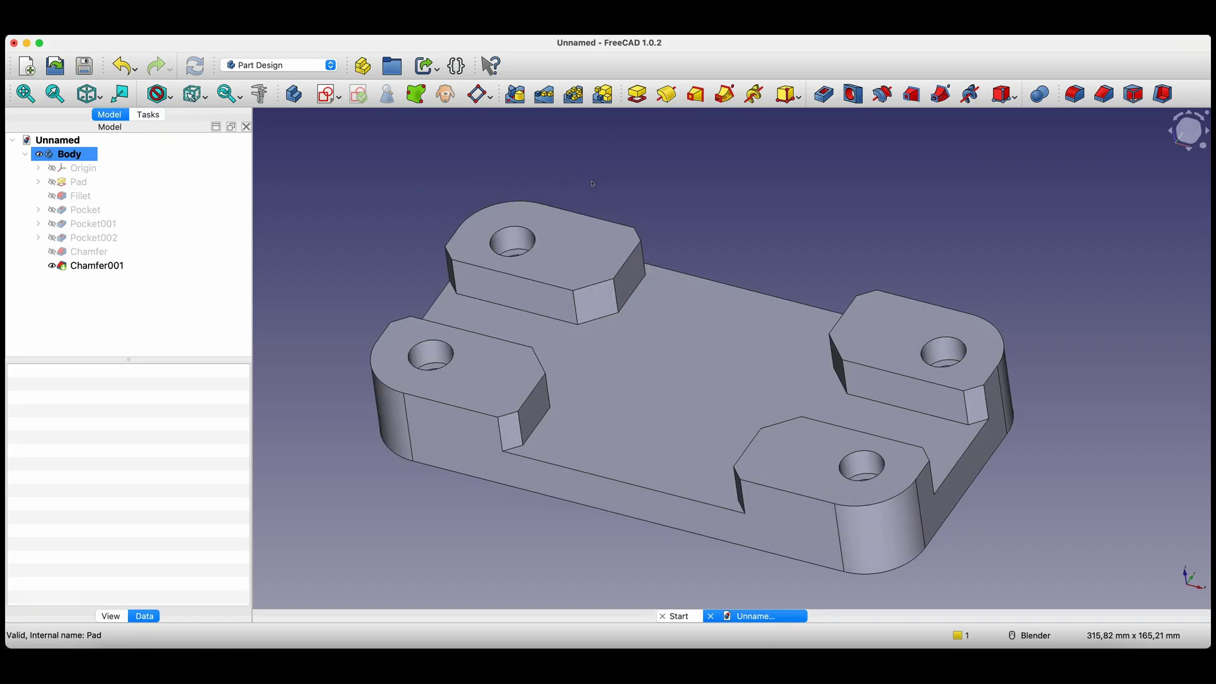
Chamfer all edges of the four raised corner blocks' top faces, including the hole rims, by 1 mm
{"action": "left_click", "coordinate": [570, 237]}
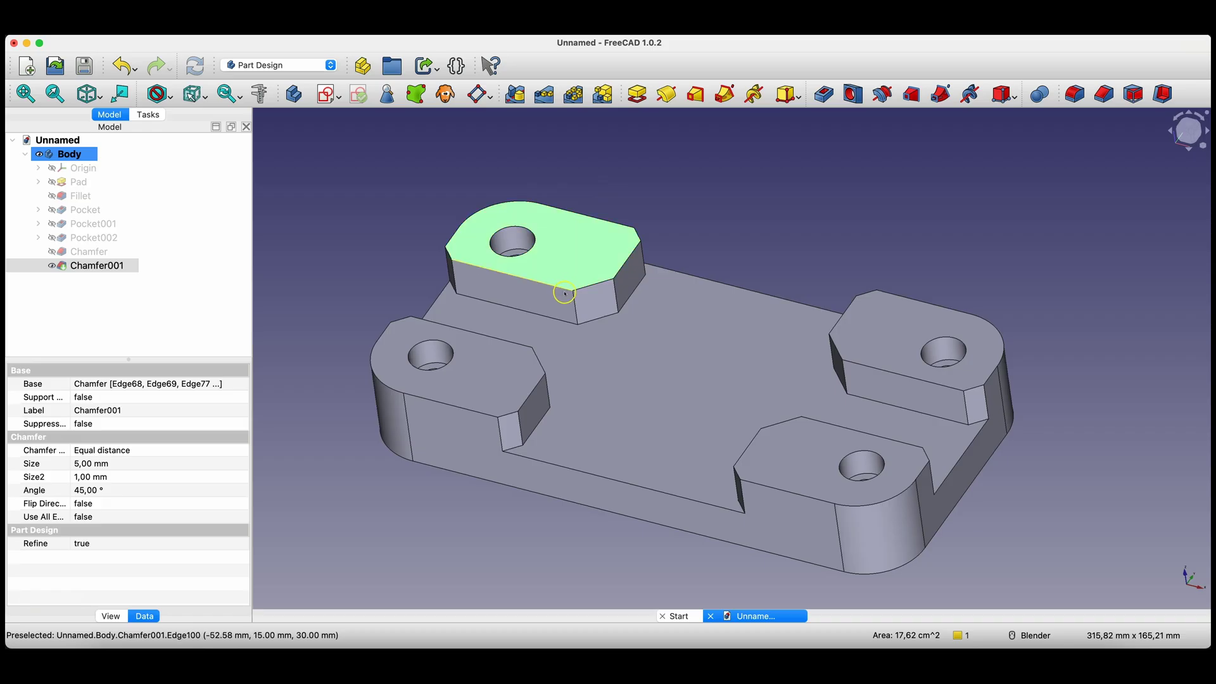
{"action": "left_click", "coordinate": [491, 375], "text": "ctrl"}
{"action": "left_click", "coordinate": [792, 456], "text": "ctrl"}
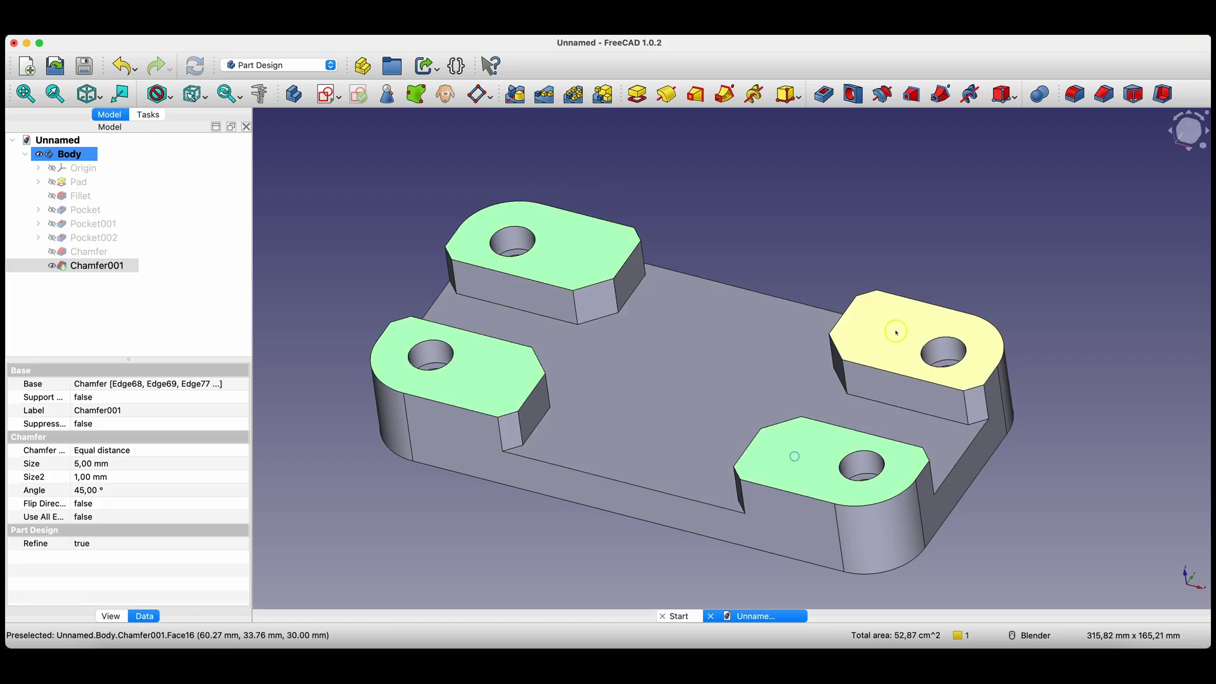
{"action": "left_click", "coordinate": [896, 328], "text": "ctrl"}
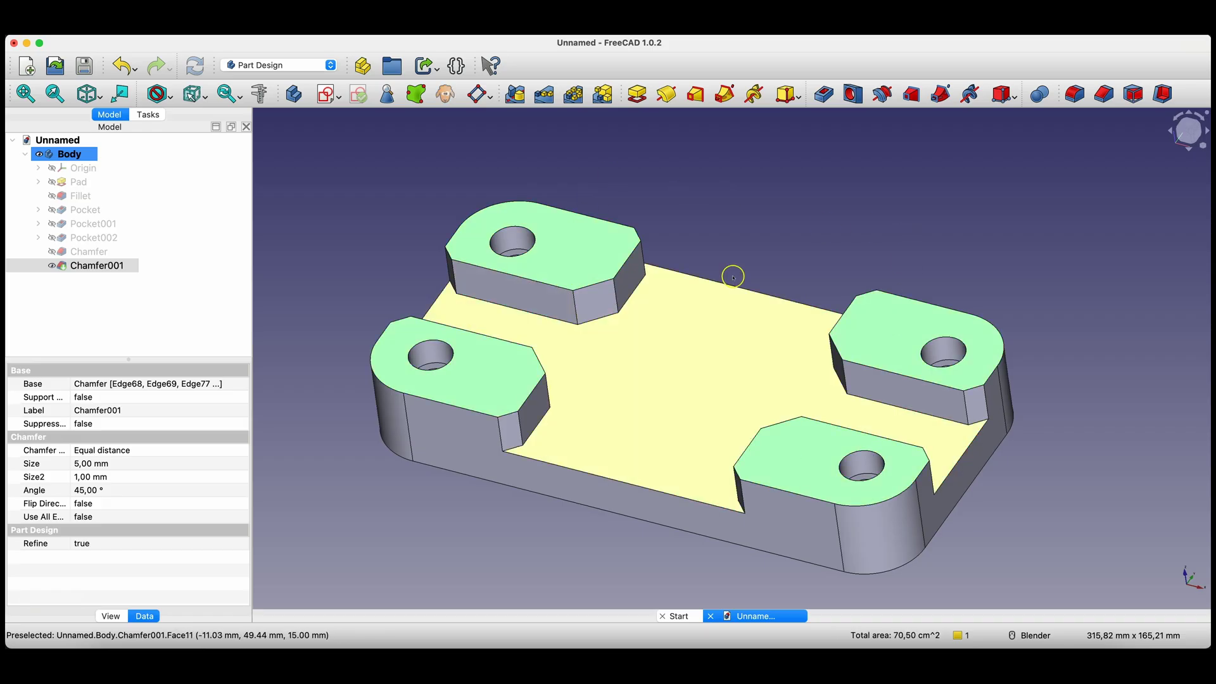
{"action": "left_click", "coordinate": [1104, 94]}
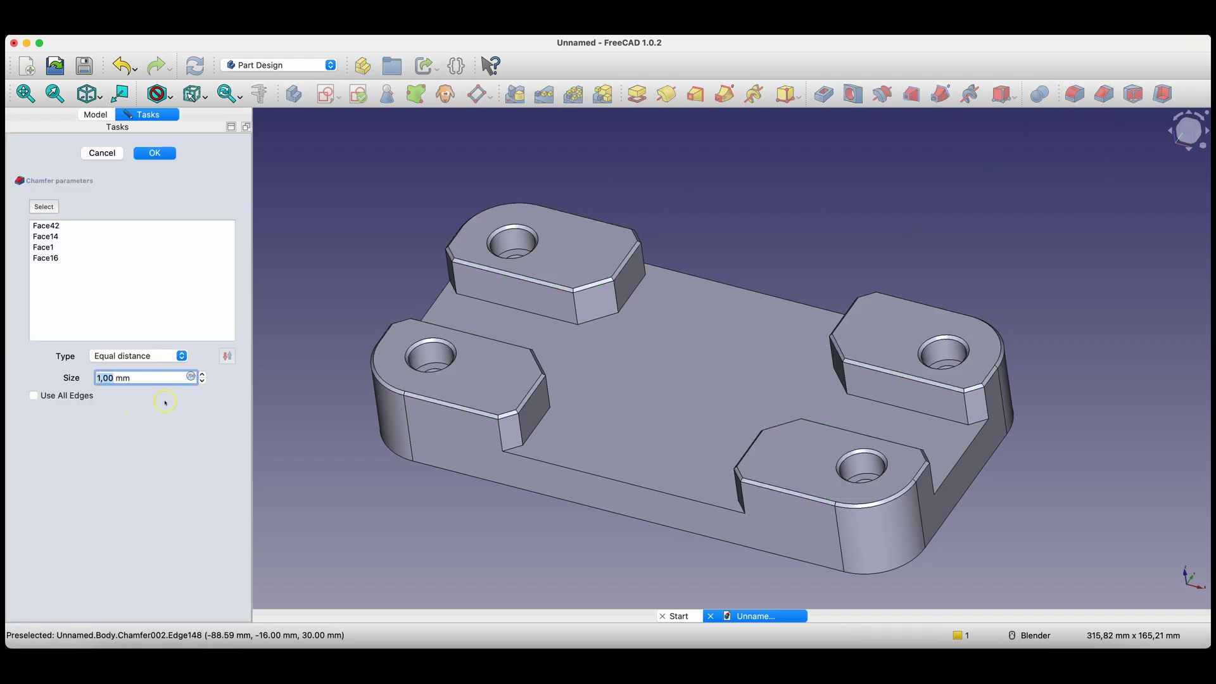
{"action": "left_click", "coordinate": [166, 153]}
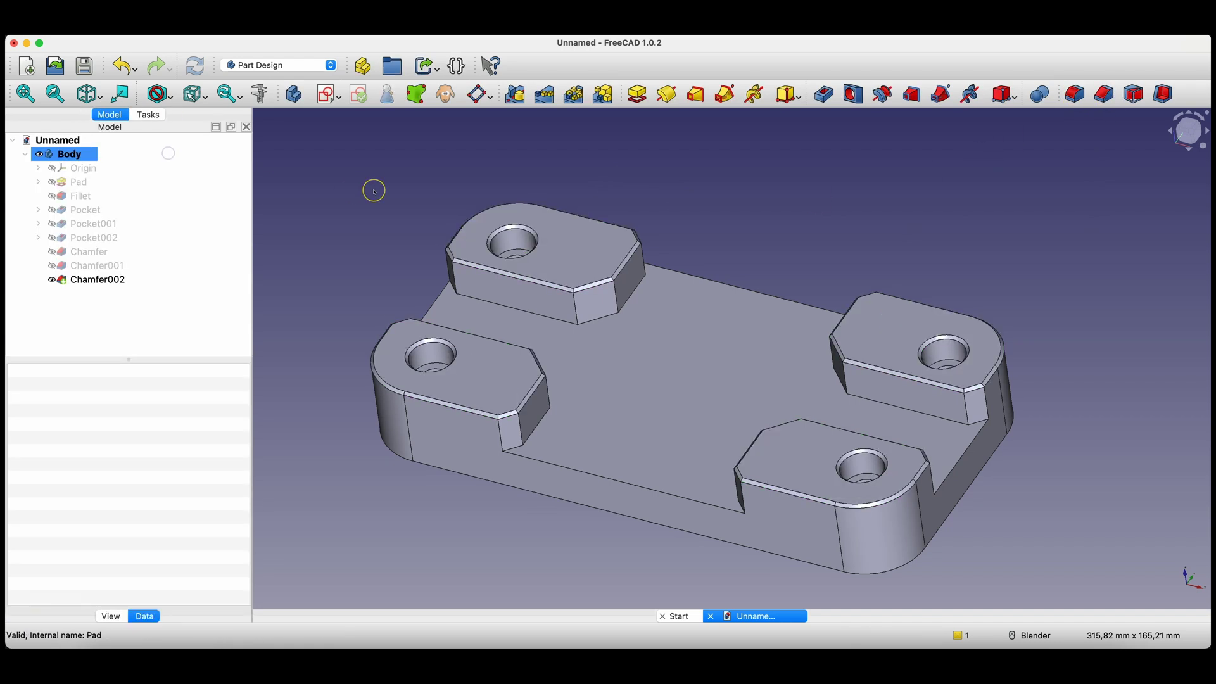
Set the width of the base pad's sketch rectangle to 250 mm and close the sketch
{"action": "middle_click_drag", "start_coordinate": [375, 190], "coordinate": [378, 235]}
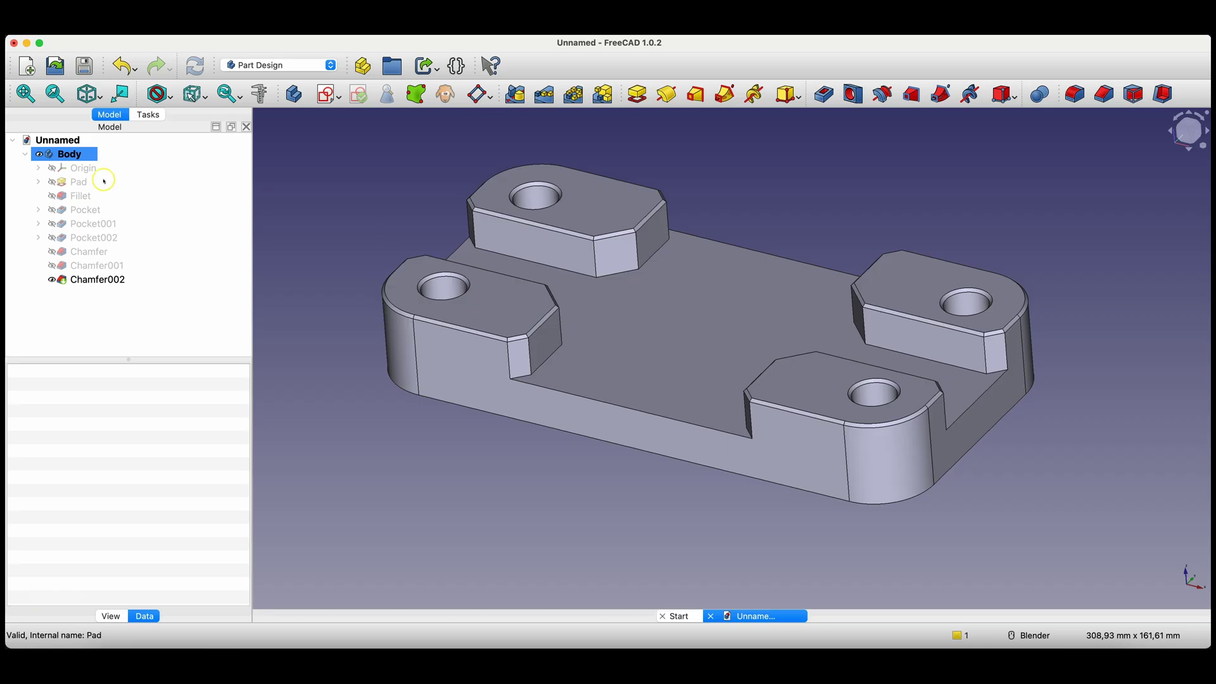
{"action": "left_click", "coordinate": [38, 182]}
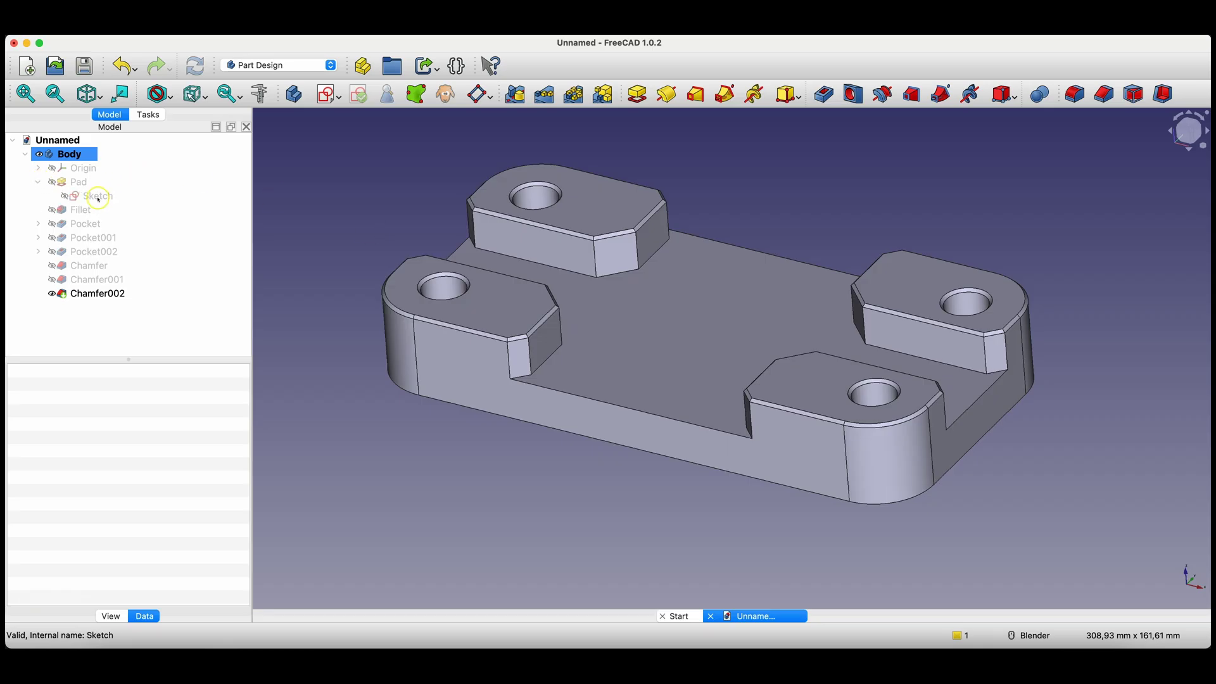
{"action": "left_click", "coordinate": [95, 196]}
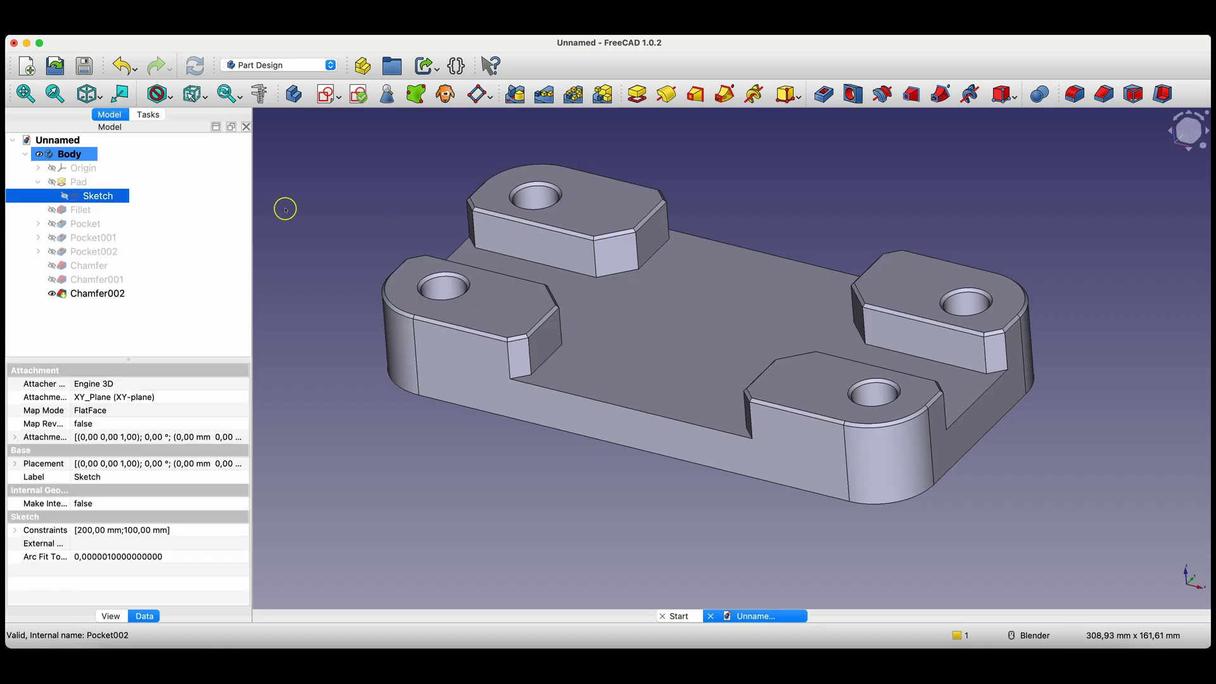
{"action": "double_click", "coordinate": [101, 196]}
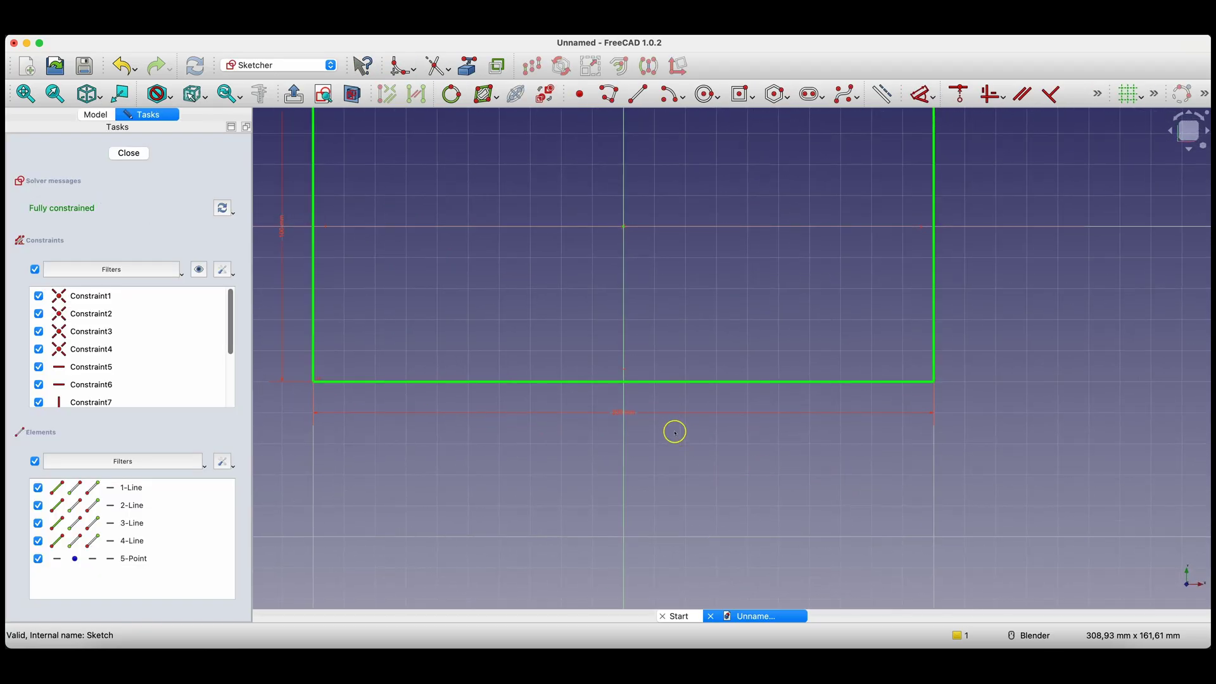
{"action": "double_click", "coordinate": [622, 413]}
{"action": "type", "text": "250"}
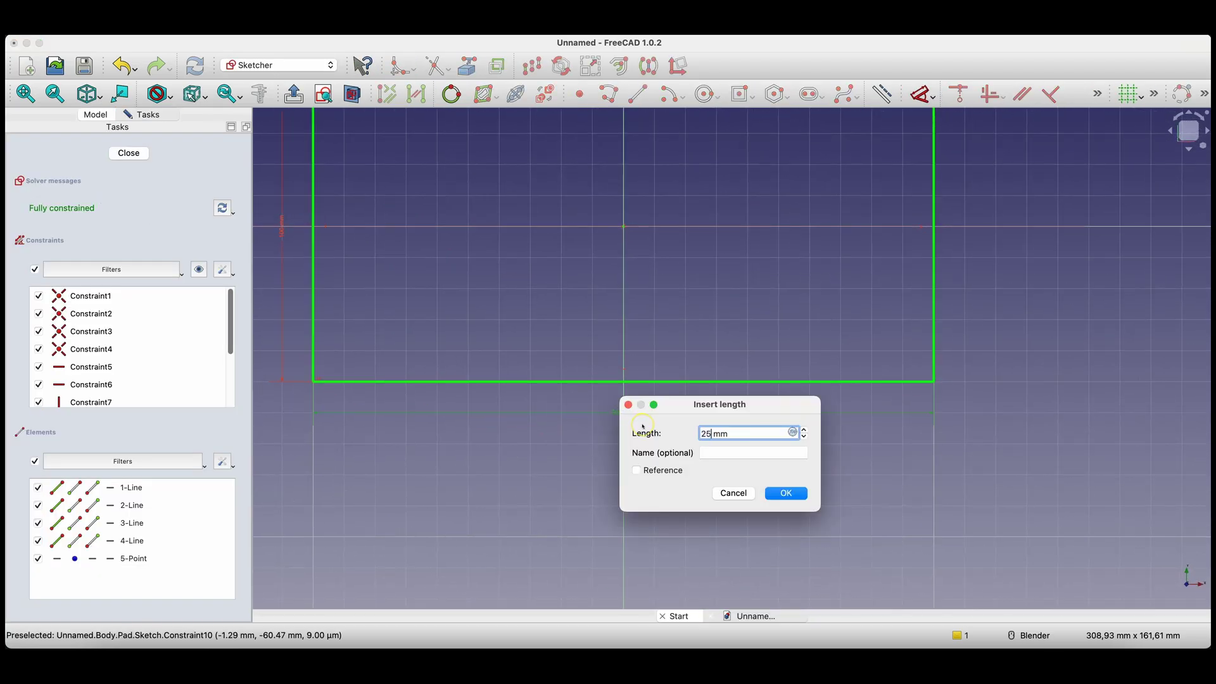
{"action": "key", "text": "Return"}
{"action": "scroll", "coordinate": [757, 397], "scroll_direction": "down", "scroll_amount": 3}
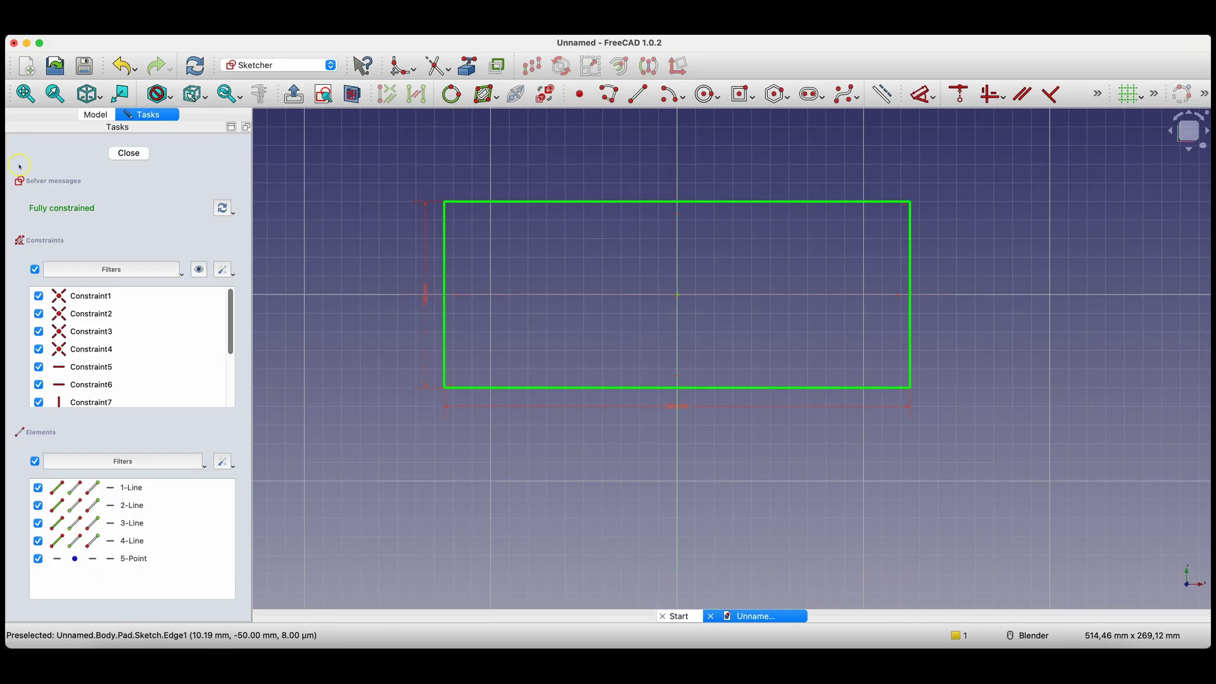
{"action": "key", "text": "Escape"}
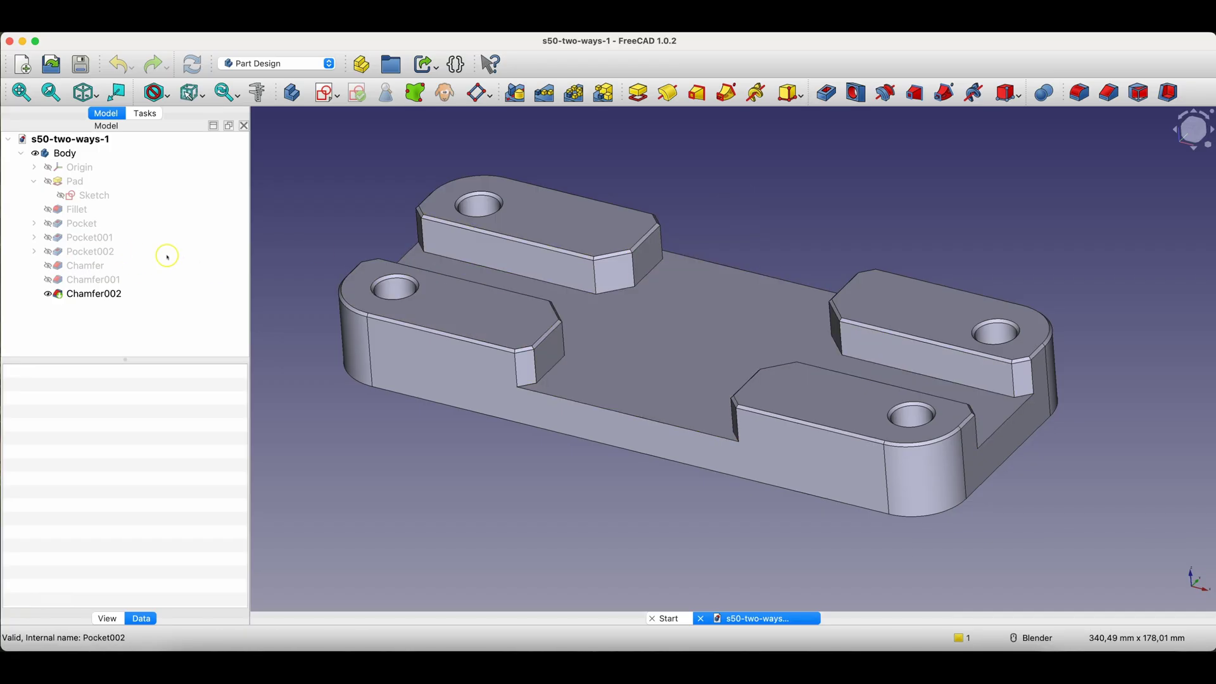
Widen the central crosswise channel in the cross-shaped pocket's sketch to 100 mm and on to 120 mm, and close the sketch
{"action": "left_click", "coordinate": [34, 252]}
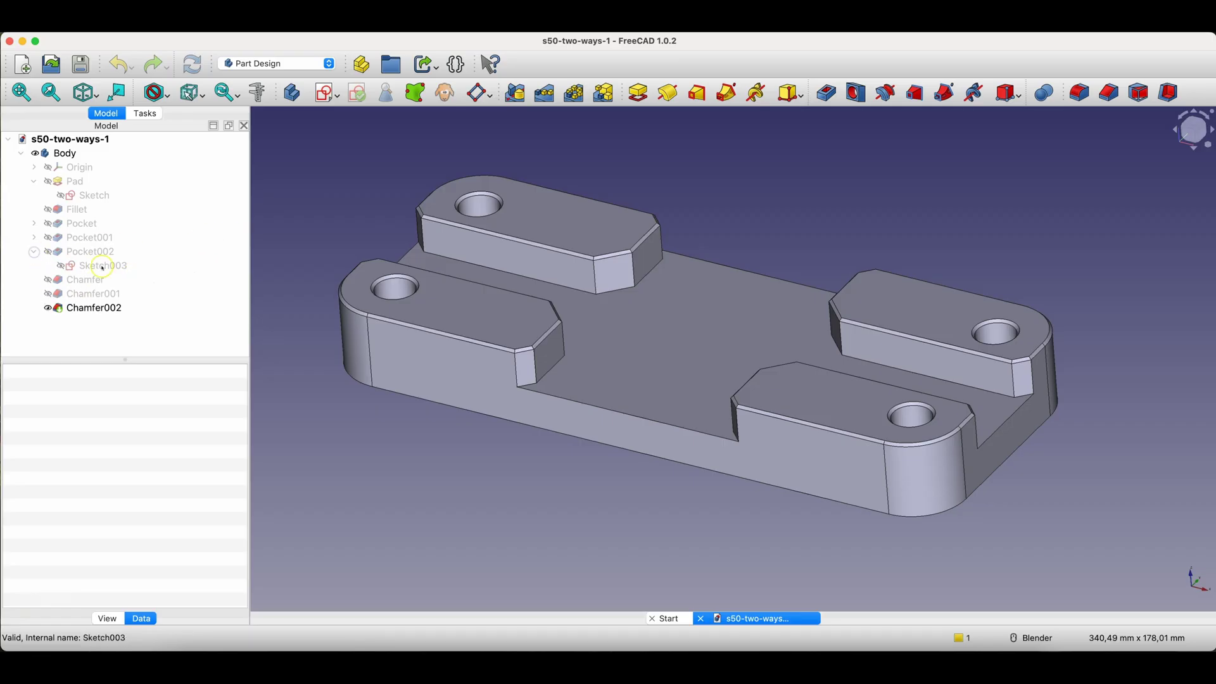
{"action": "double_click", "coordinate": [102, 266]}
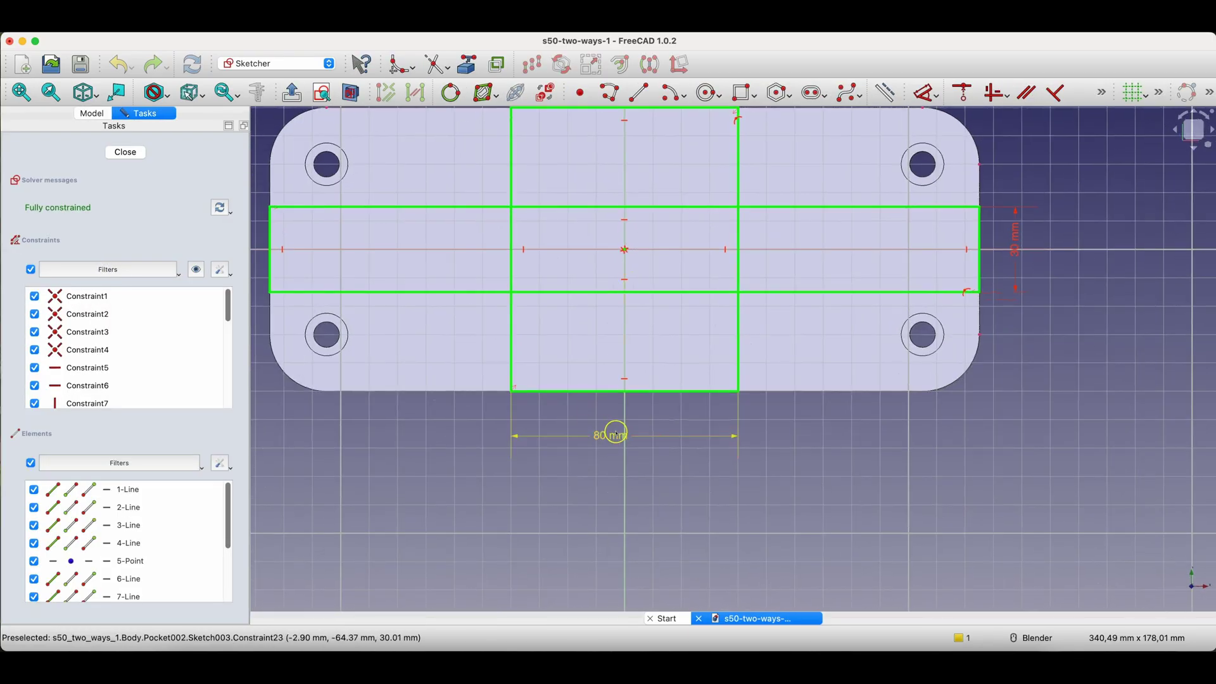
{"action": "double_click", "coordinate": [615, 434]}
{"action": "type", "text": "100"}
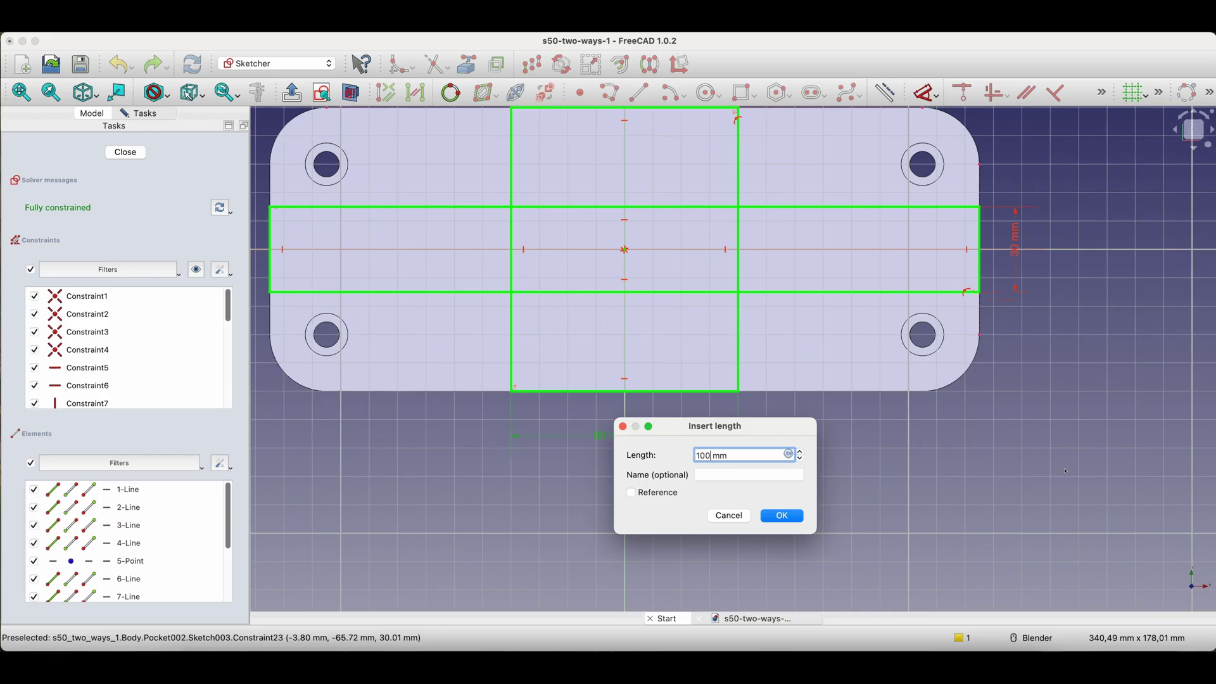
{"action": "key", "text": "Return"}
{"action": "double_click", "coordinate": [602, 439]}
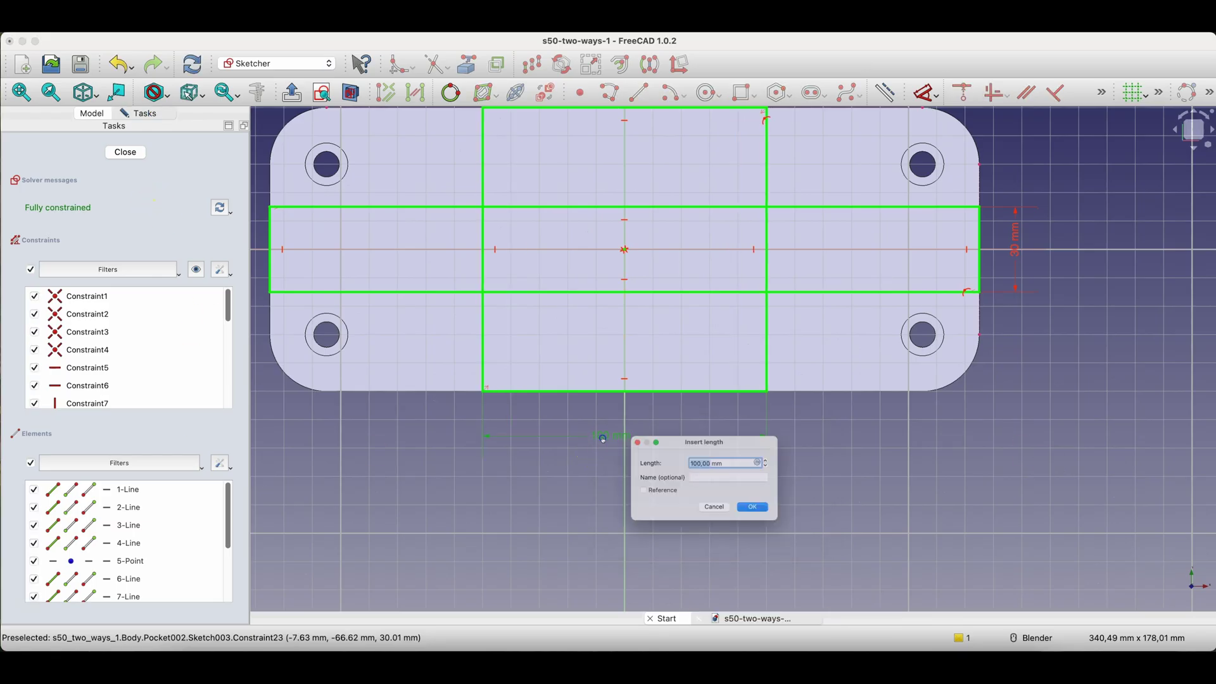
{"action": "type", "text": "120"}
{"action": "key", "text": "Return"}
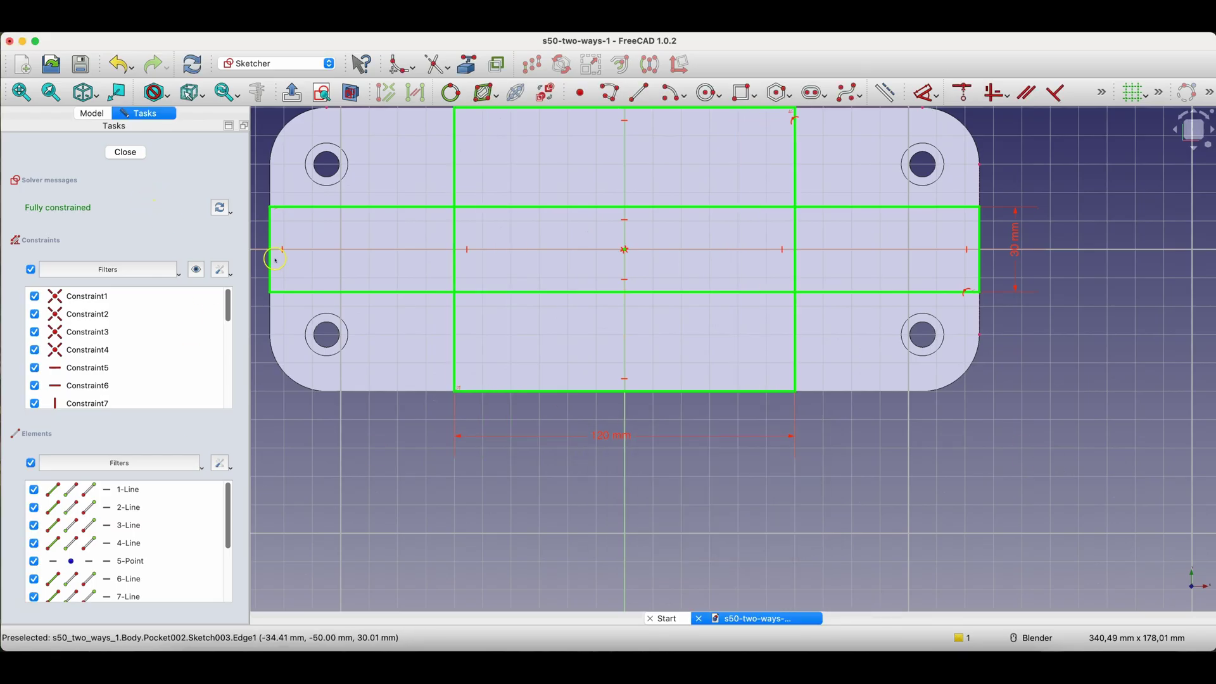
{"action": "left_click", "coordinate": [140, 150]}
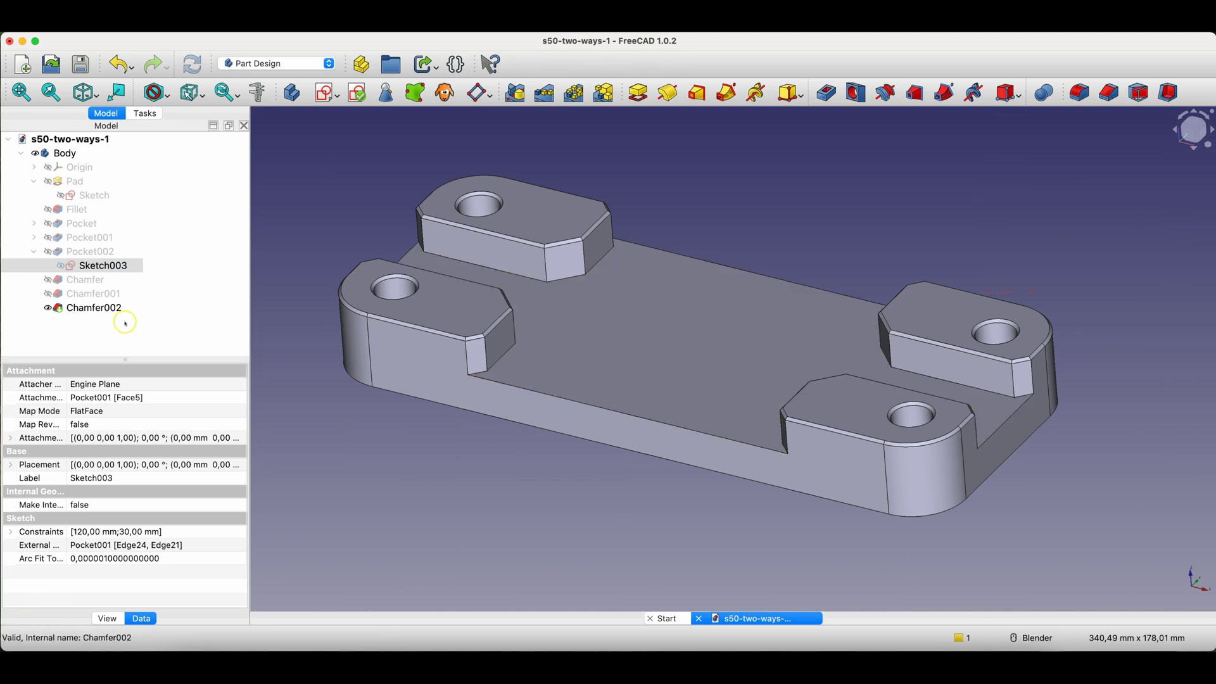
Reopen the cross-shaped pocket's sketch, increase the crosswise channel's width to 140 mm and on to 150 mm, and close the sketch
{"action": "double_click", "coordinate": [103, 265]}
{"action": "double_click", "coordinate": [600, 436]}
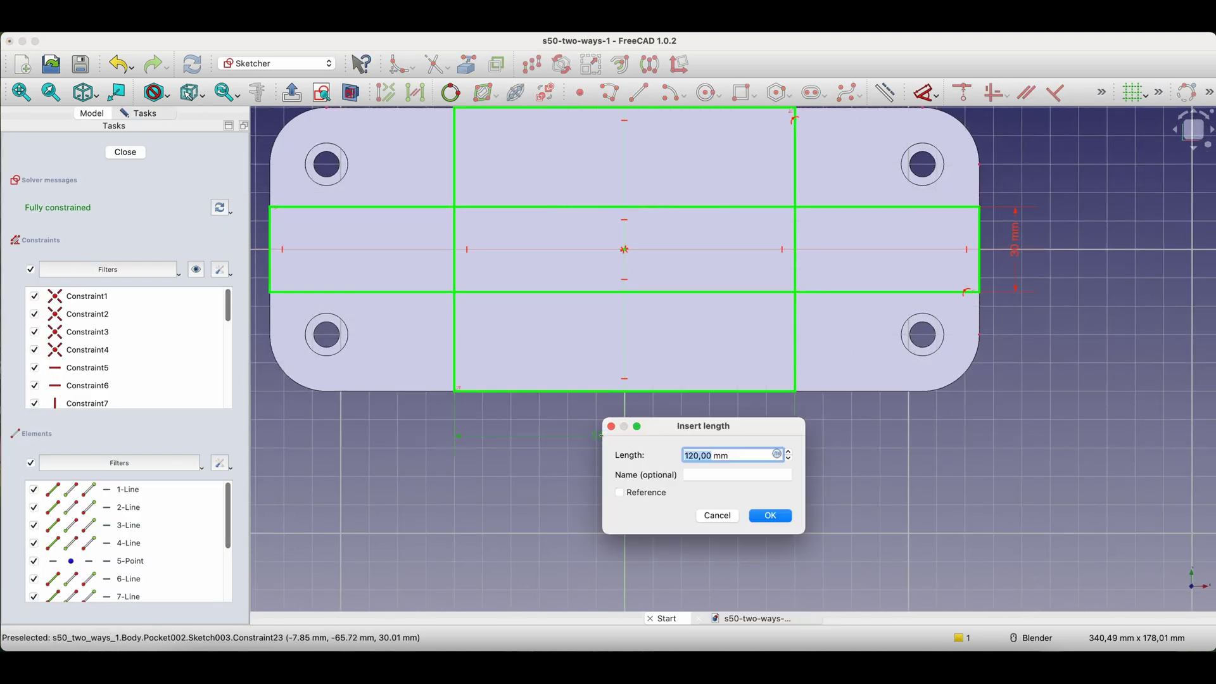
{"action": "type", "text": "140"}
{"action": "key", "text": "Return"}
{"action": "double_click", "coordinate": [600, 436]}
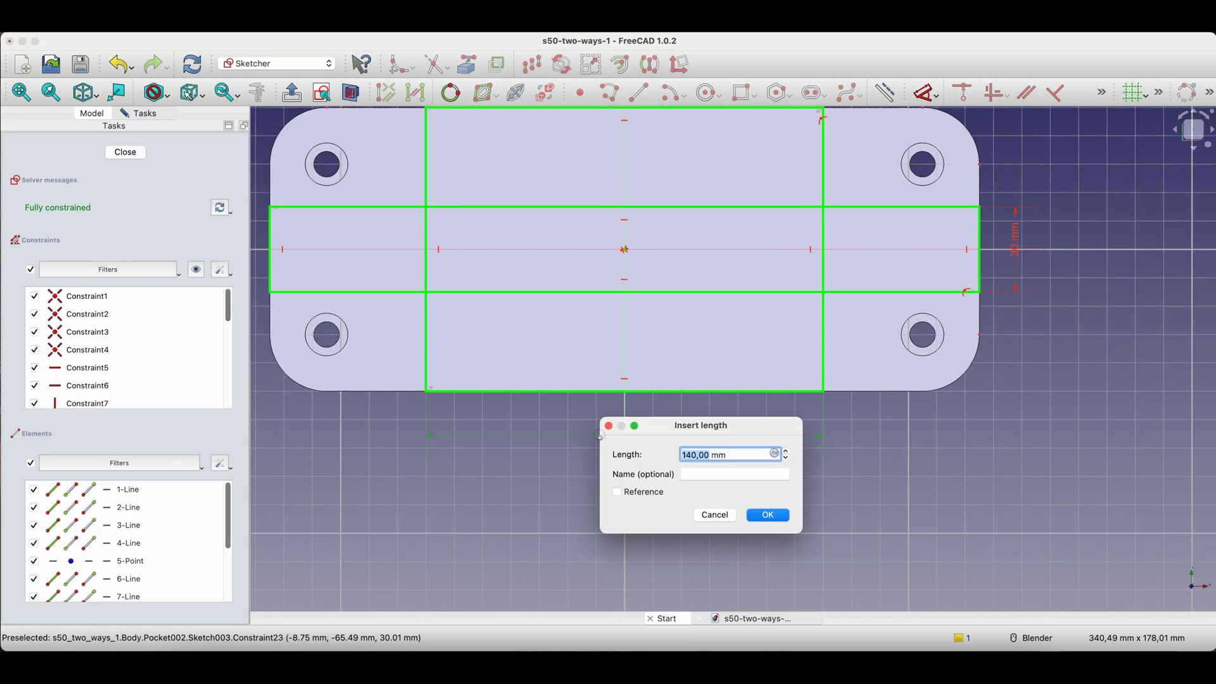
{"action": "type", "text": "150"}
{"action": "key", "text": "Return"}
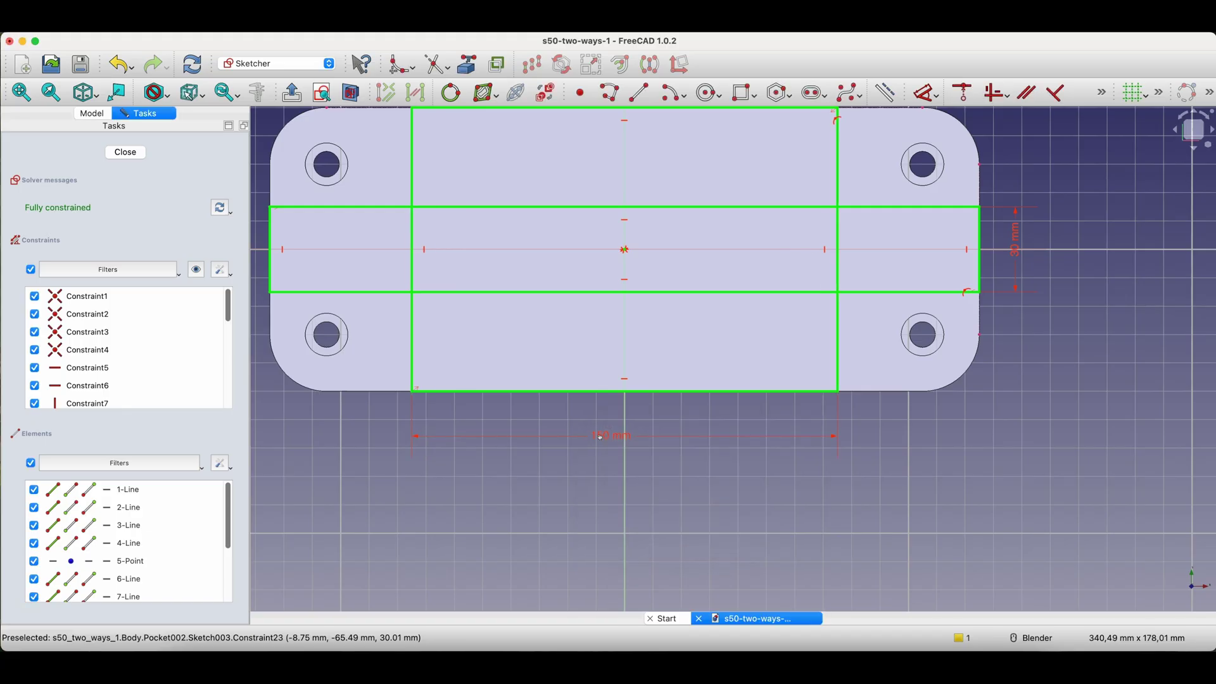
{"action": "left_click", "coordinate": [141, 152]}
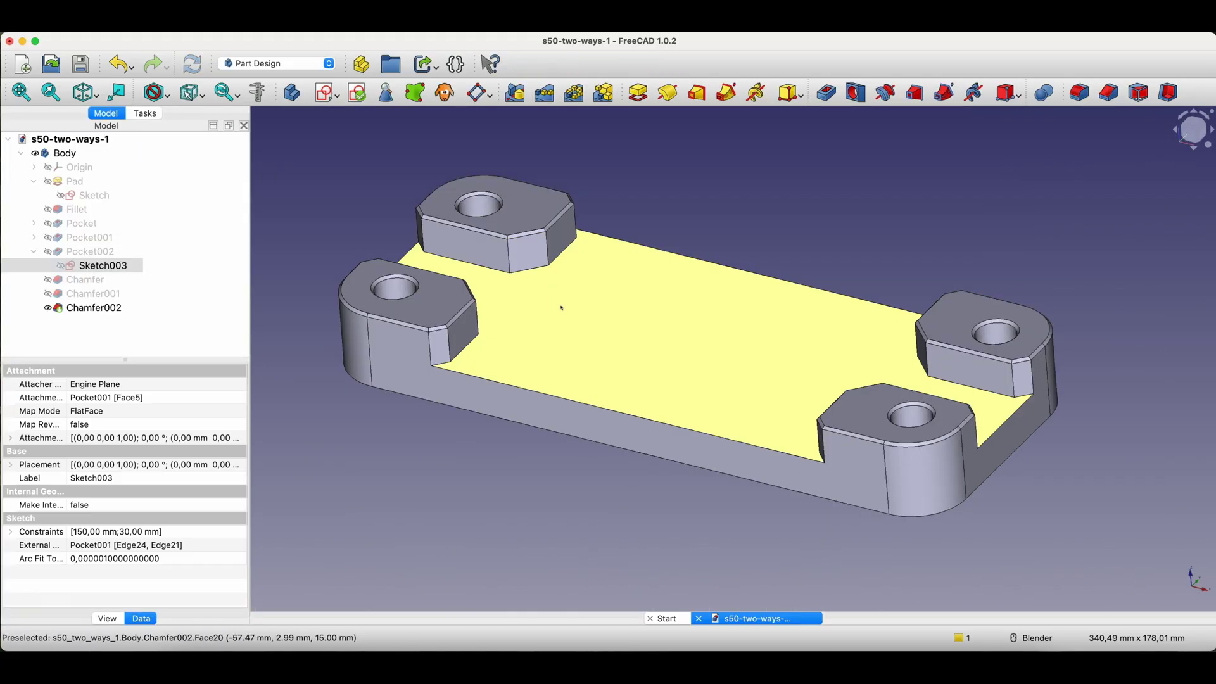